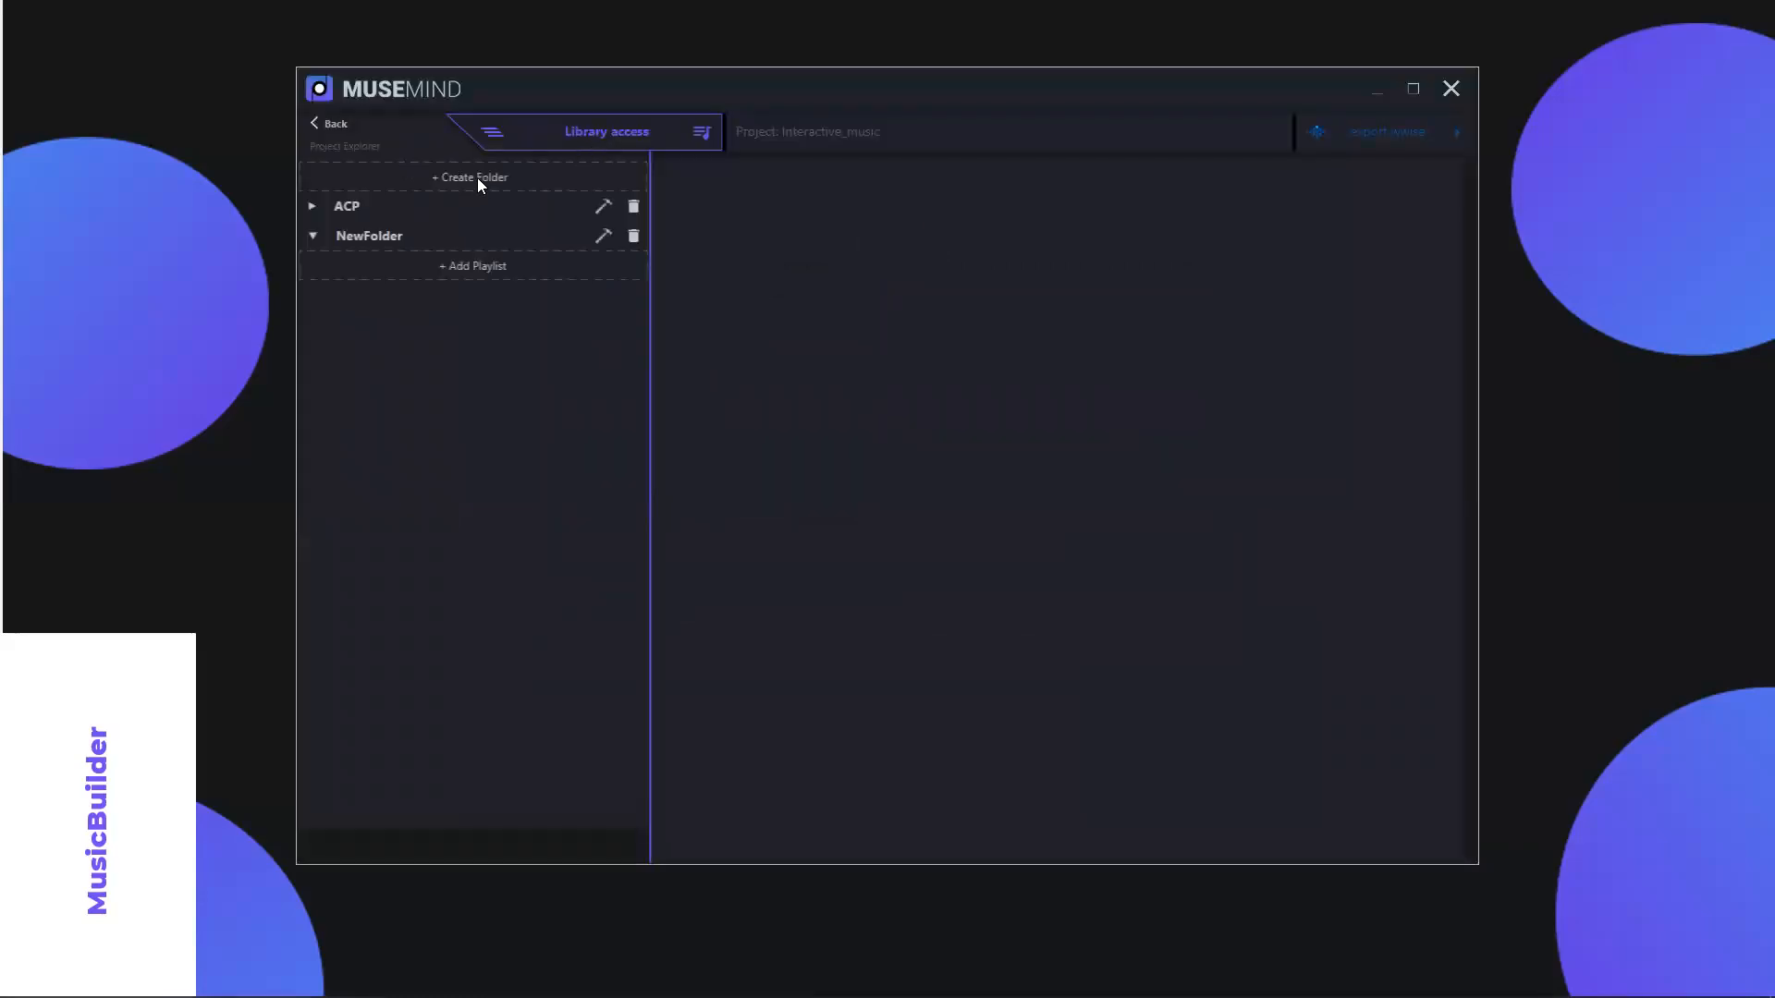
Create a new folder containing a new playlist with one new segment, keeping the default names
drag(993, 87, 1006, 83)
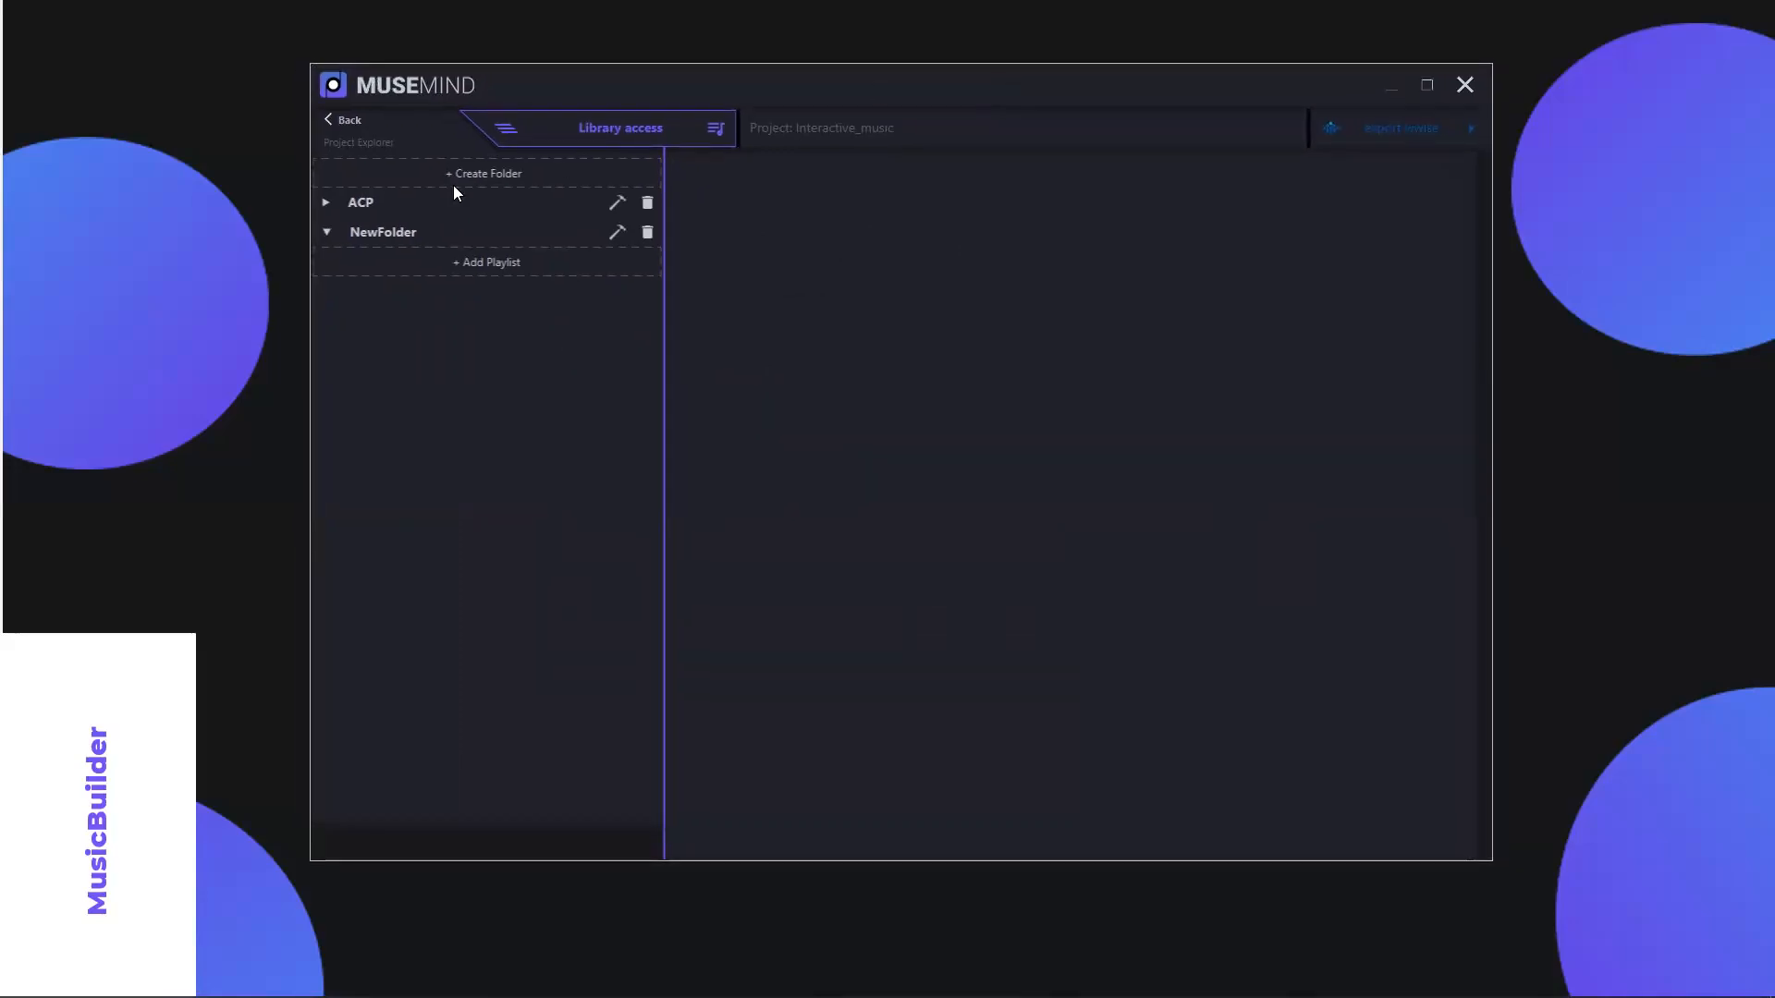
click(501, 173)
click(495, 324)
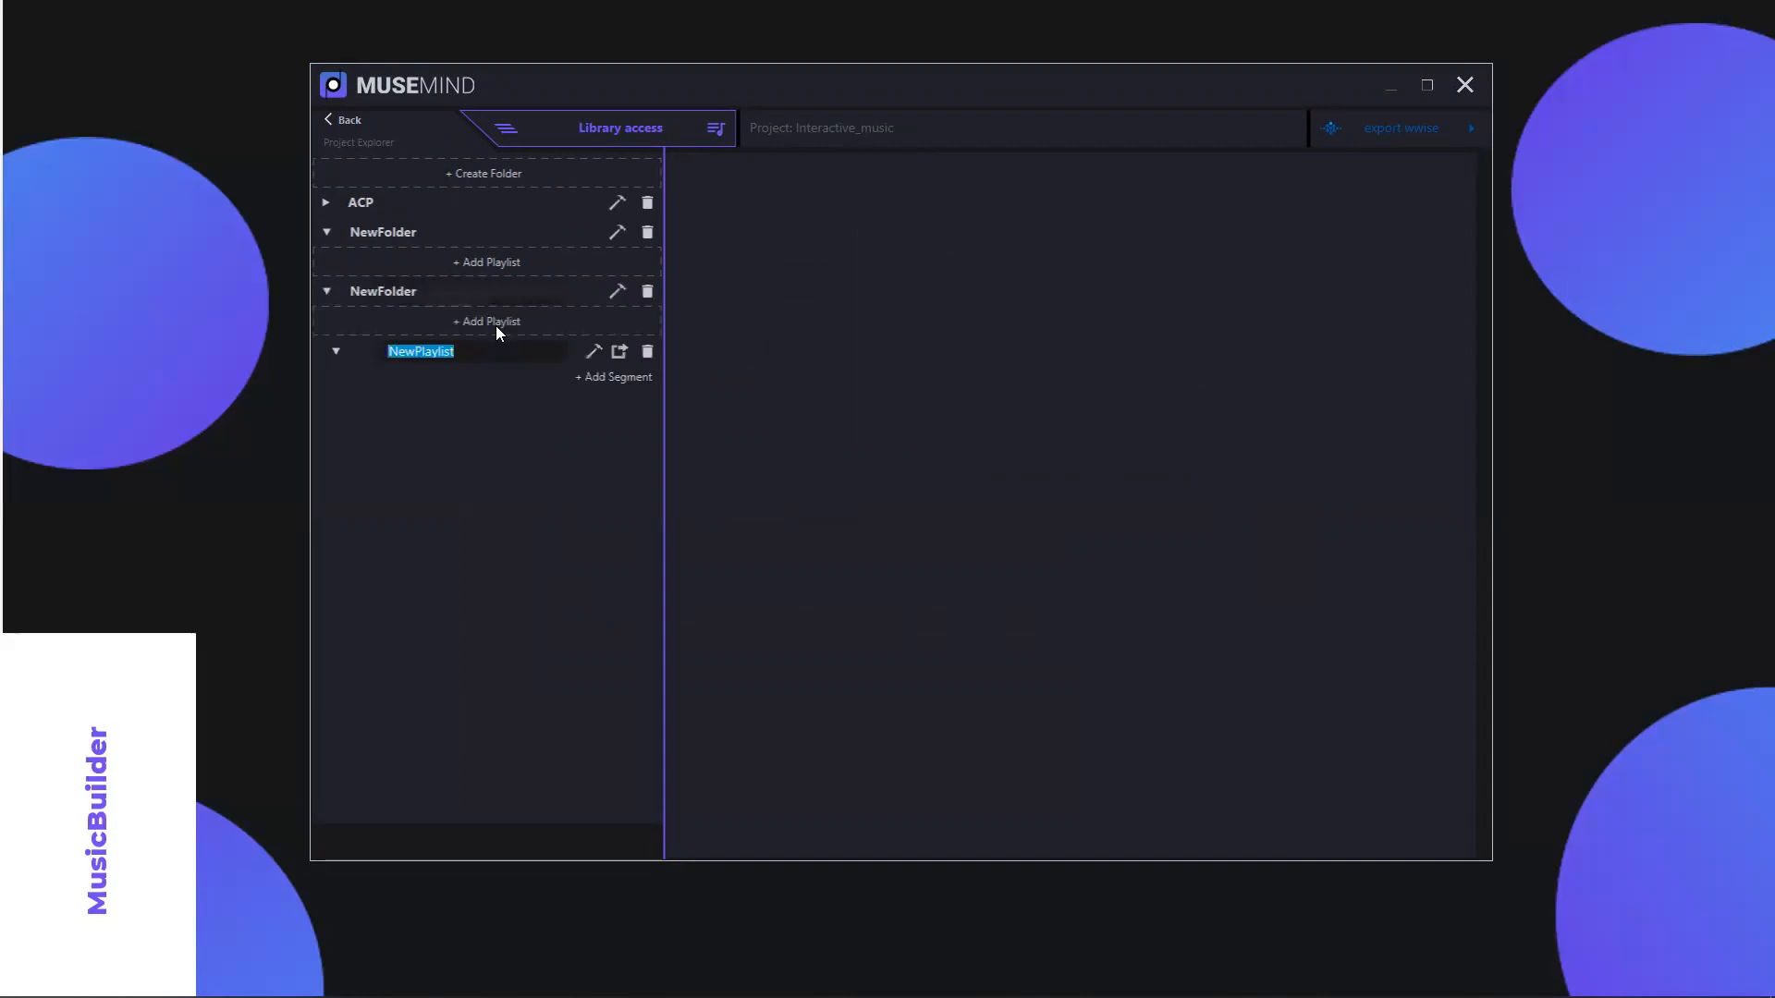
click(601, 379)
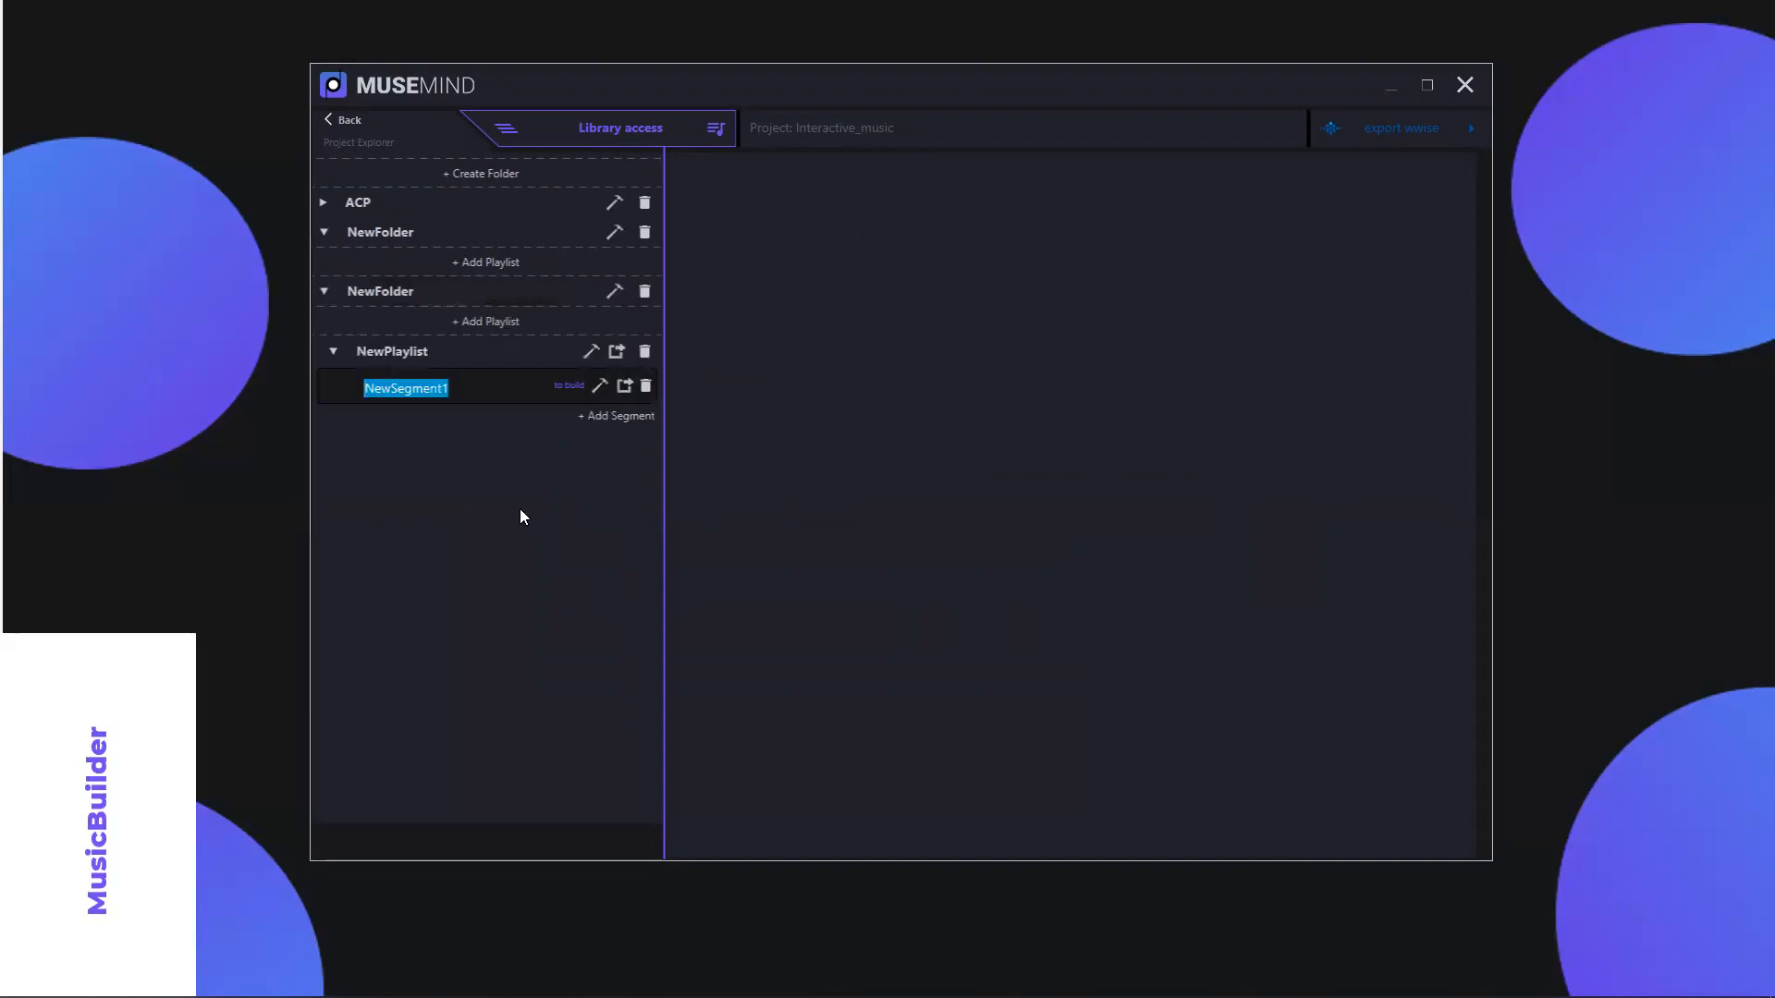
key(Return)
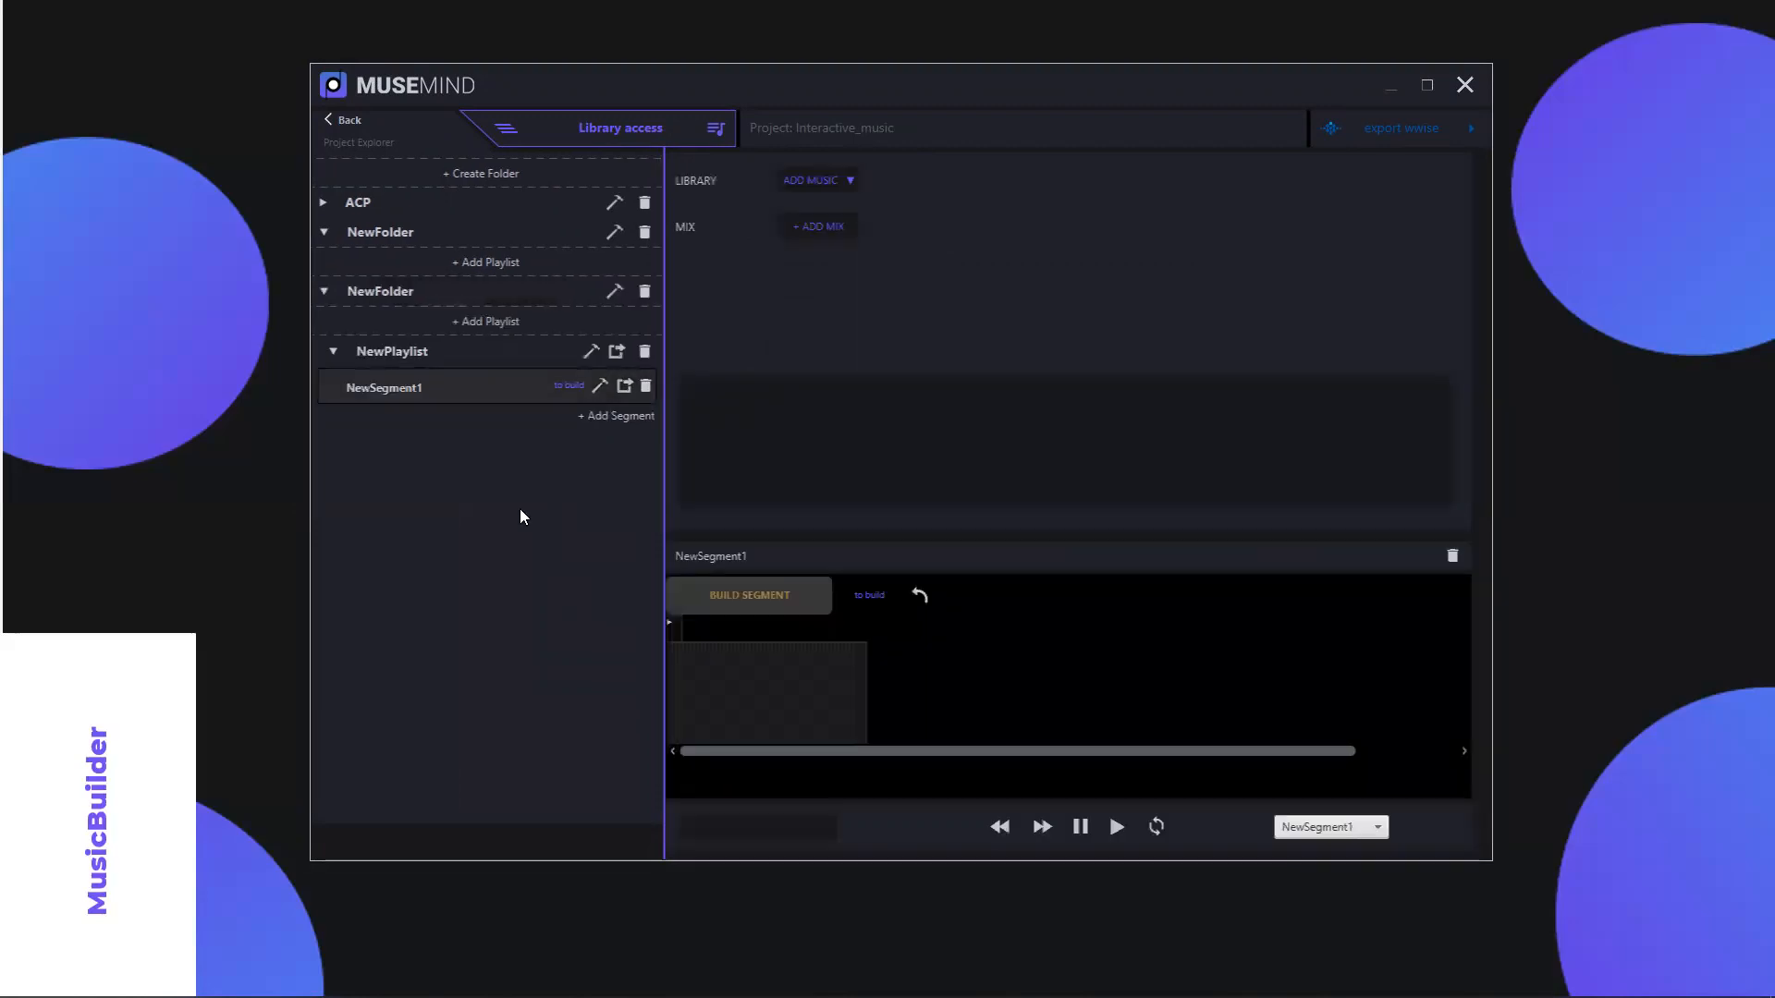
Add the arcade music to NewSegment1 with its FullMix, KM and UW mixes
click(844, 180)
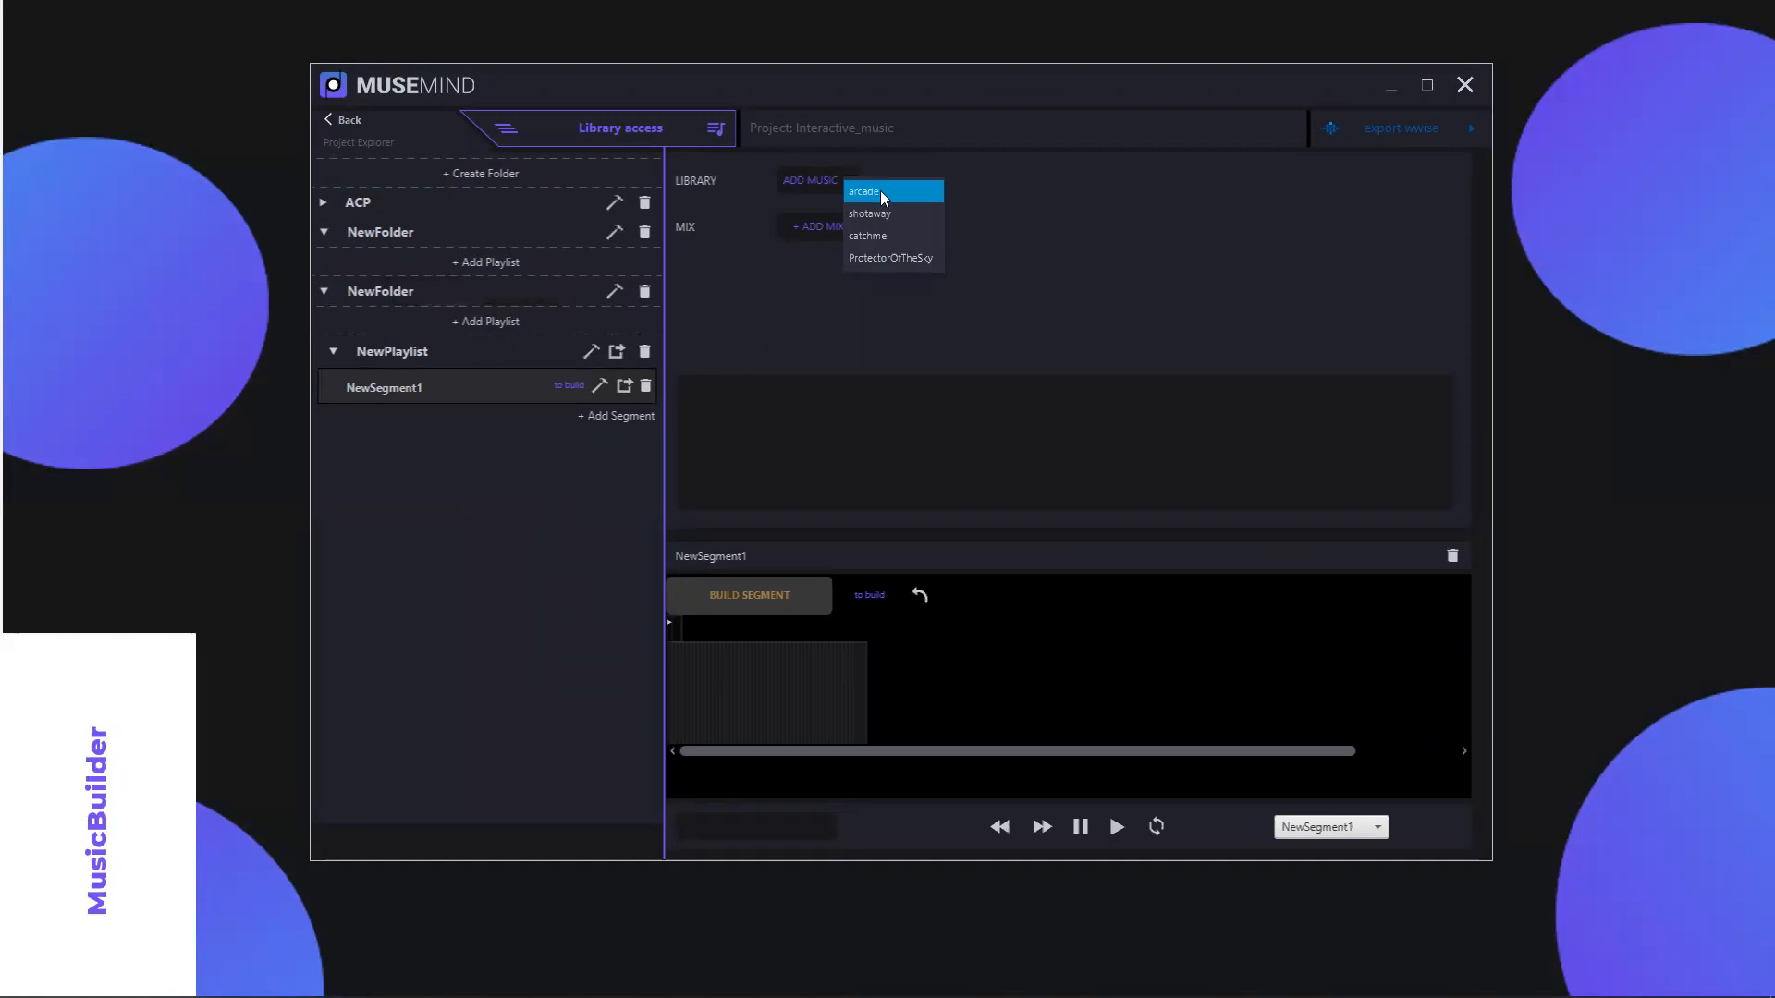
click(880, 191)
click(837, 229)
click(844, 241)
click(802, 225)
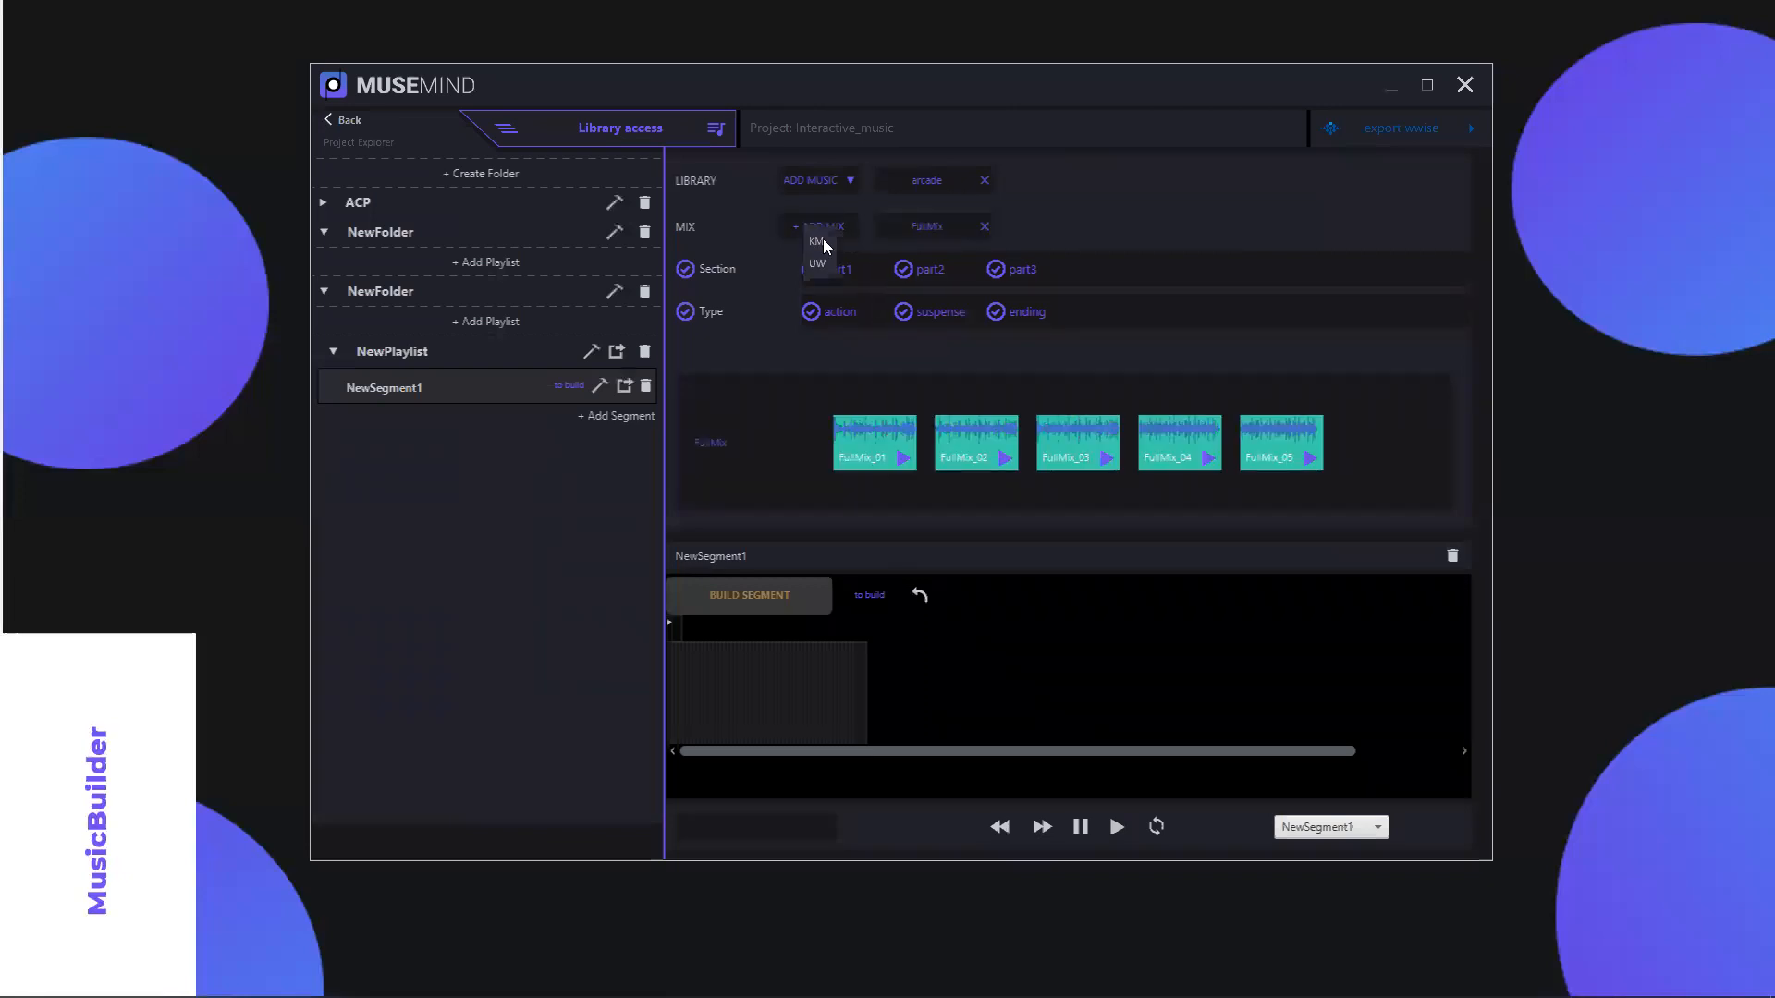
click(817, 241)
click(808, 228)
click(819, 240)
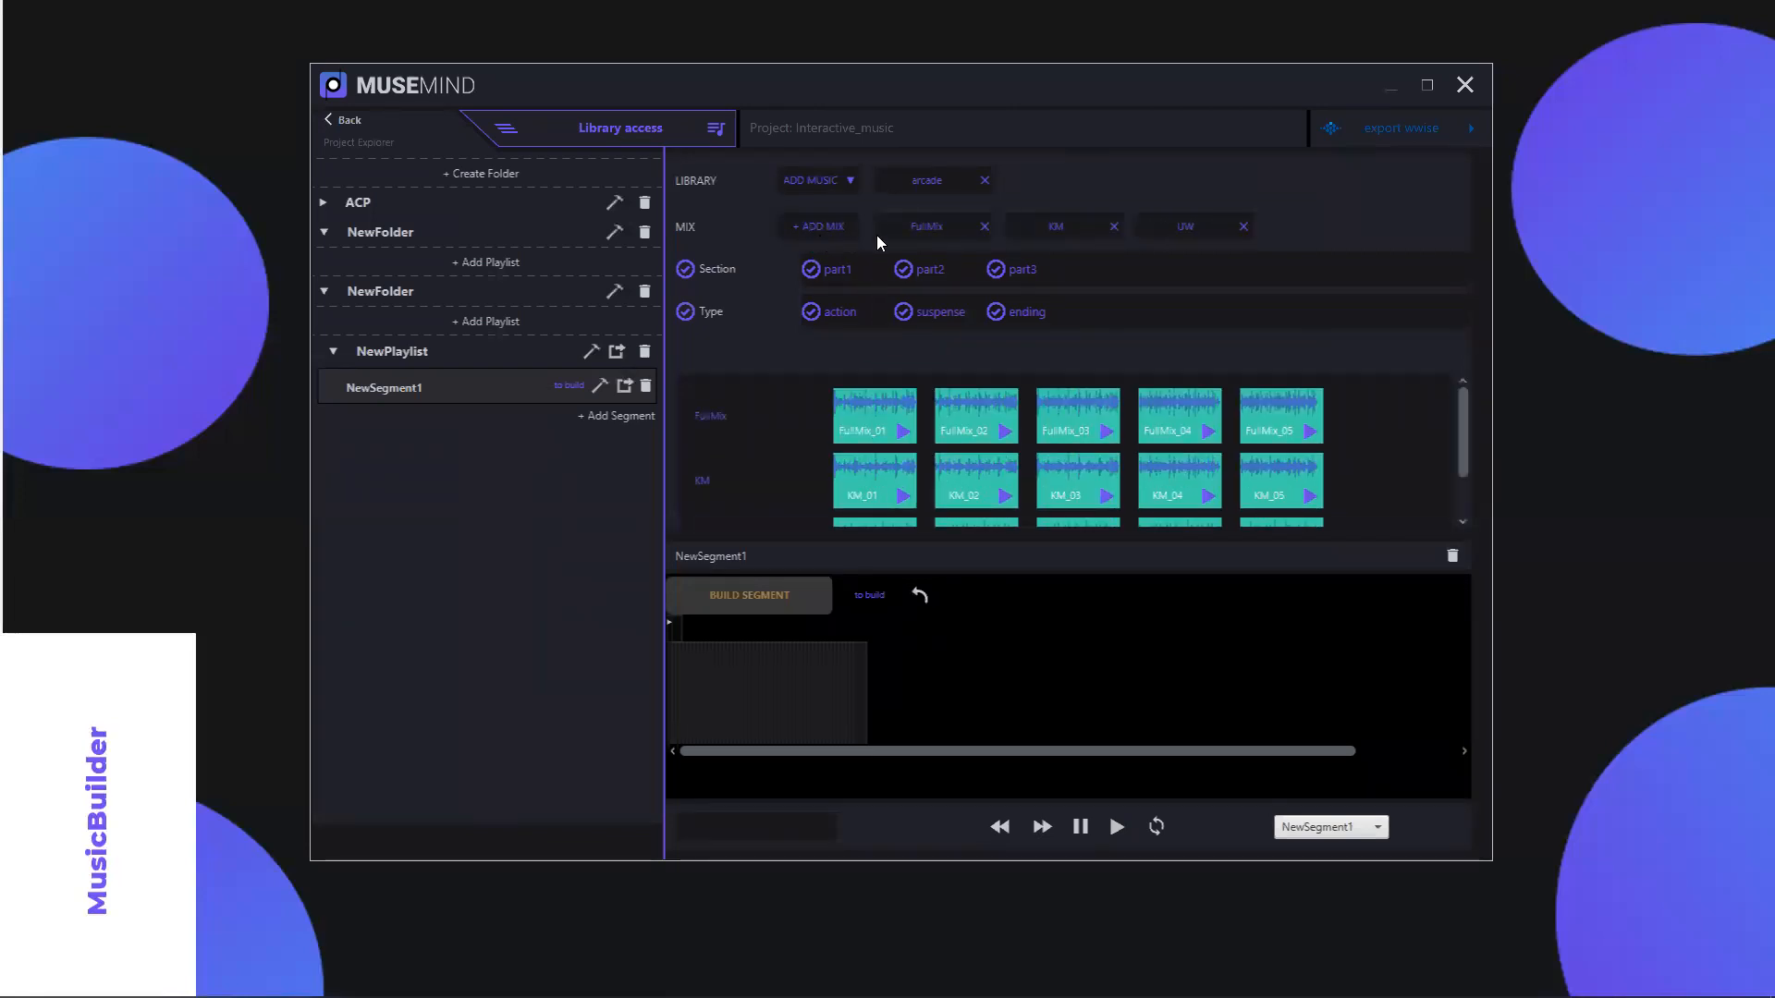
Place the FullMix_01, KM_03 and UW_05 blocks in sequence on NewSegment1's timeline and build the segment
click(1426, 85)
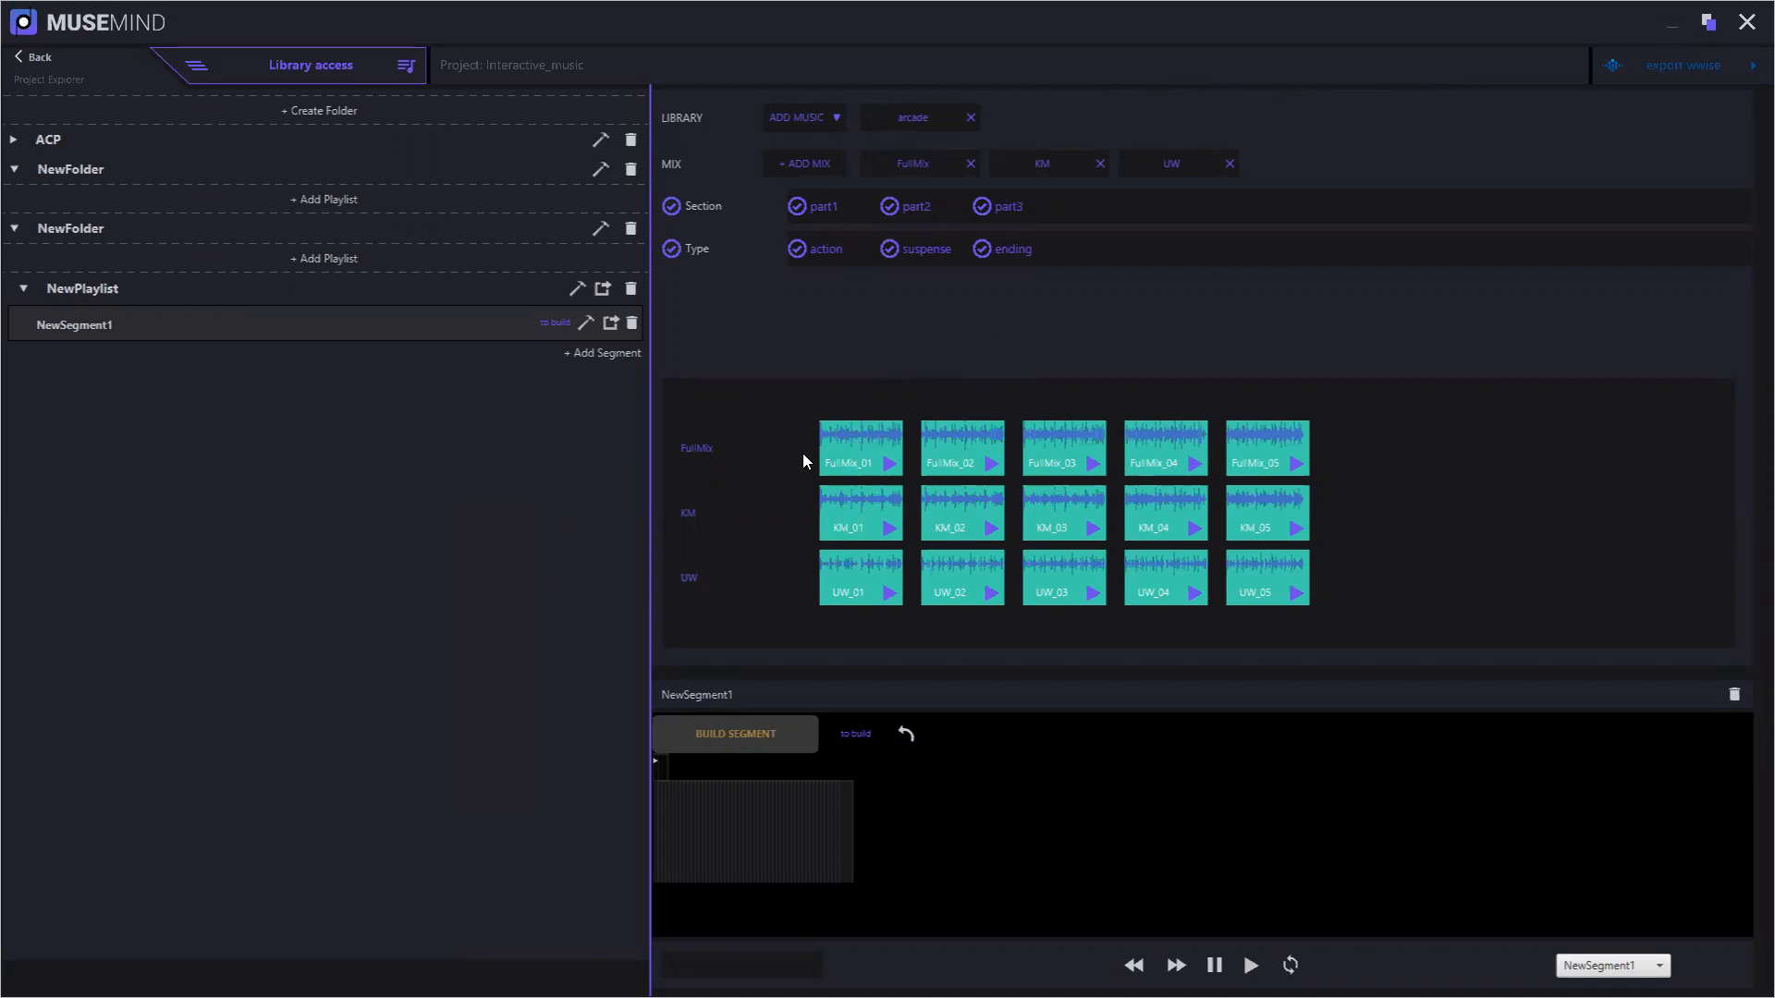
drag(649, 479, 454, 464)
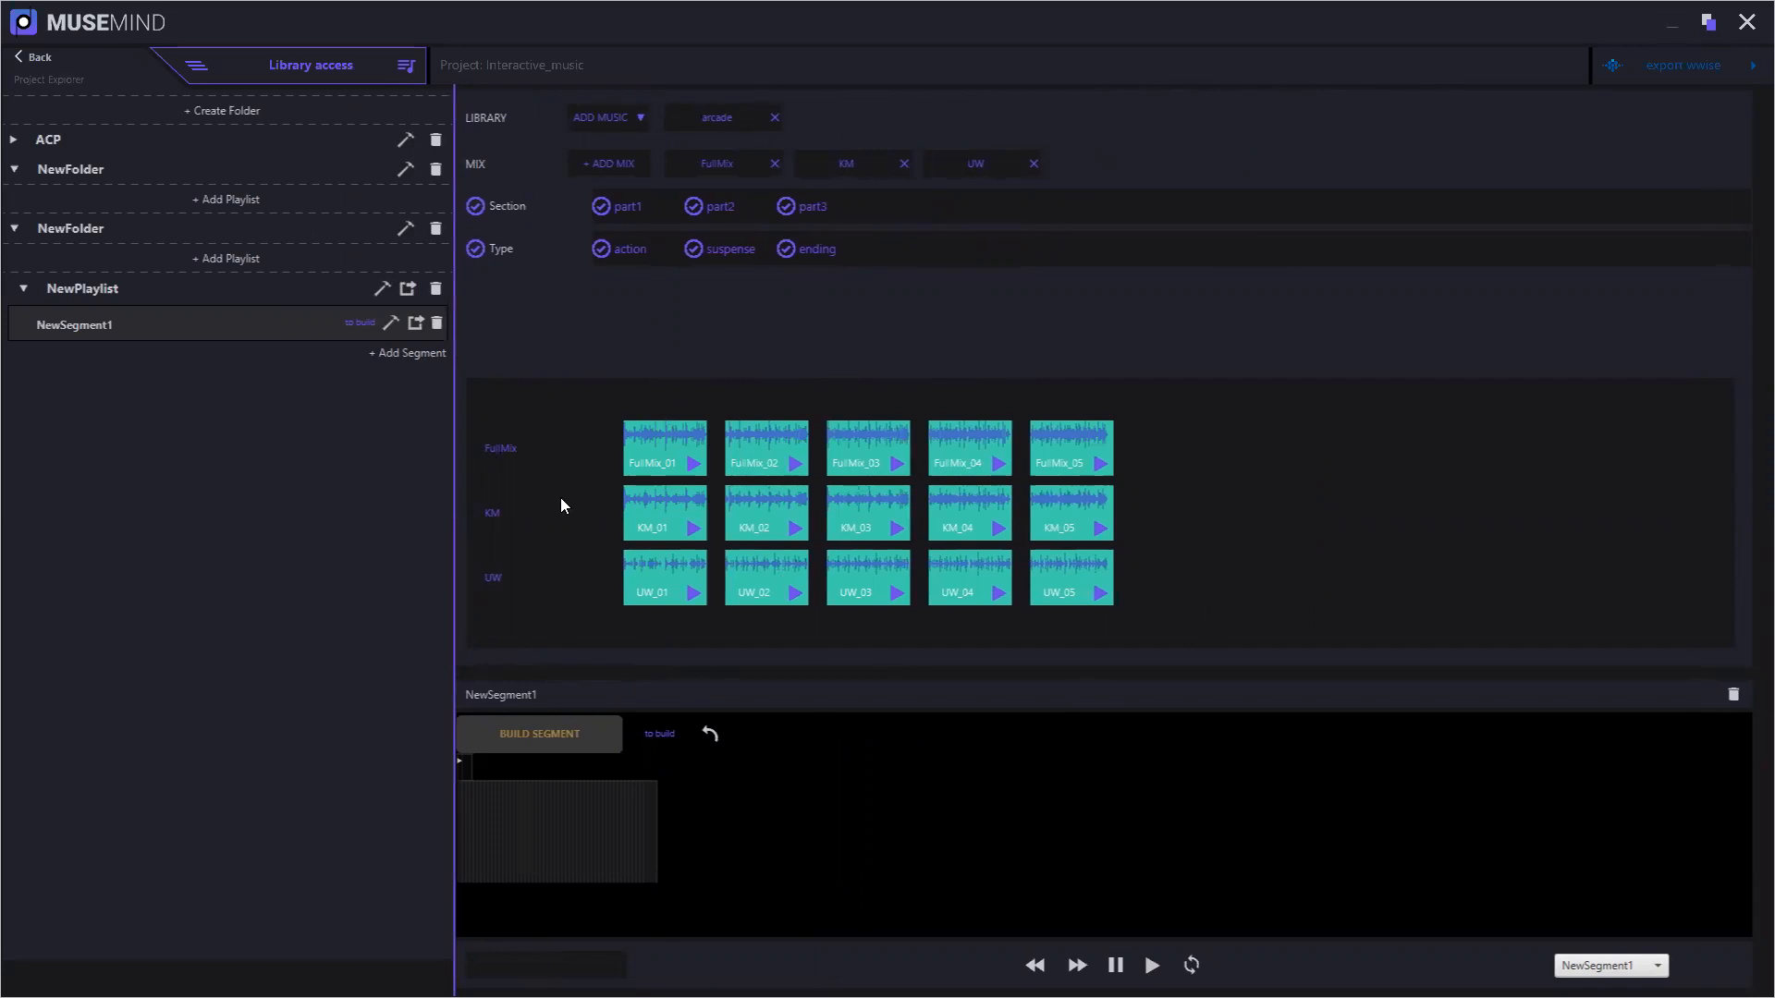
drag(664, 435, 467, 878)
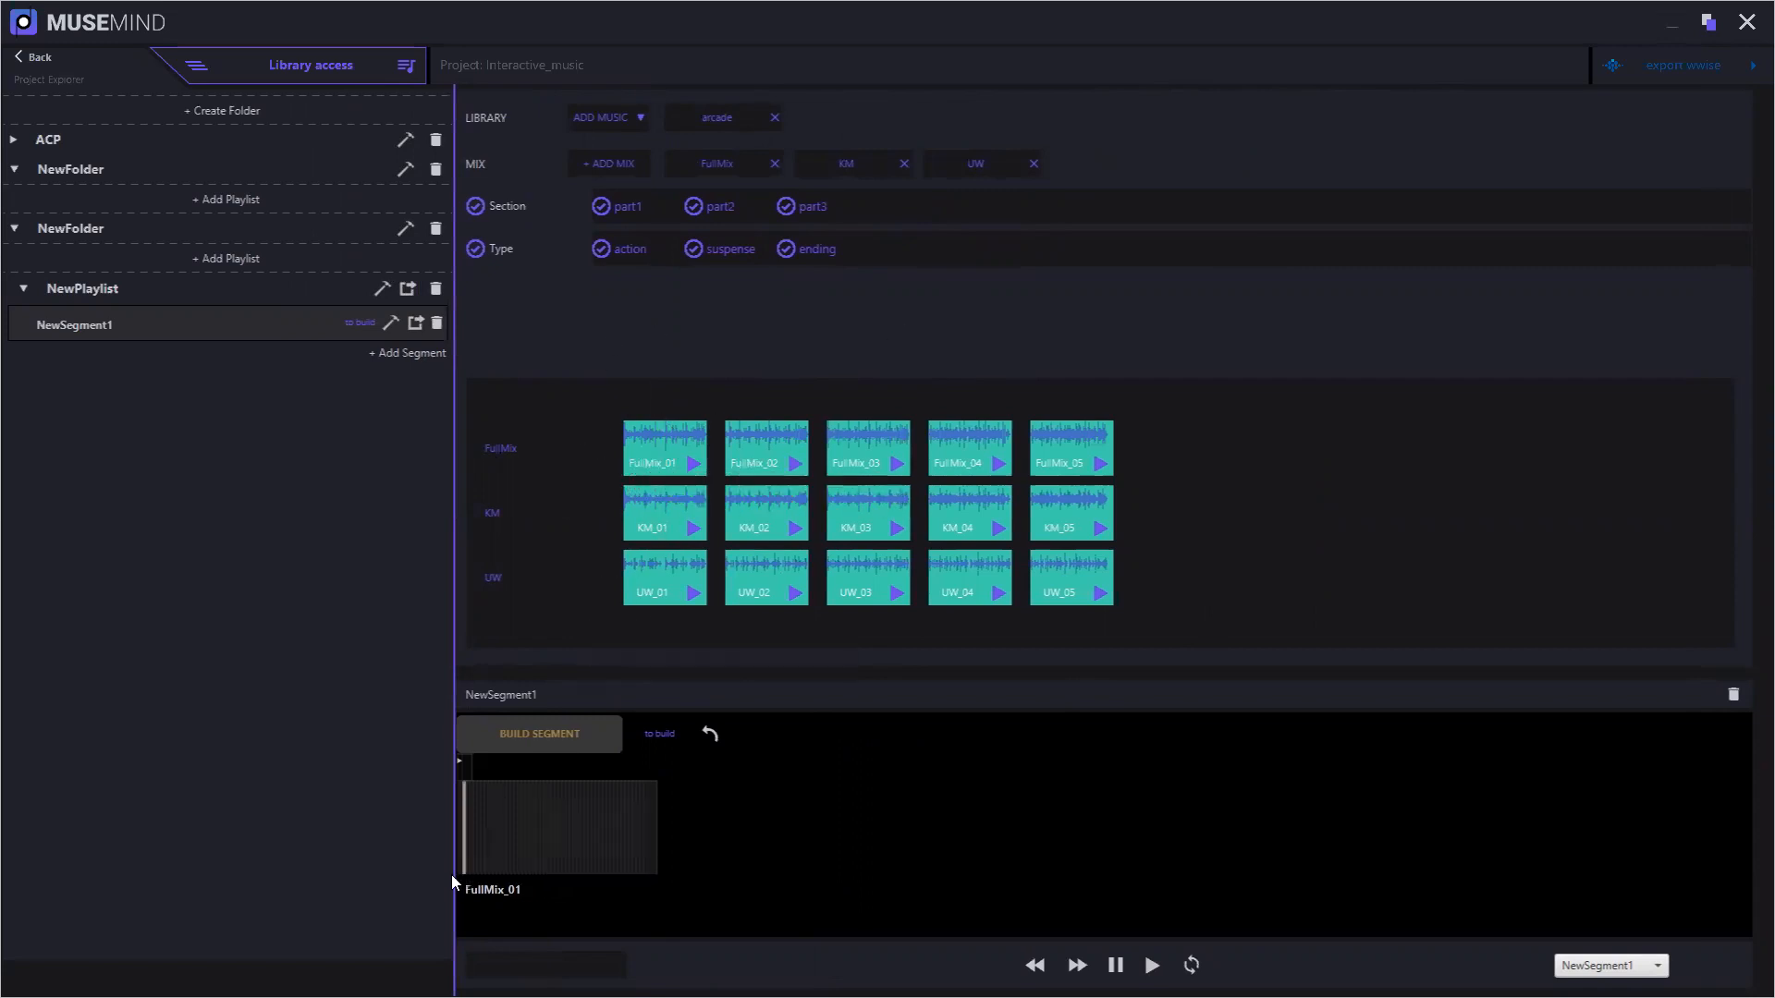
drag(885, 509, 727, 844)
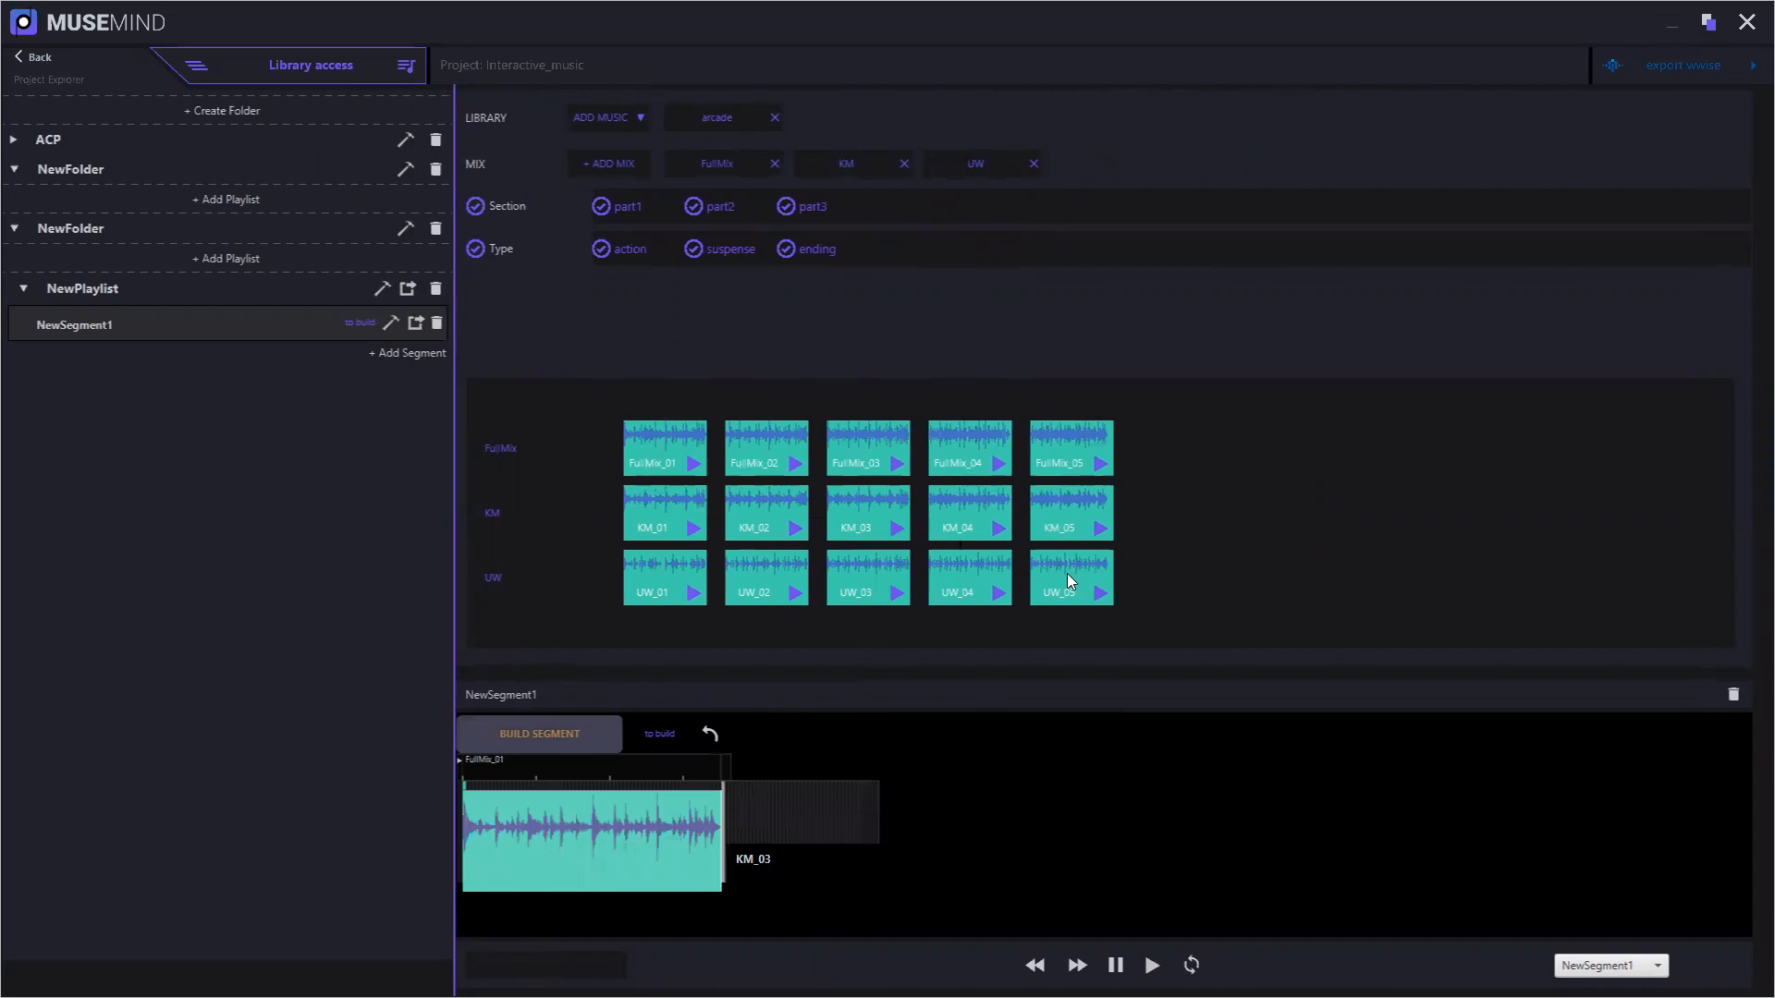
drag(1058, 571, 990, 860)
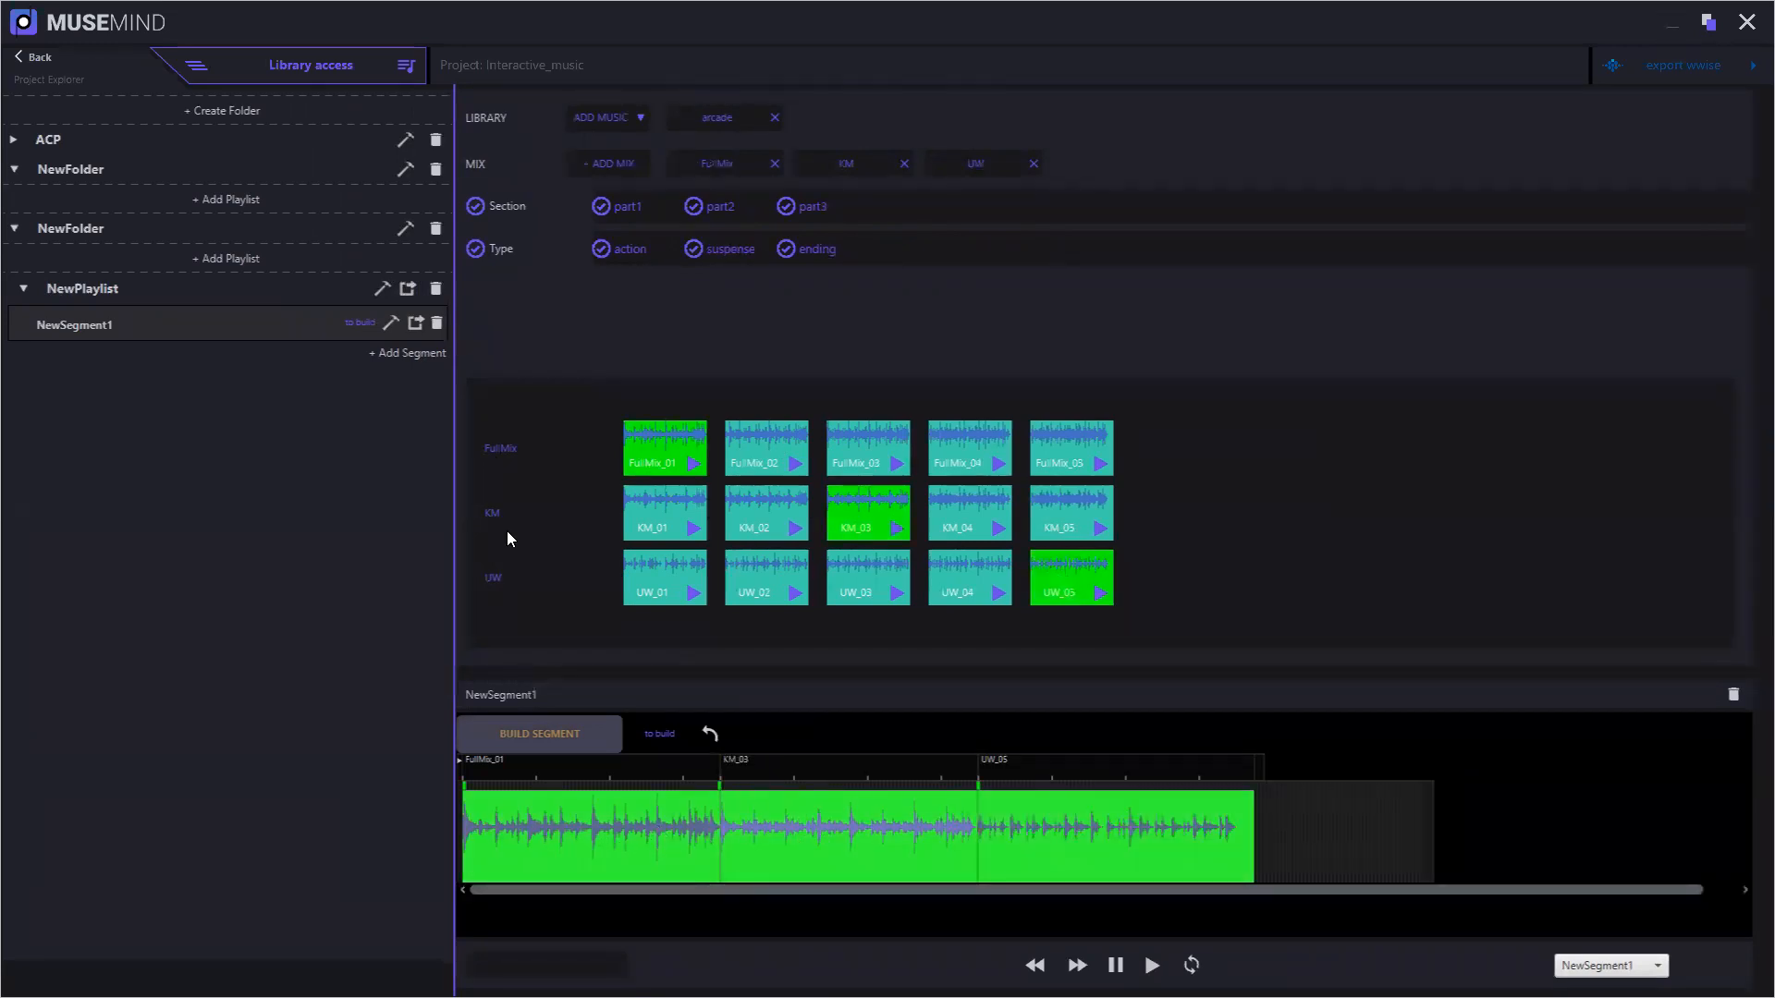
click(537, 735)
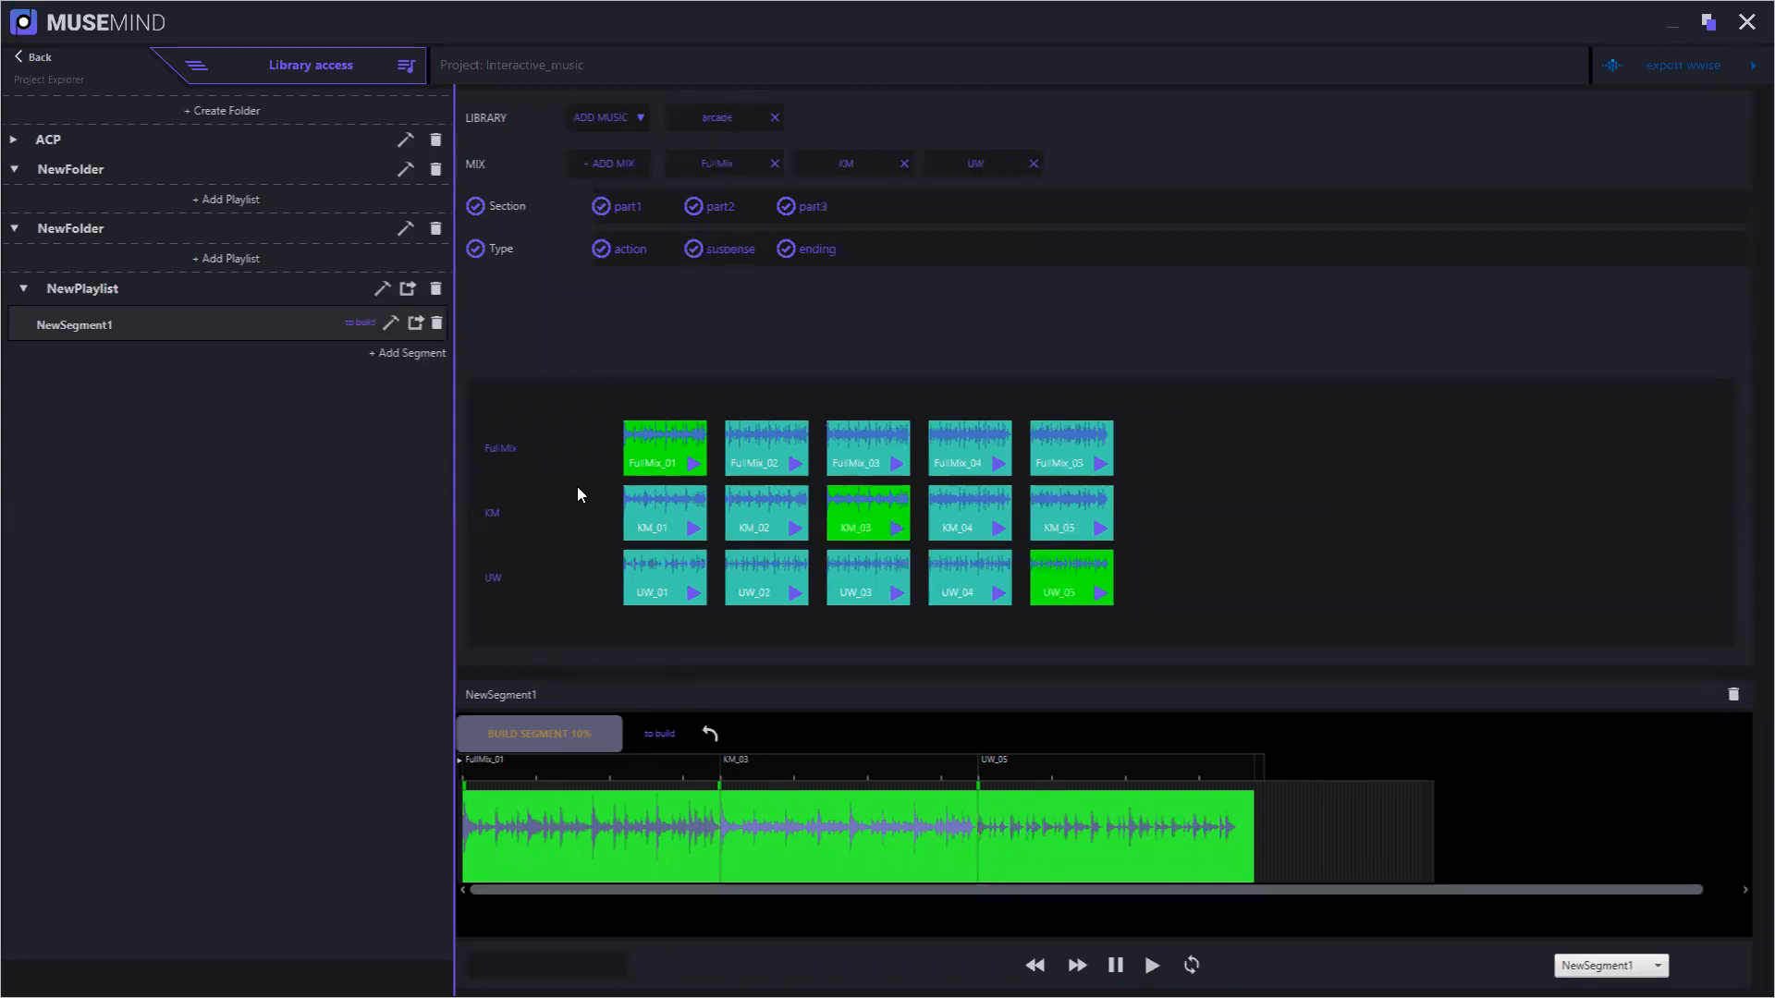
Preview the FullMix_01, KM_03 and UW_05 blocks individually
click(693, 464)
click(896, 528)
click(1100, 592)
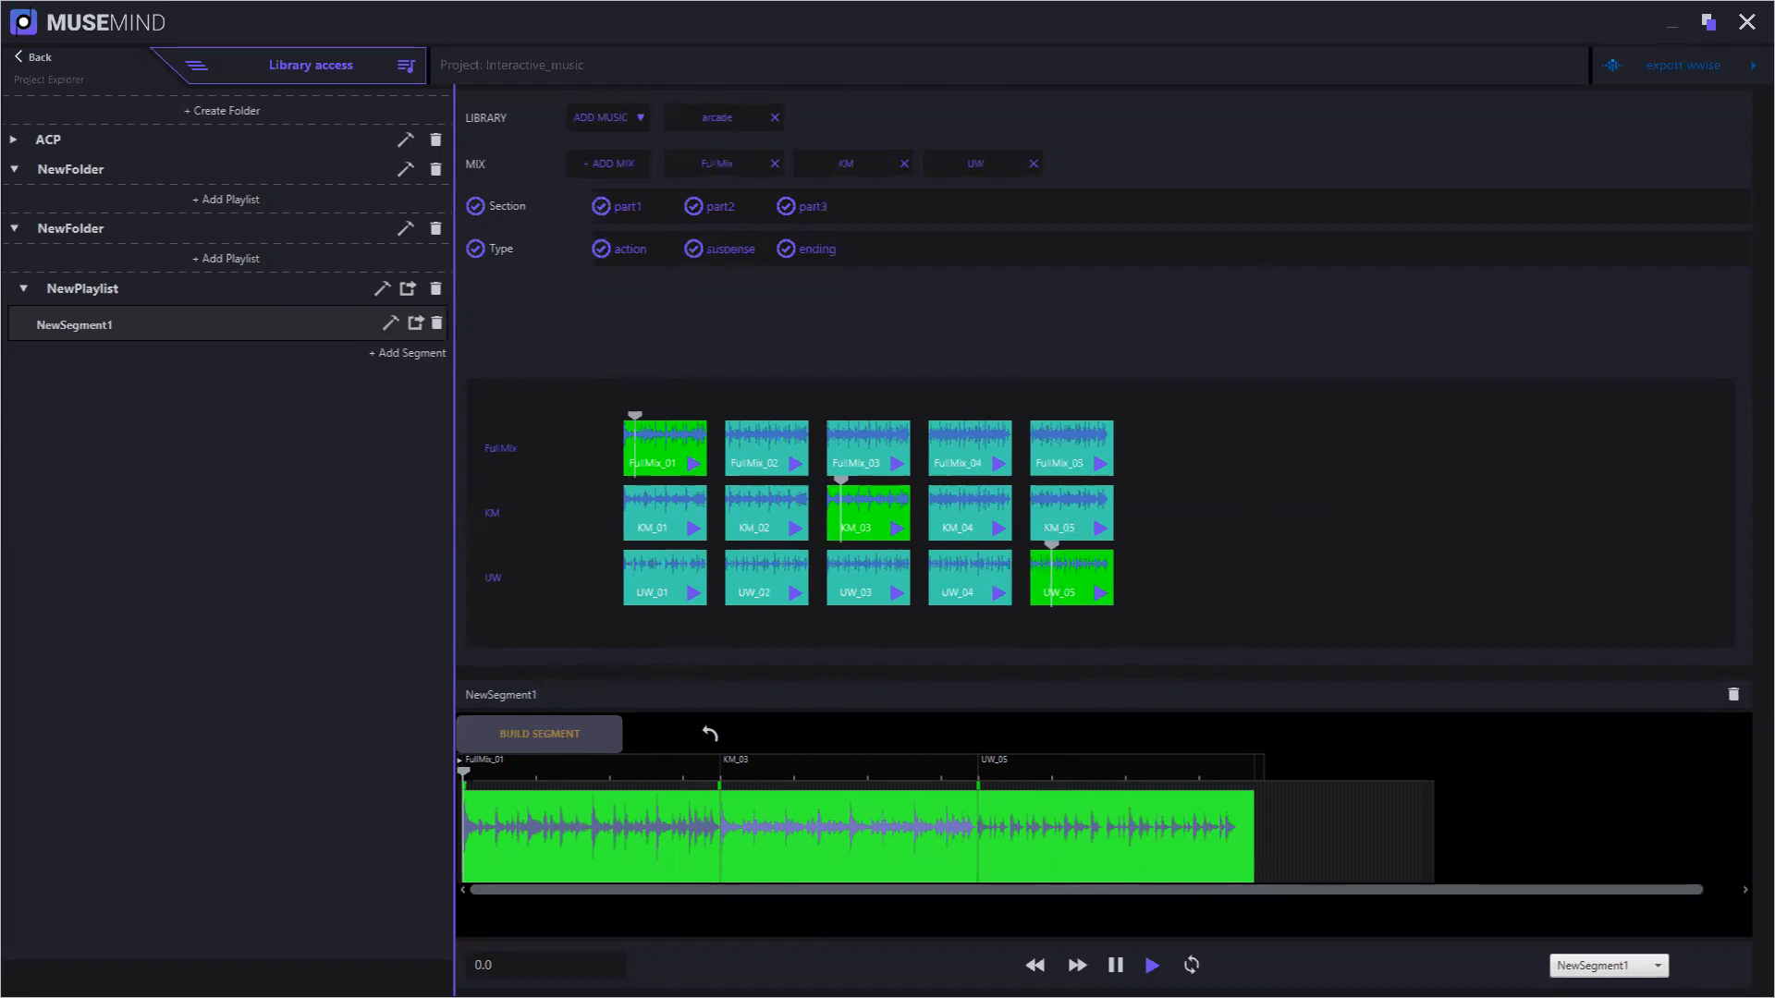
Play the built NewSegment1, jump back to an earlier point, and return the playhead to the start
click(1152, 965)
drag(918, 768, 685, 770)
drag(684, 768, 461, 772)
Switch NewSegment1's playback to the Main_Perc stem and listen to it
click(1657, 966)
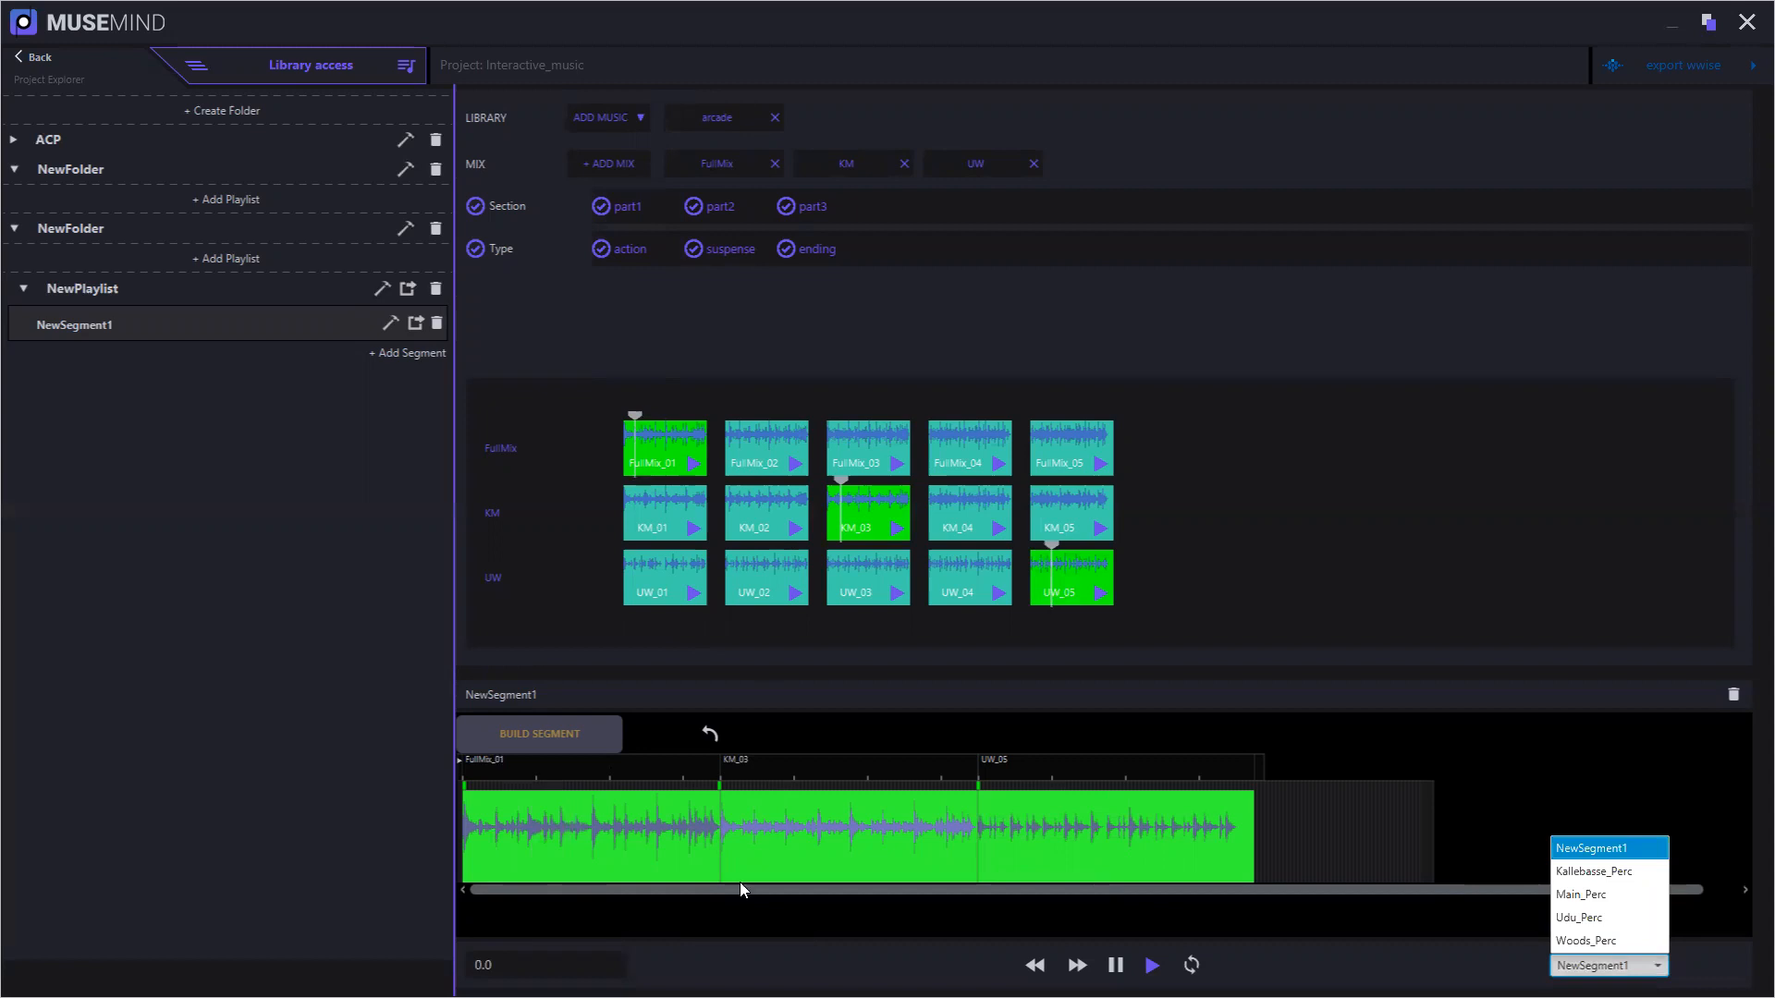
click(1616, 895)
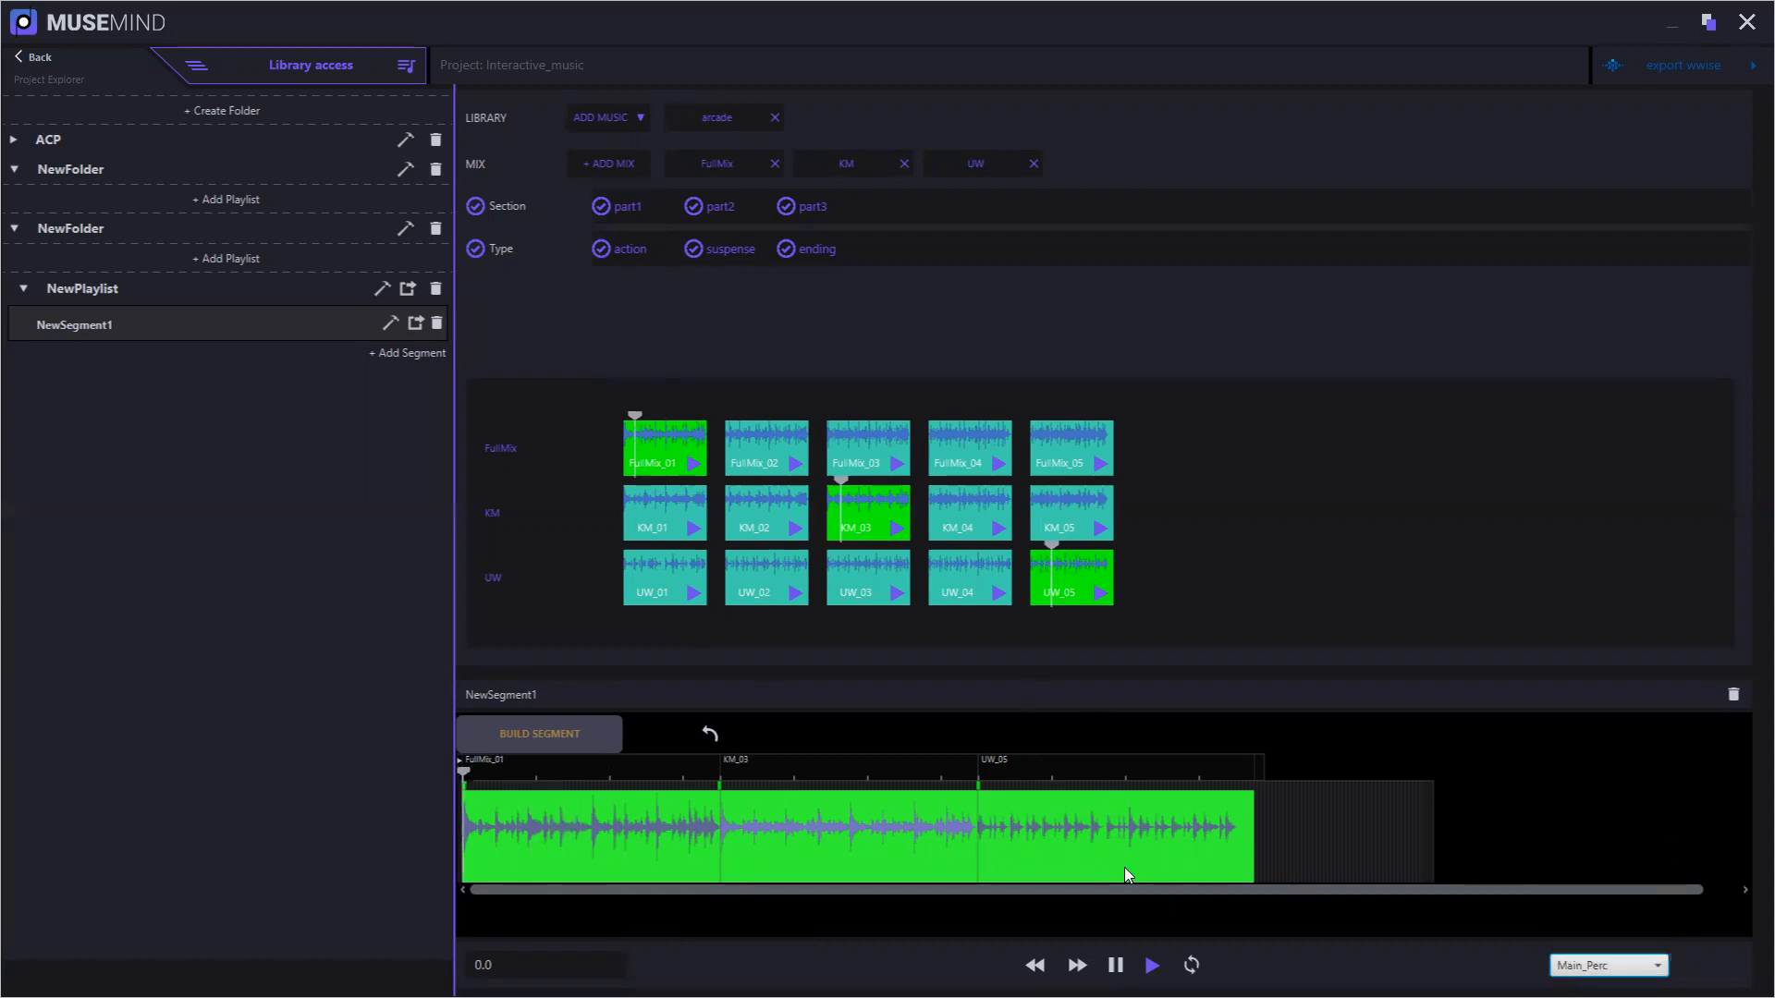
click(1602, 966)
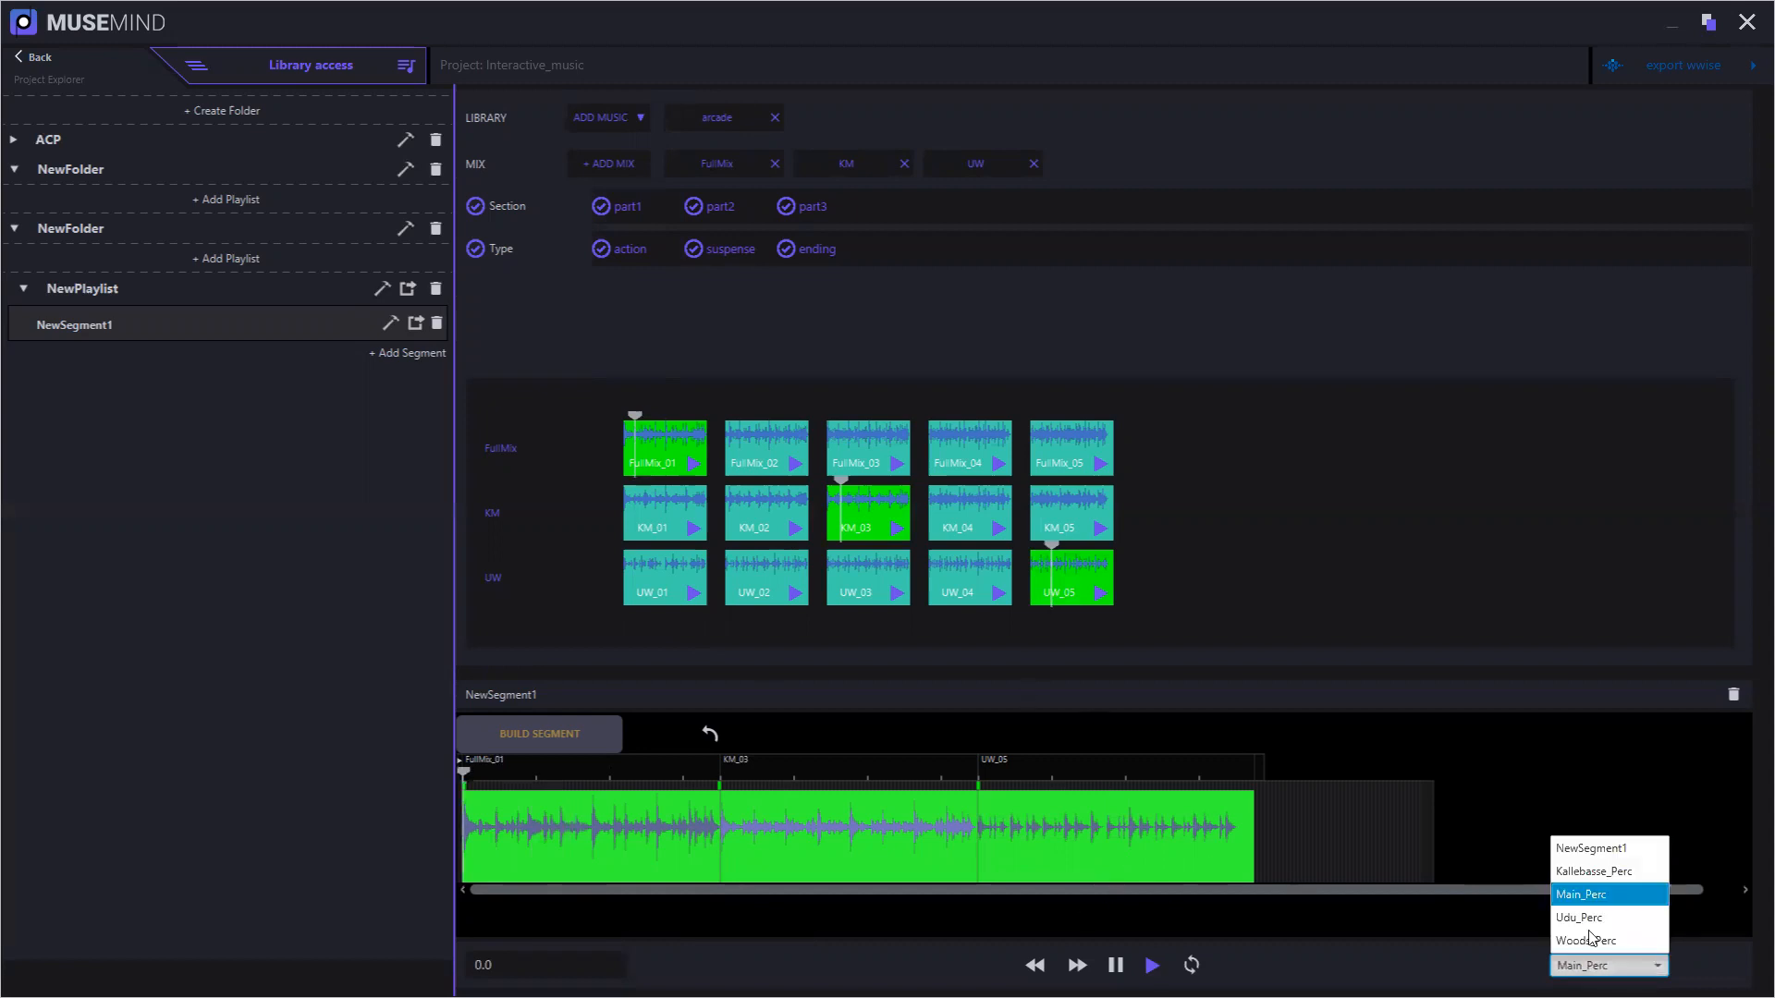
click(1470, 834)
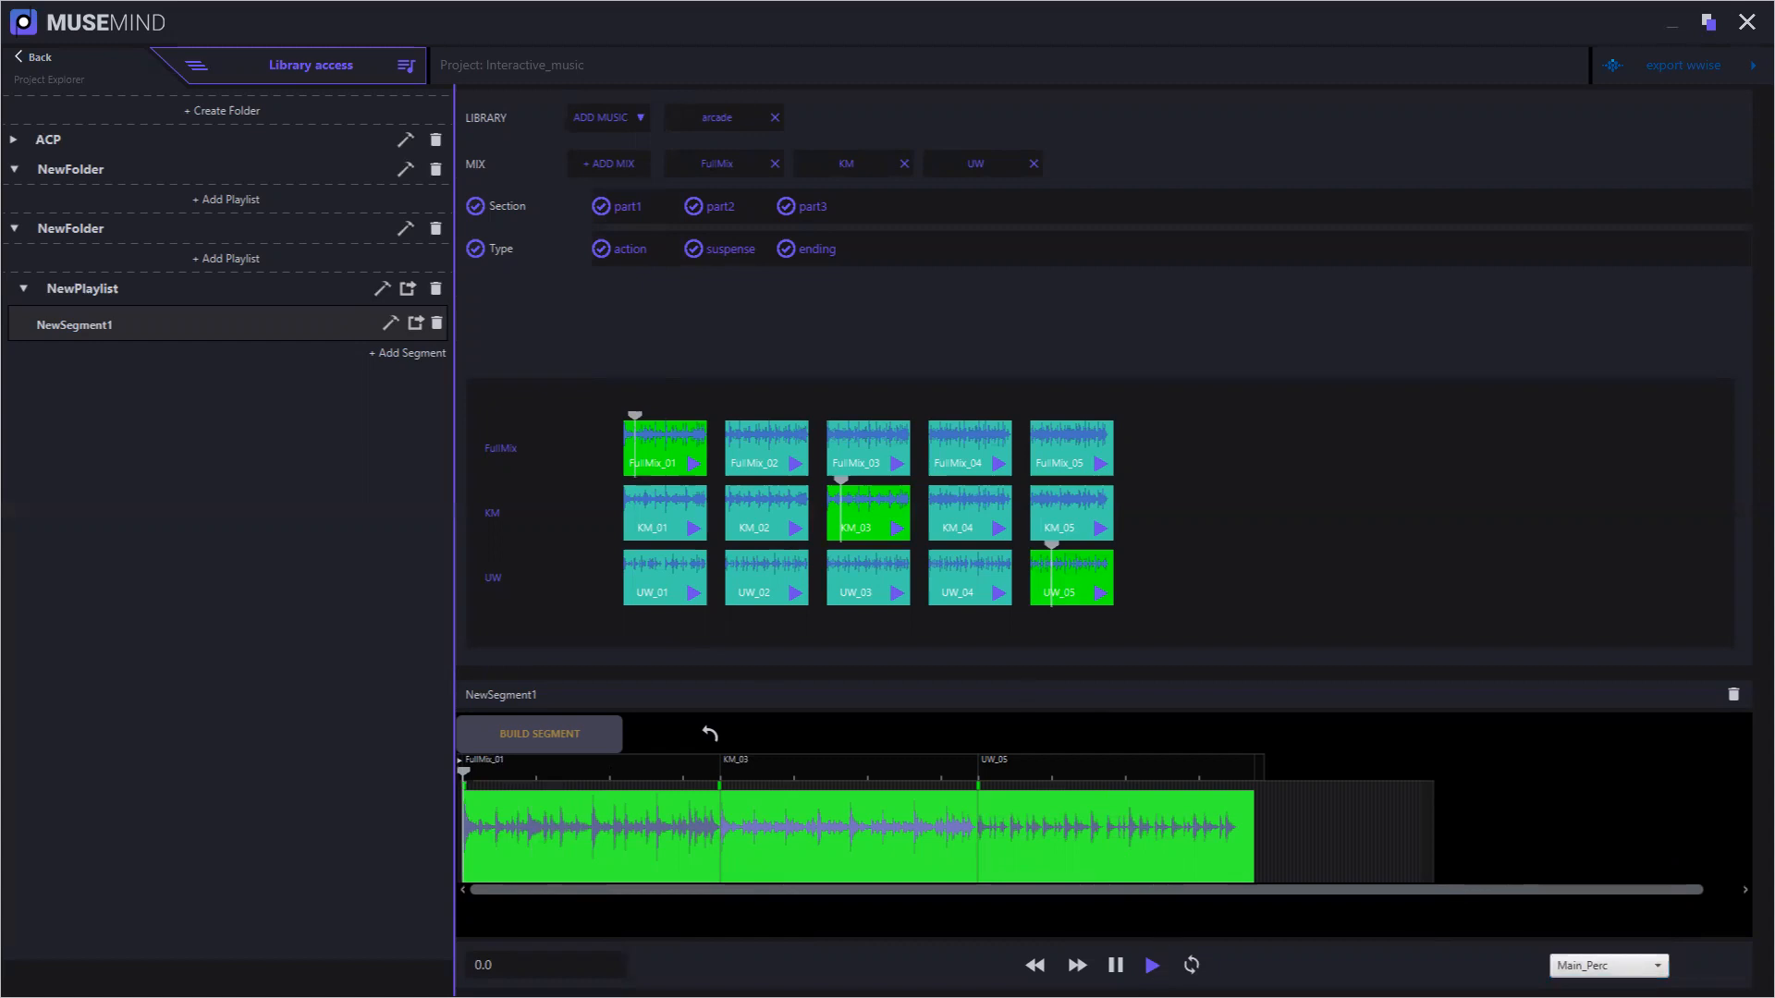
key(space)
Expand the ACP folder and playlistACP to show its segments, and collapse the empty NewFolder
click(13, 142)
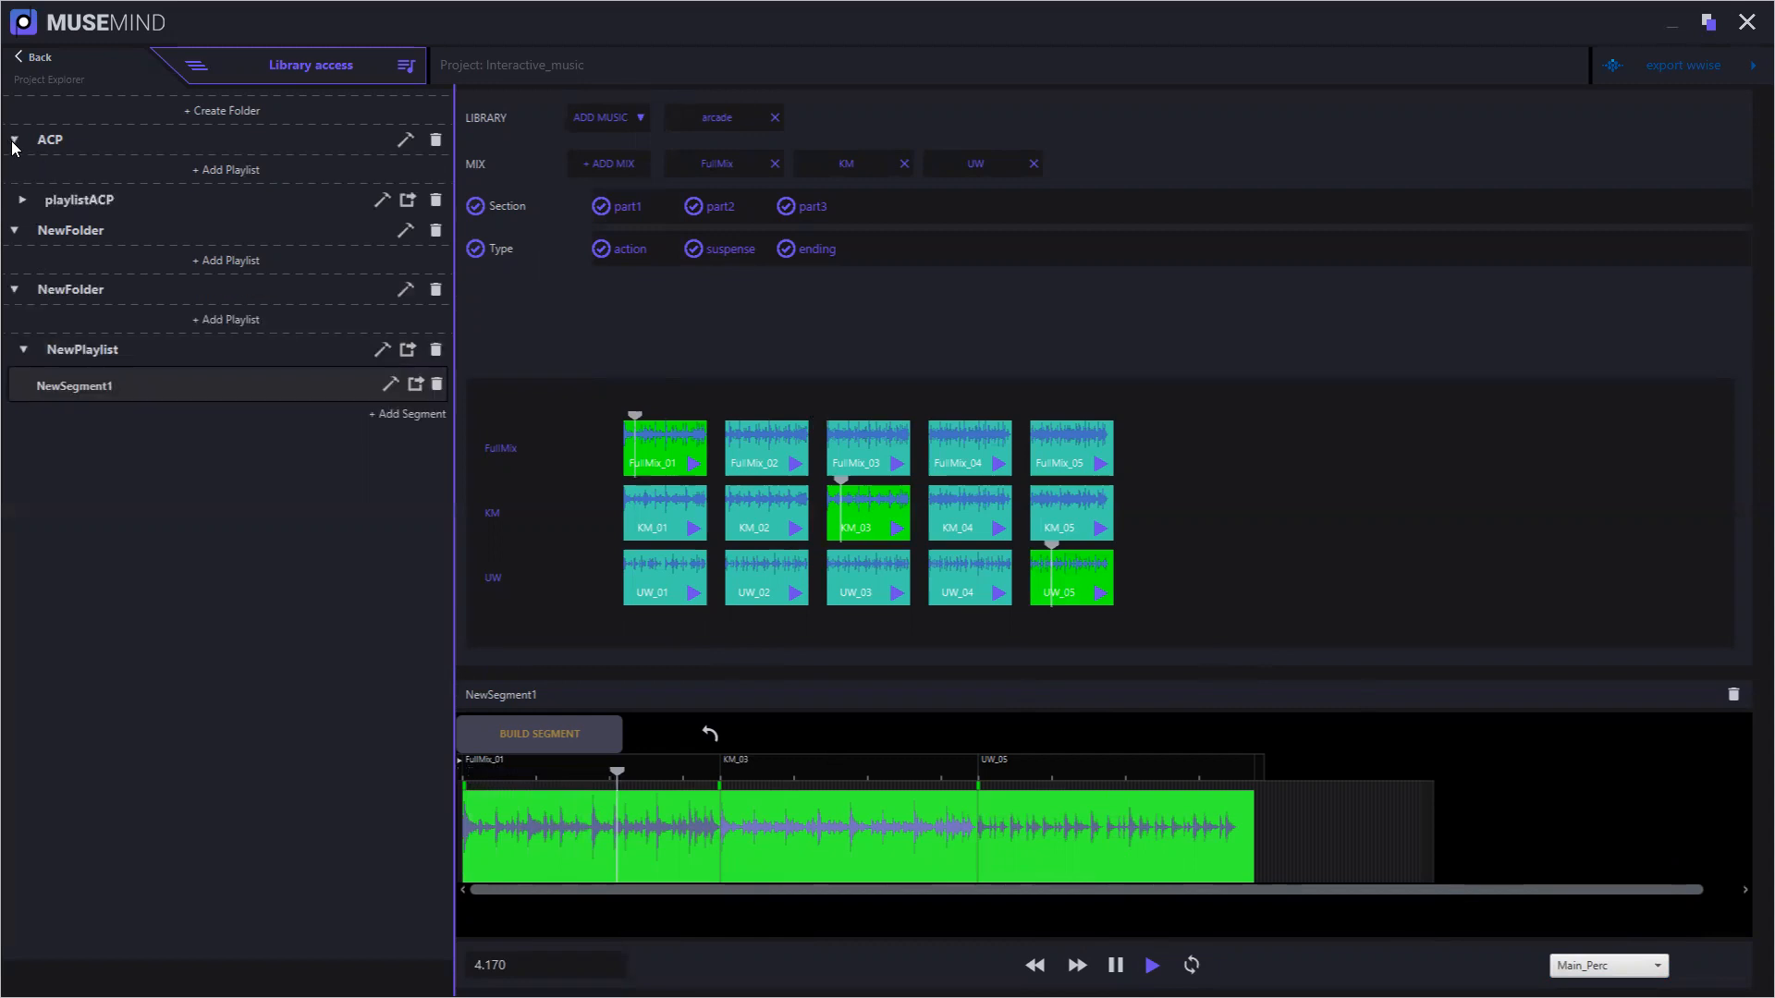
click(18, 199)
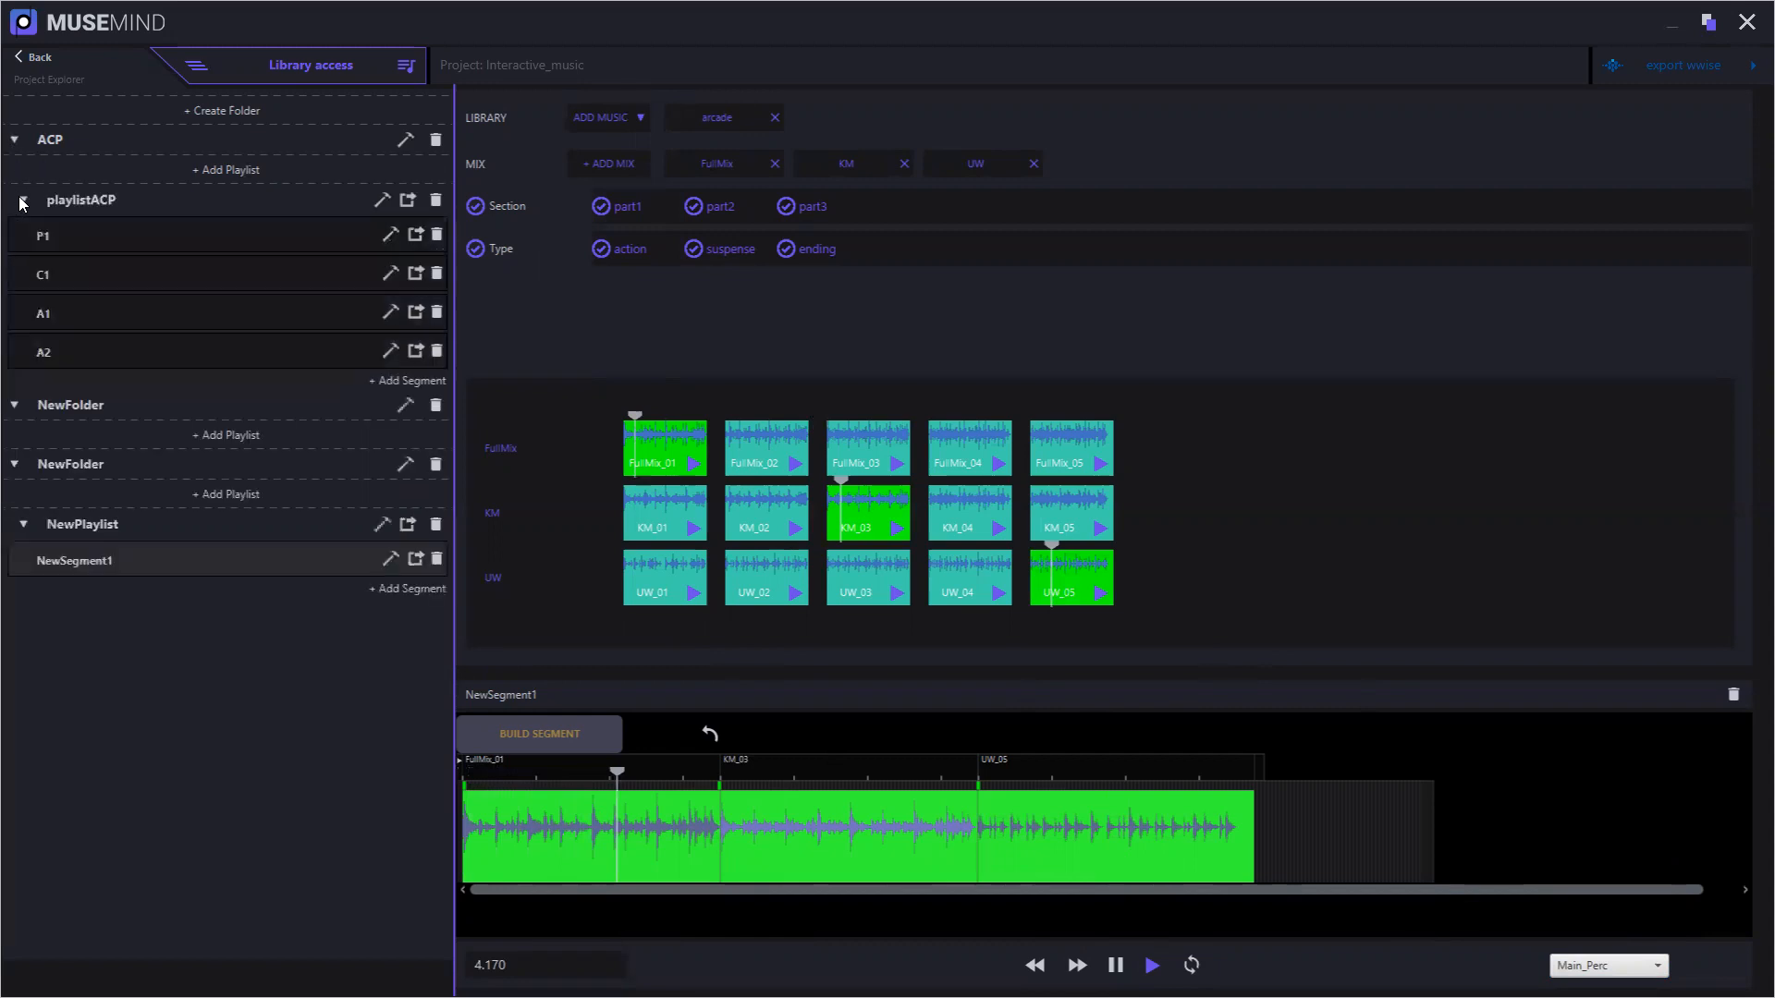
click(14, 406)
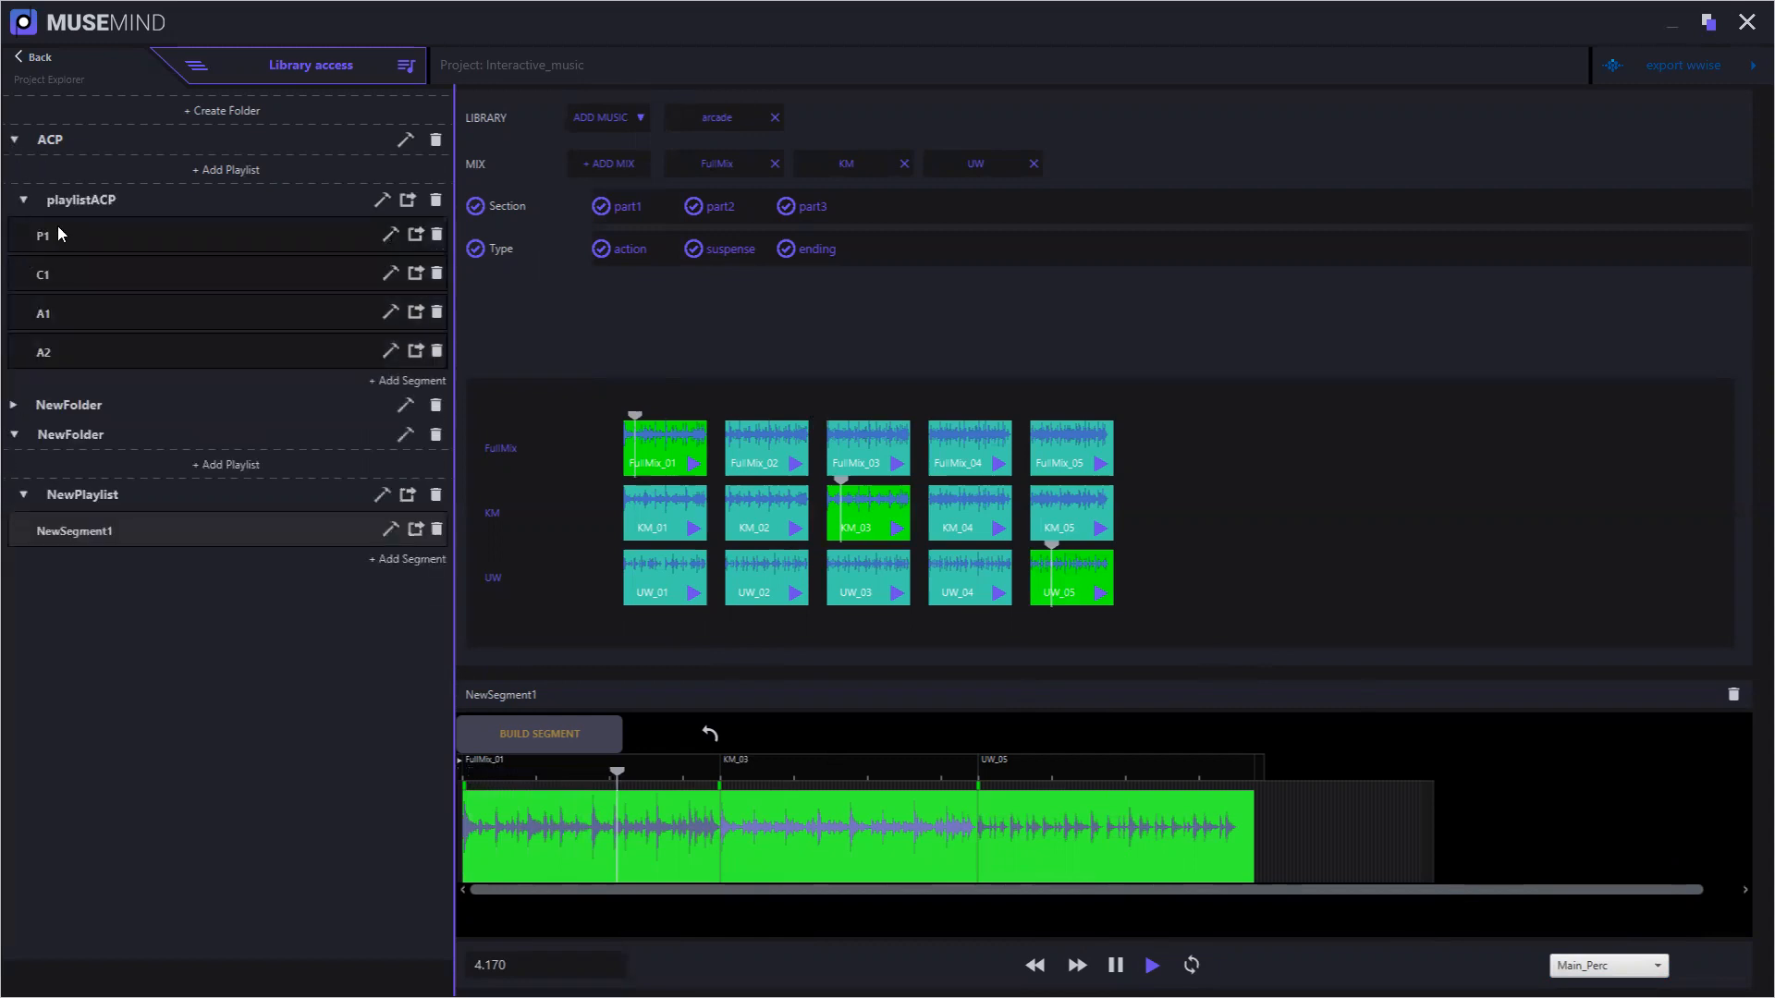
Open segment A1 of playlistACP and play it, and open segment A2 as well
click(85, 313)
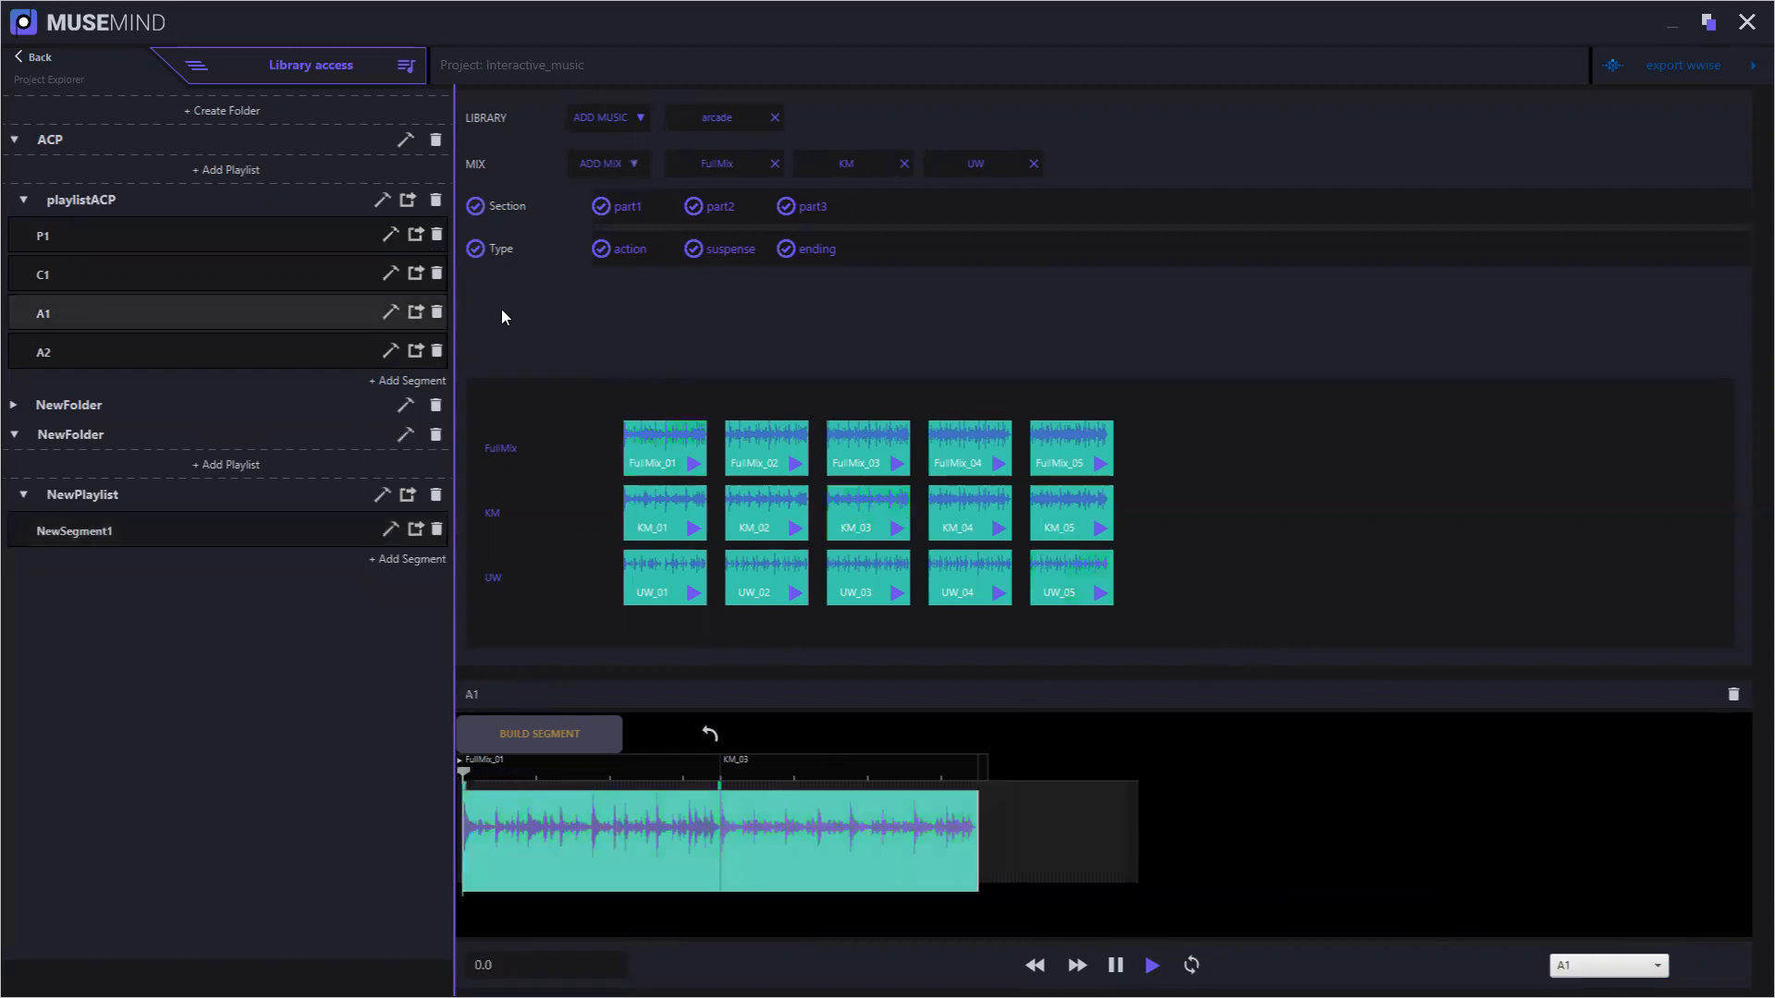
key(space)
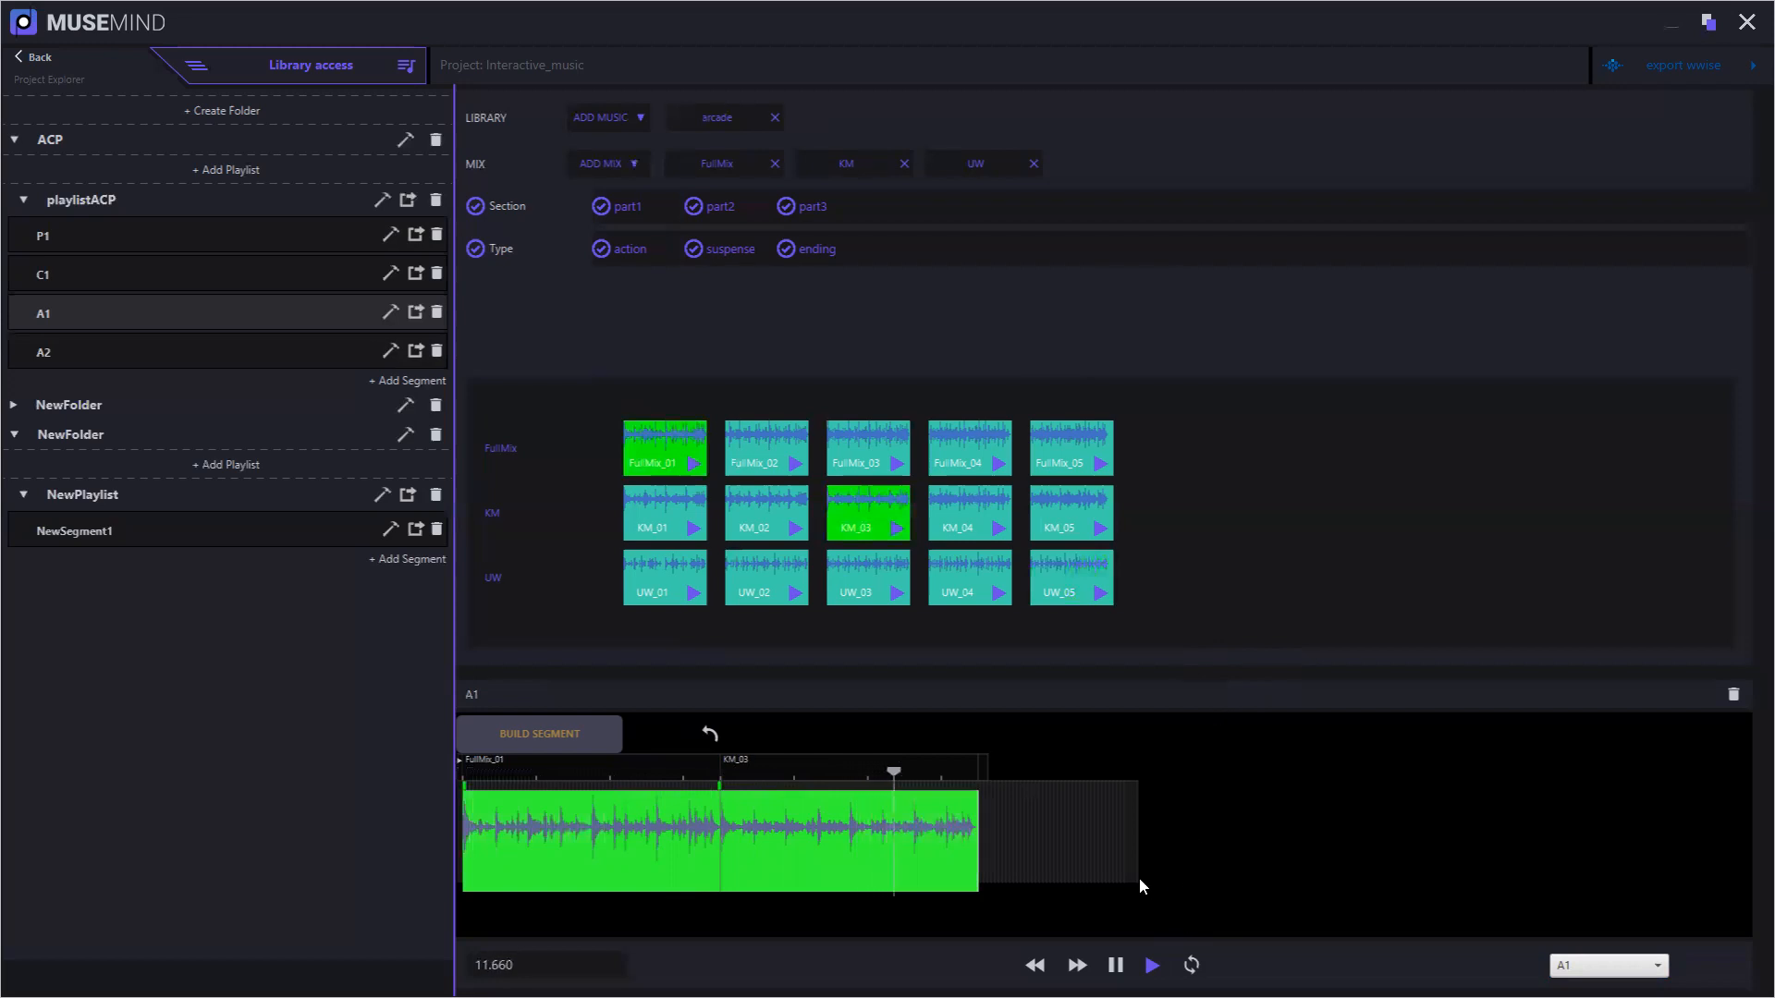
click(108, 344)
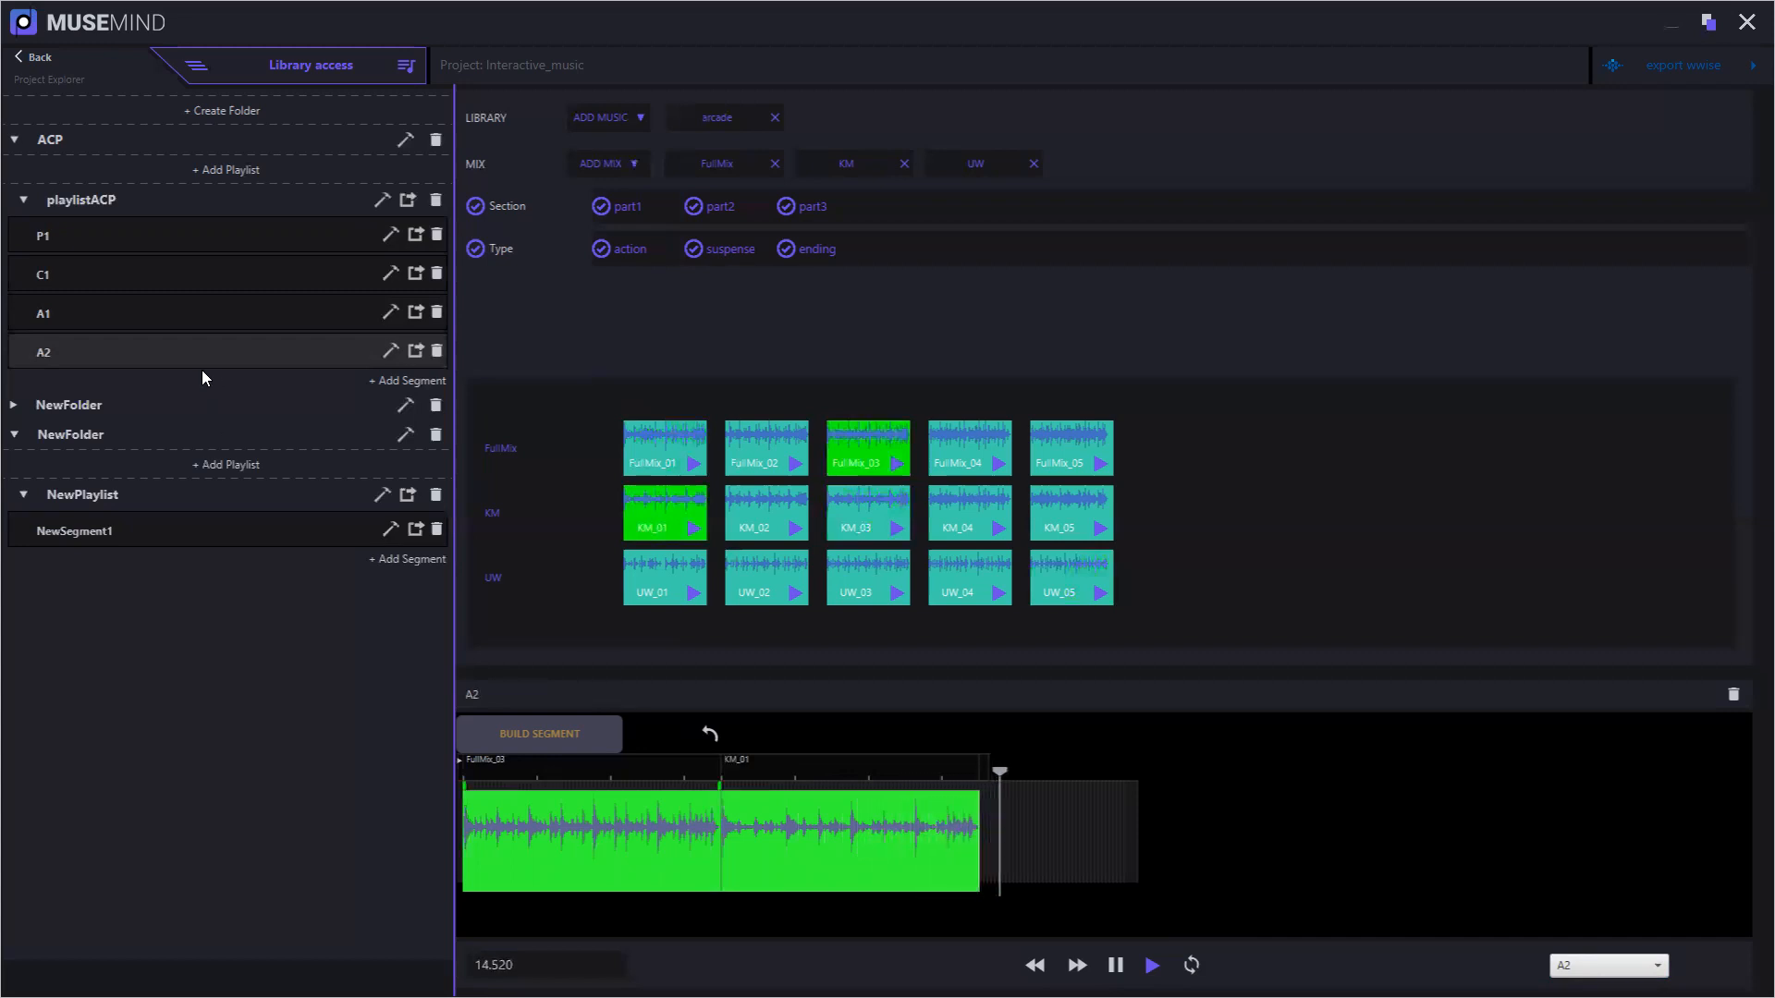
Open segment P1 and select its IM_02, BD_04 and FullMix_09 blocks on the timeline
click(124, 224)
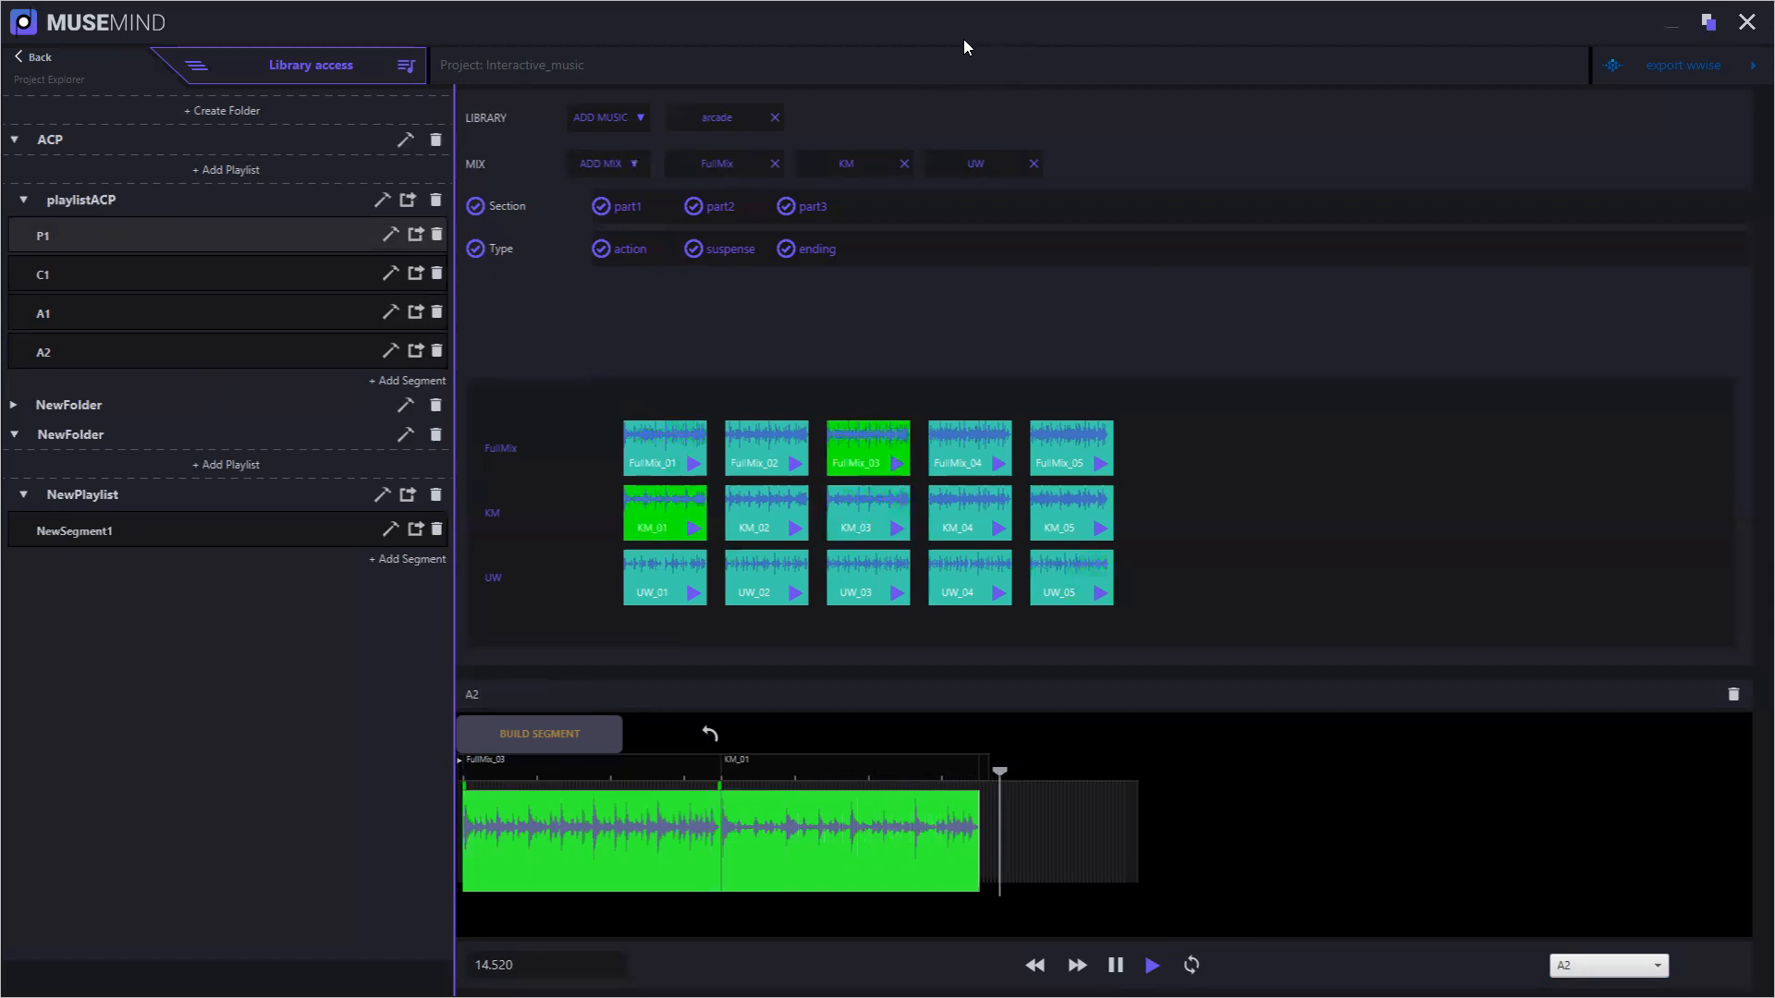
click(109, 250)
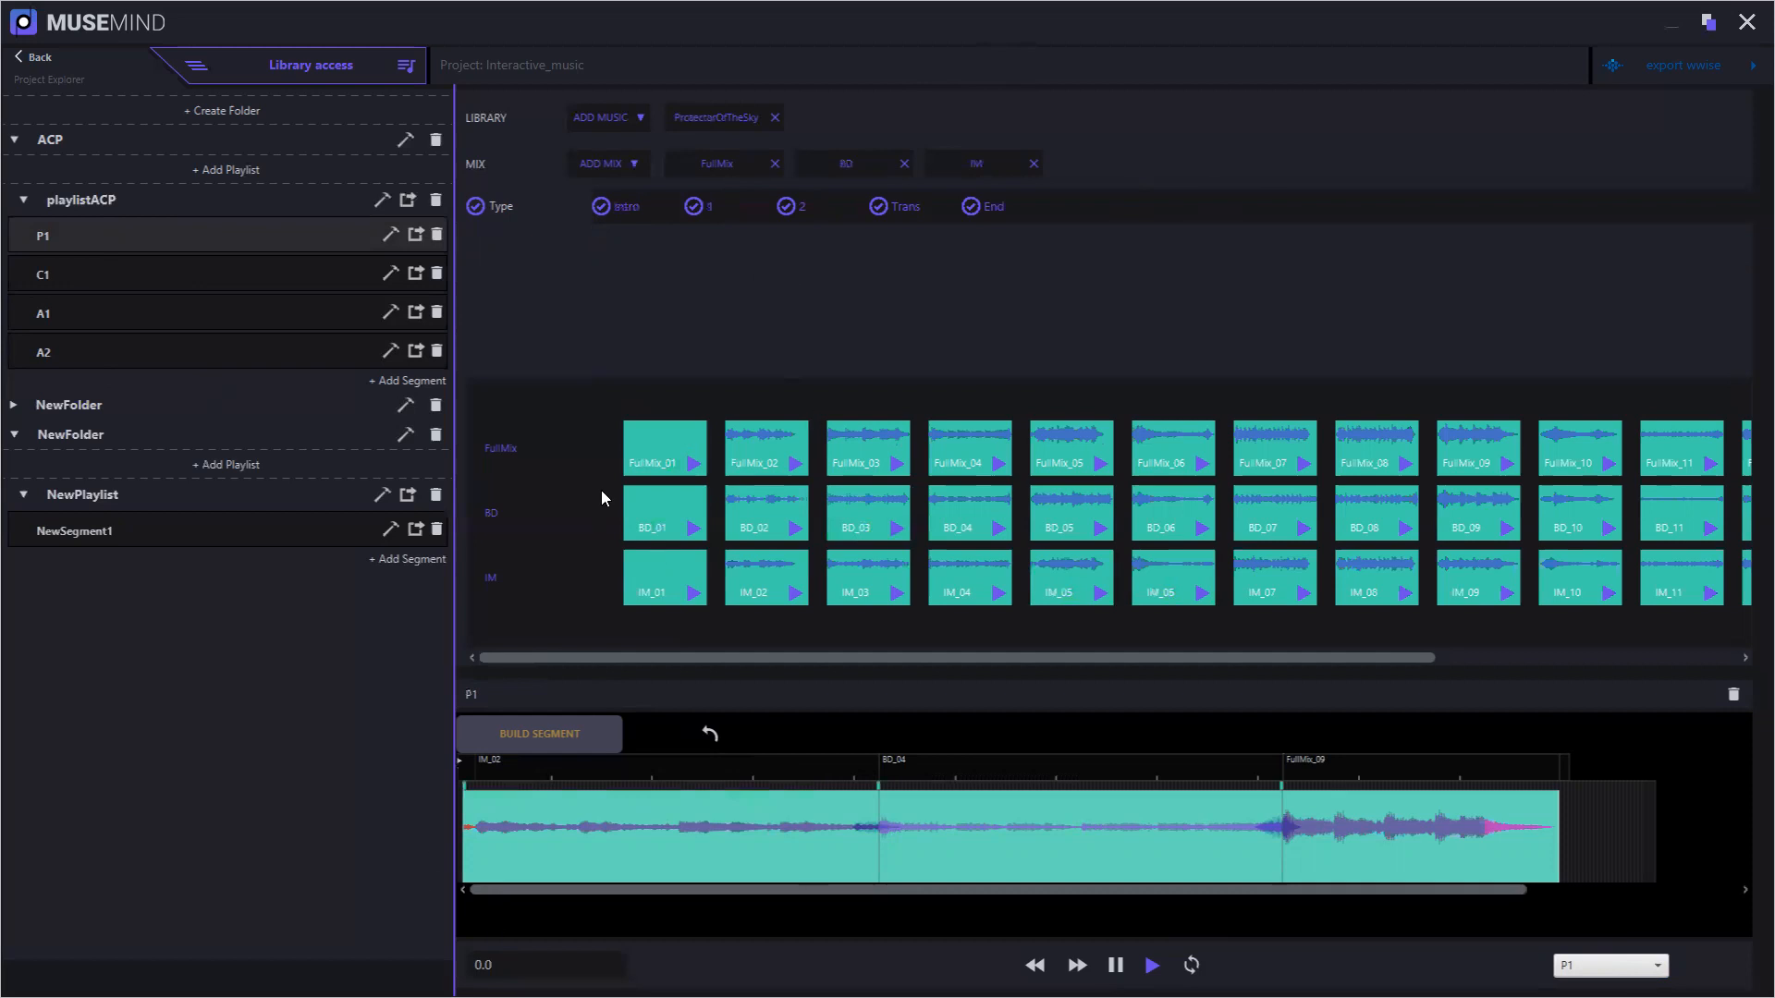
click(664, 837)
click(1019, 856)
click(1352, 863)
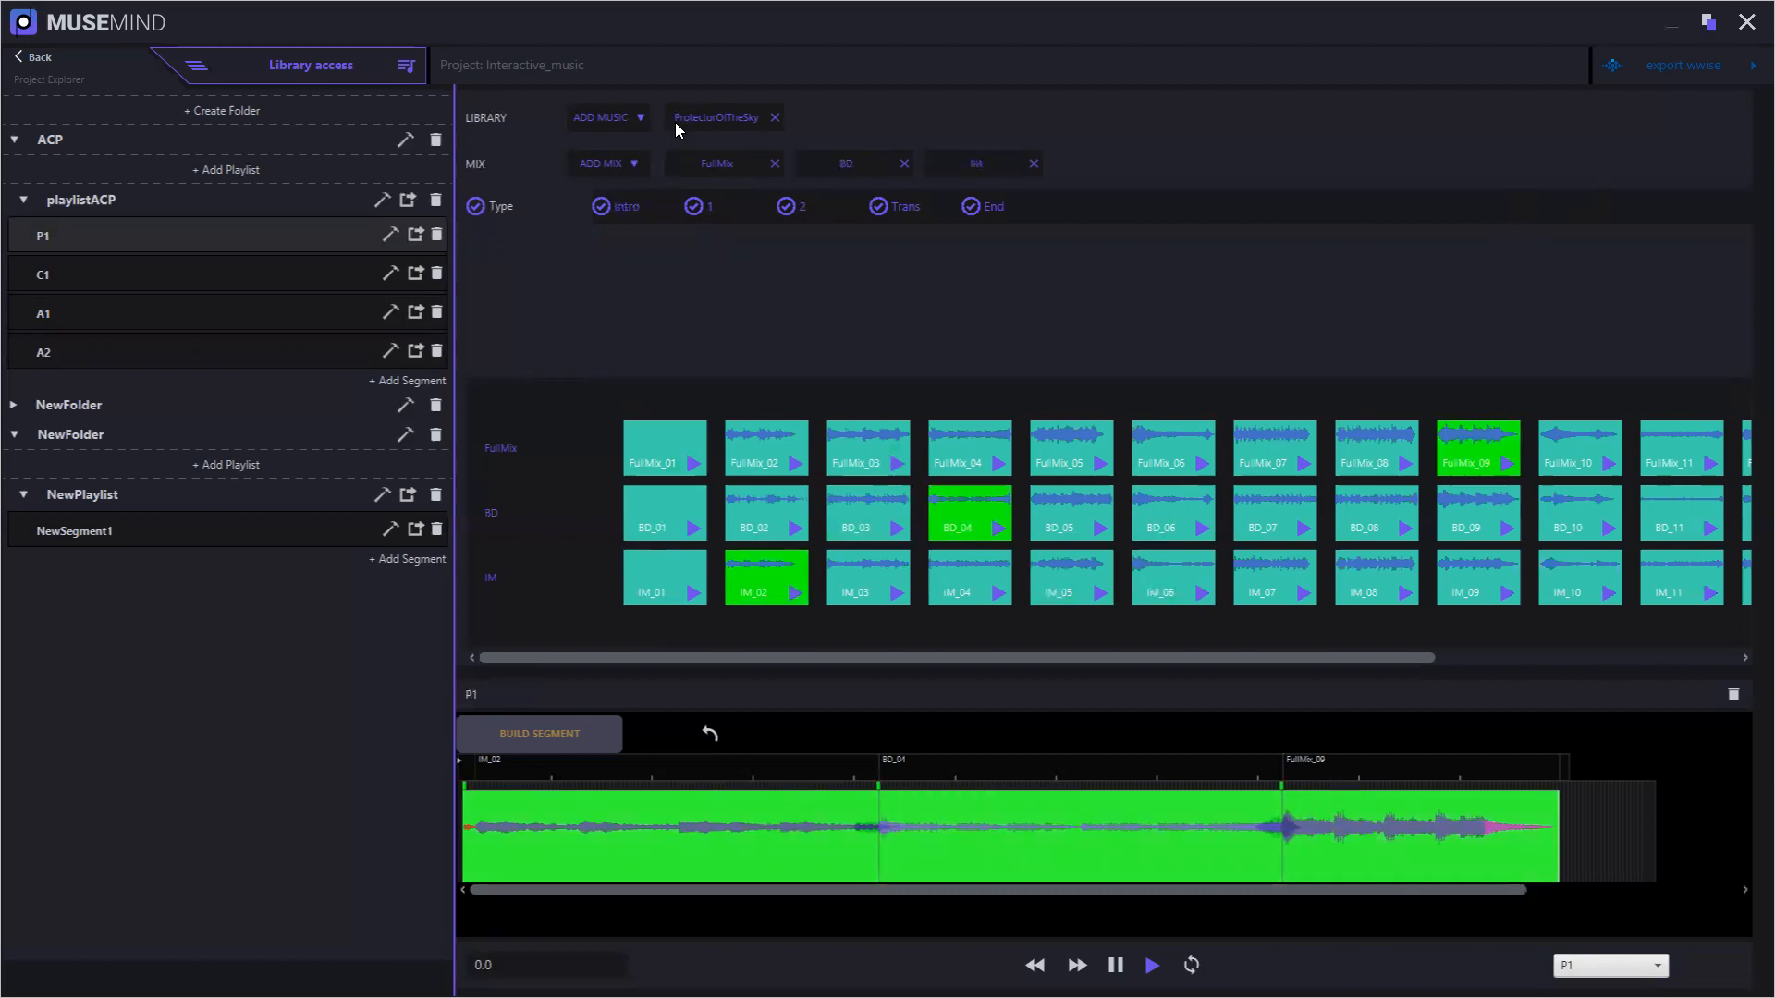
Check which library music can be added to segment P1, and play the segment
click(638, 118)
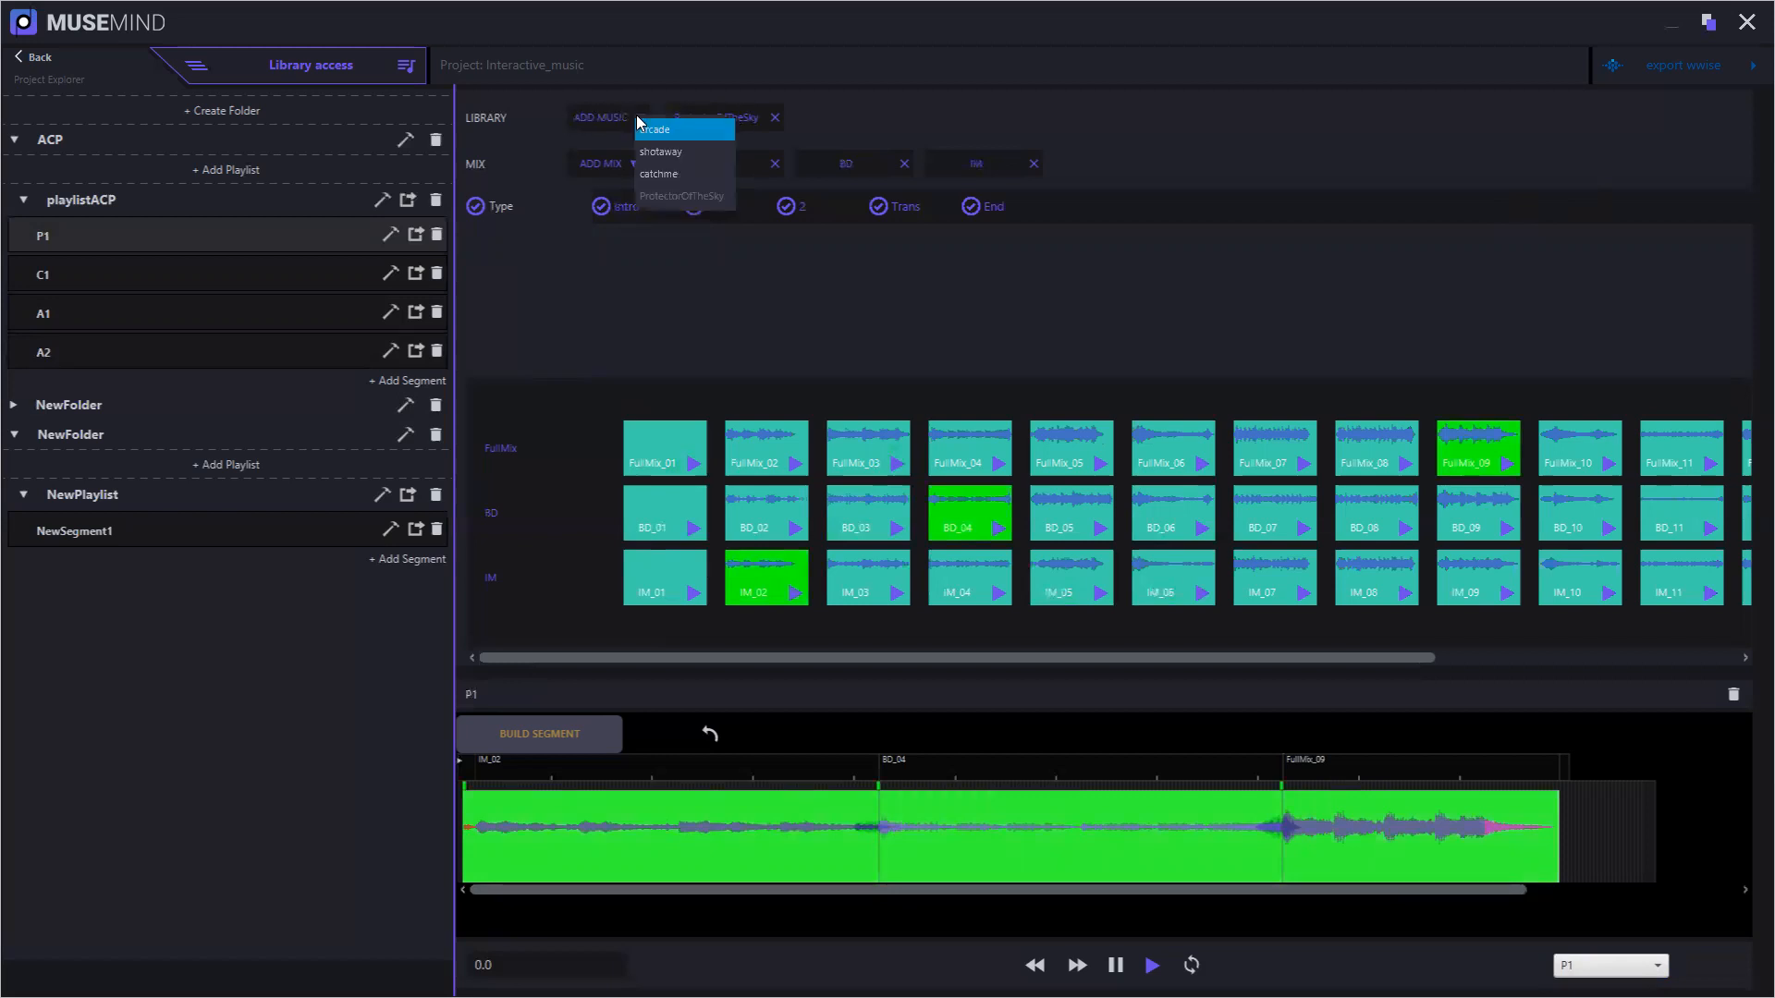
click(660, 88)
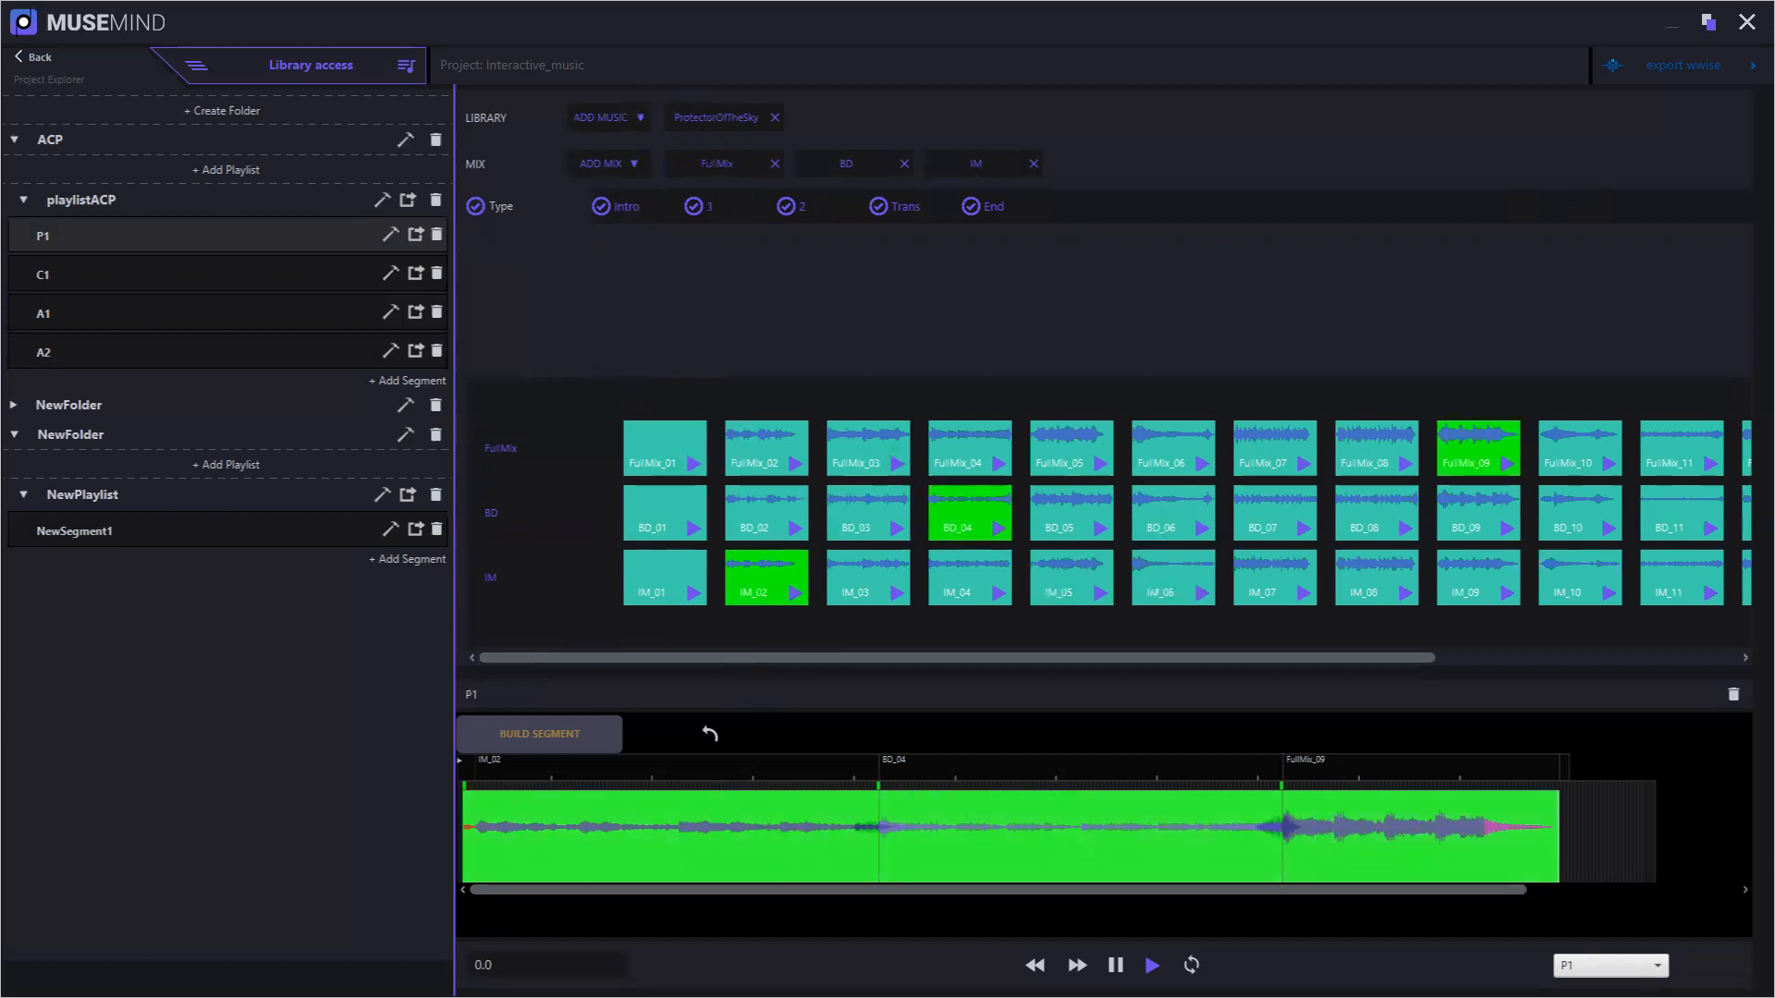
key(space)
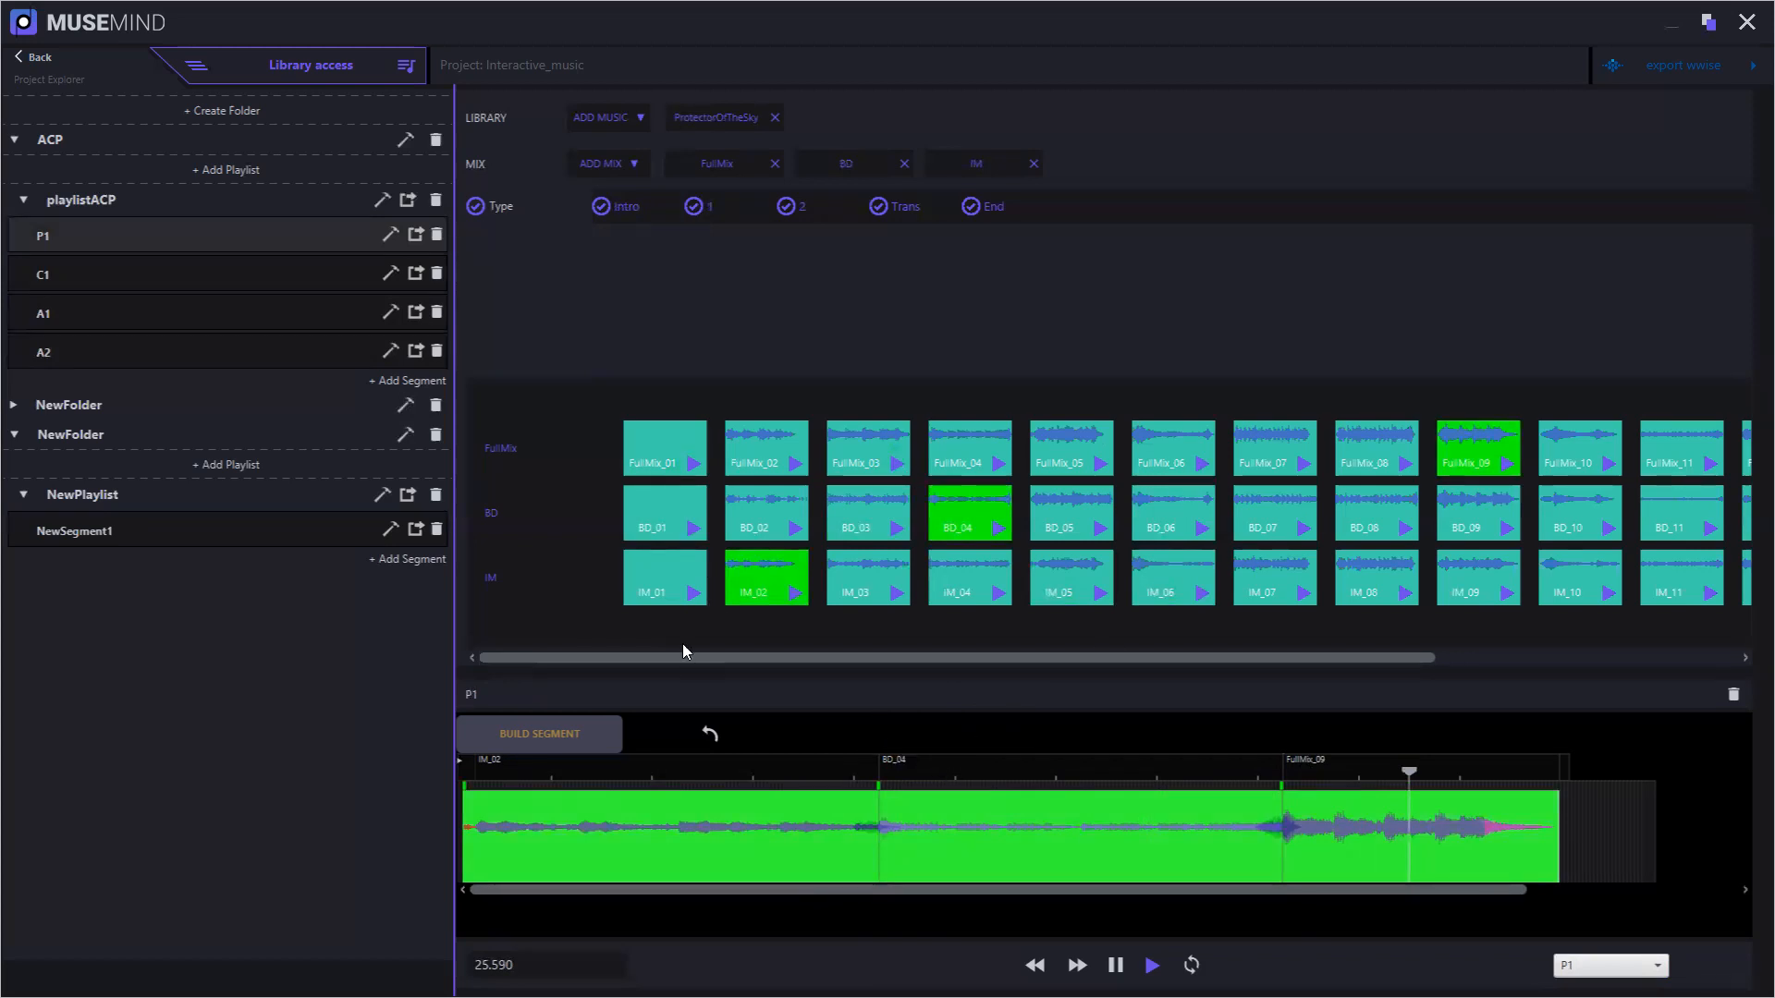
Deselect and reselect P1's three timeline blocks to identify their matching source blocks
click(820, 828)
click(1029, 838)
click(1383, 817)
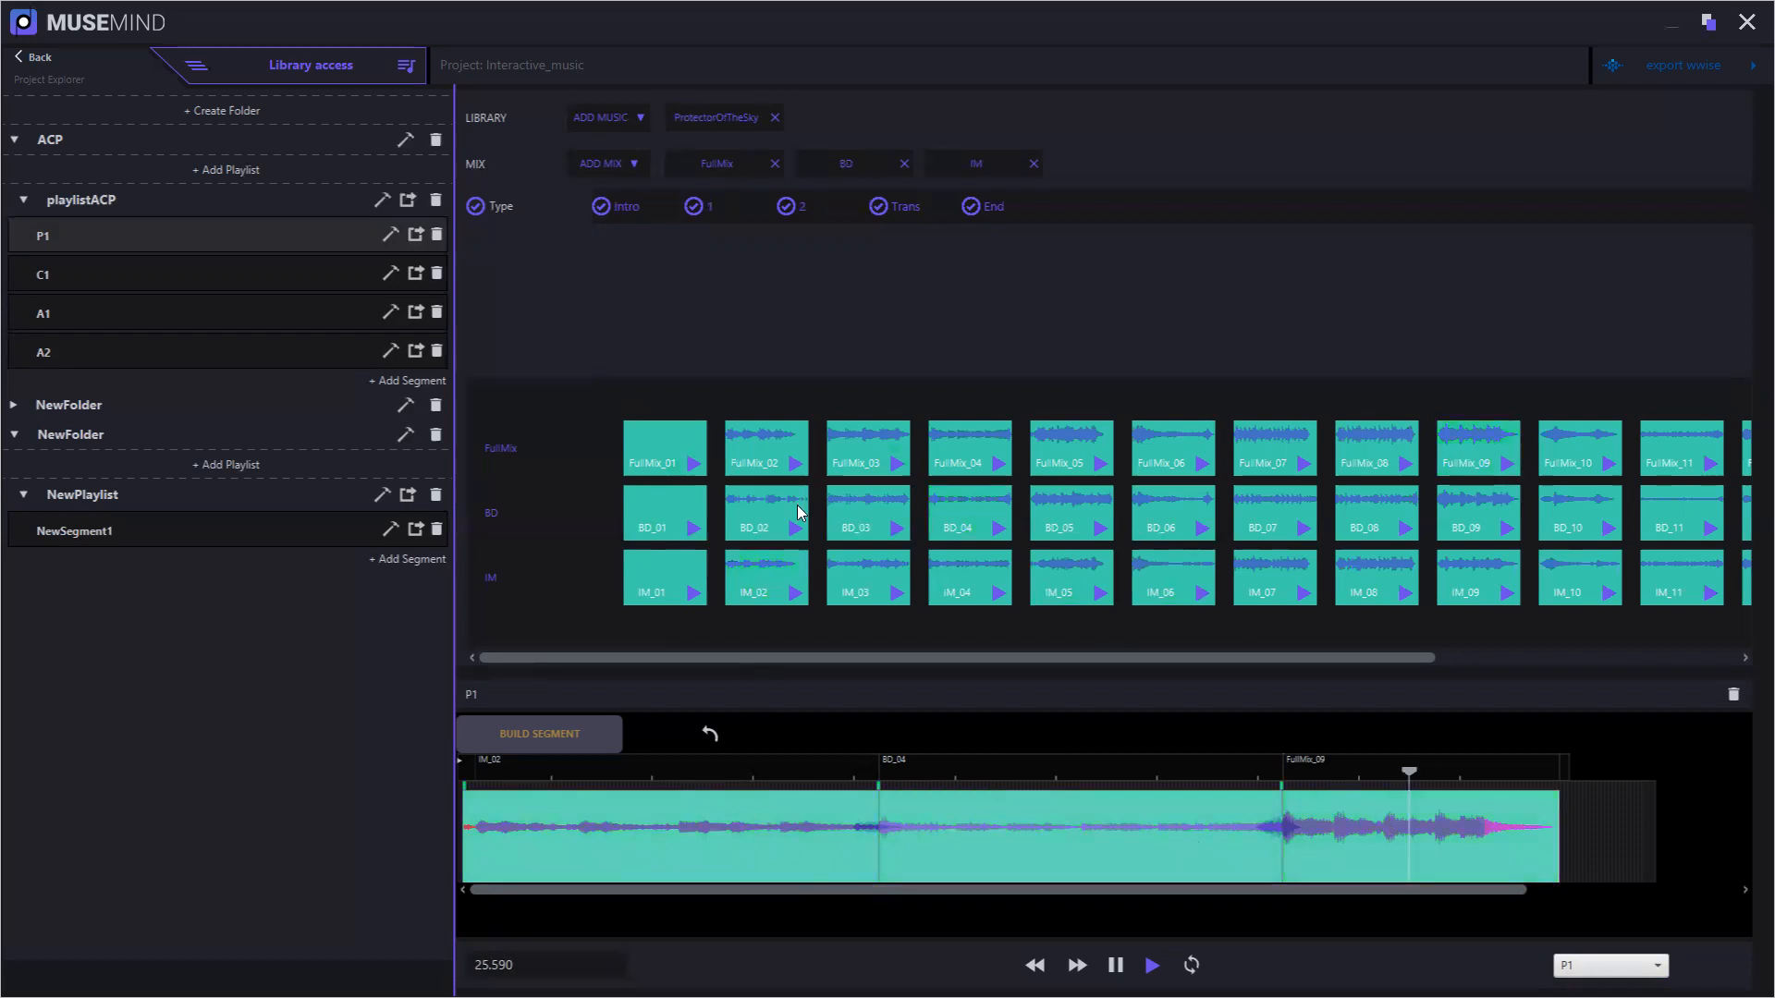
click(714, 845)
click(1062, 844)
click(1383, 838)
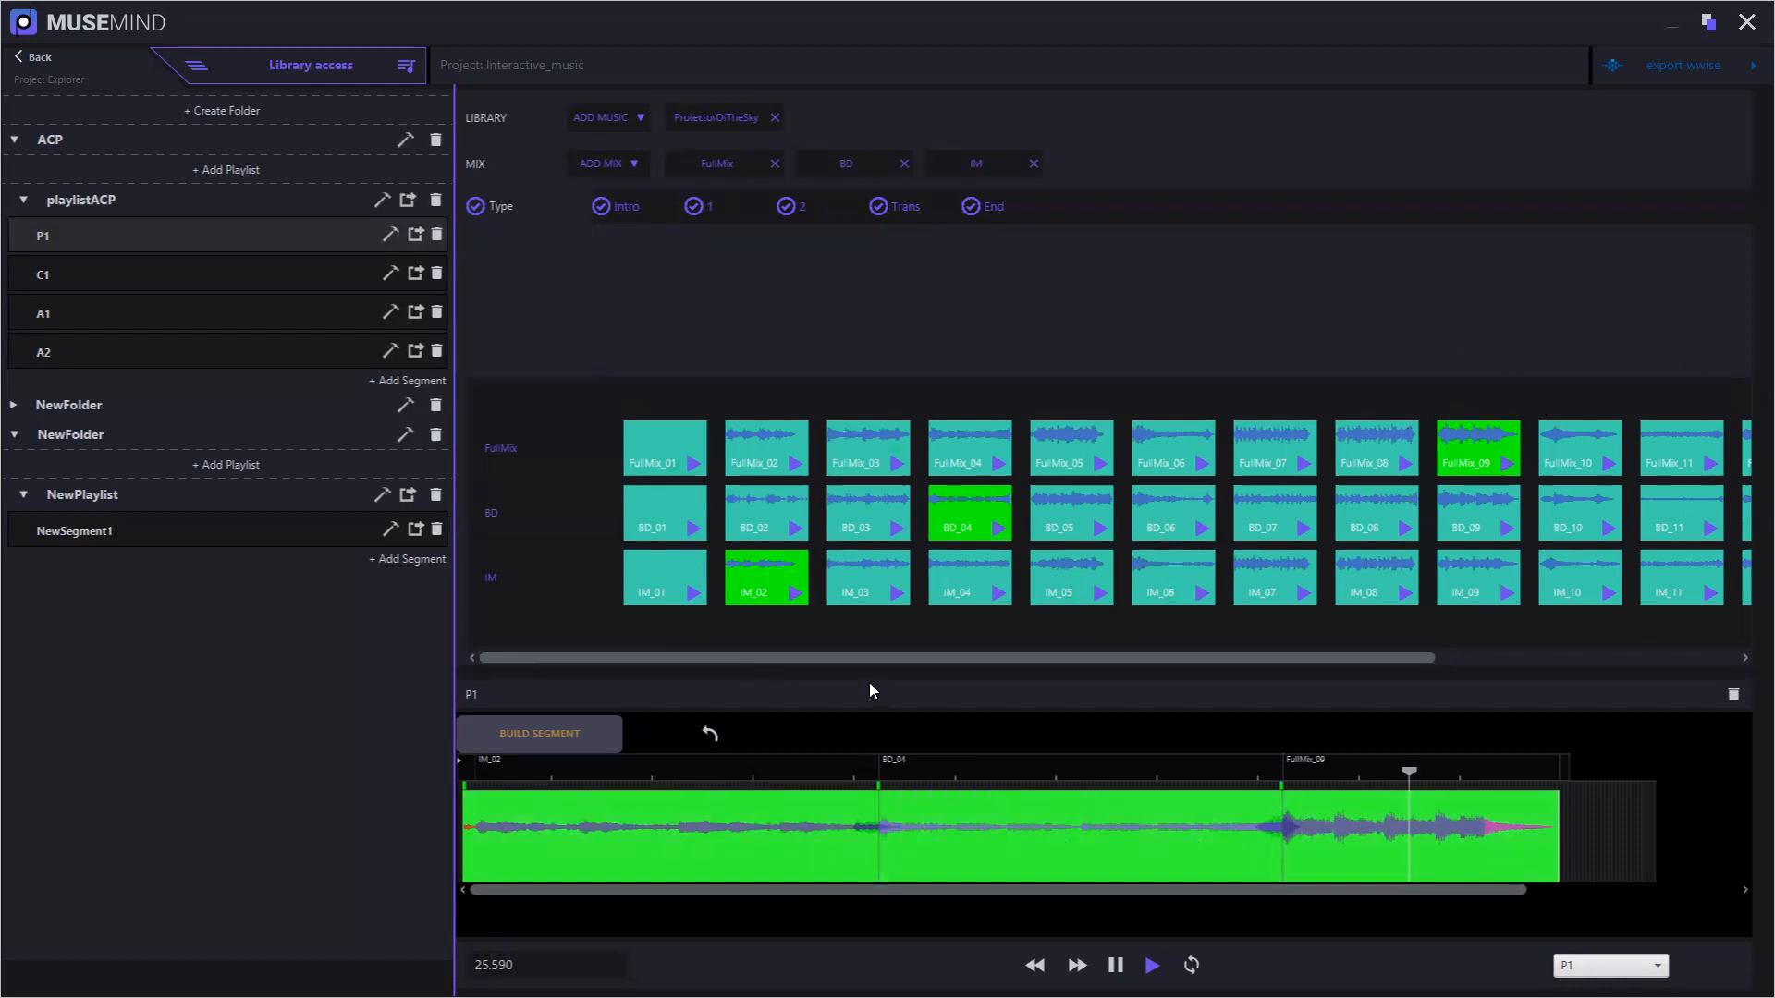
Open segment C1 of playlistACP and play it
drag(993, 658, 645, 660)
click(147, 272)
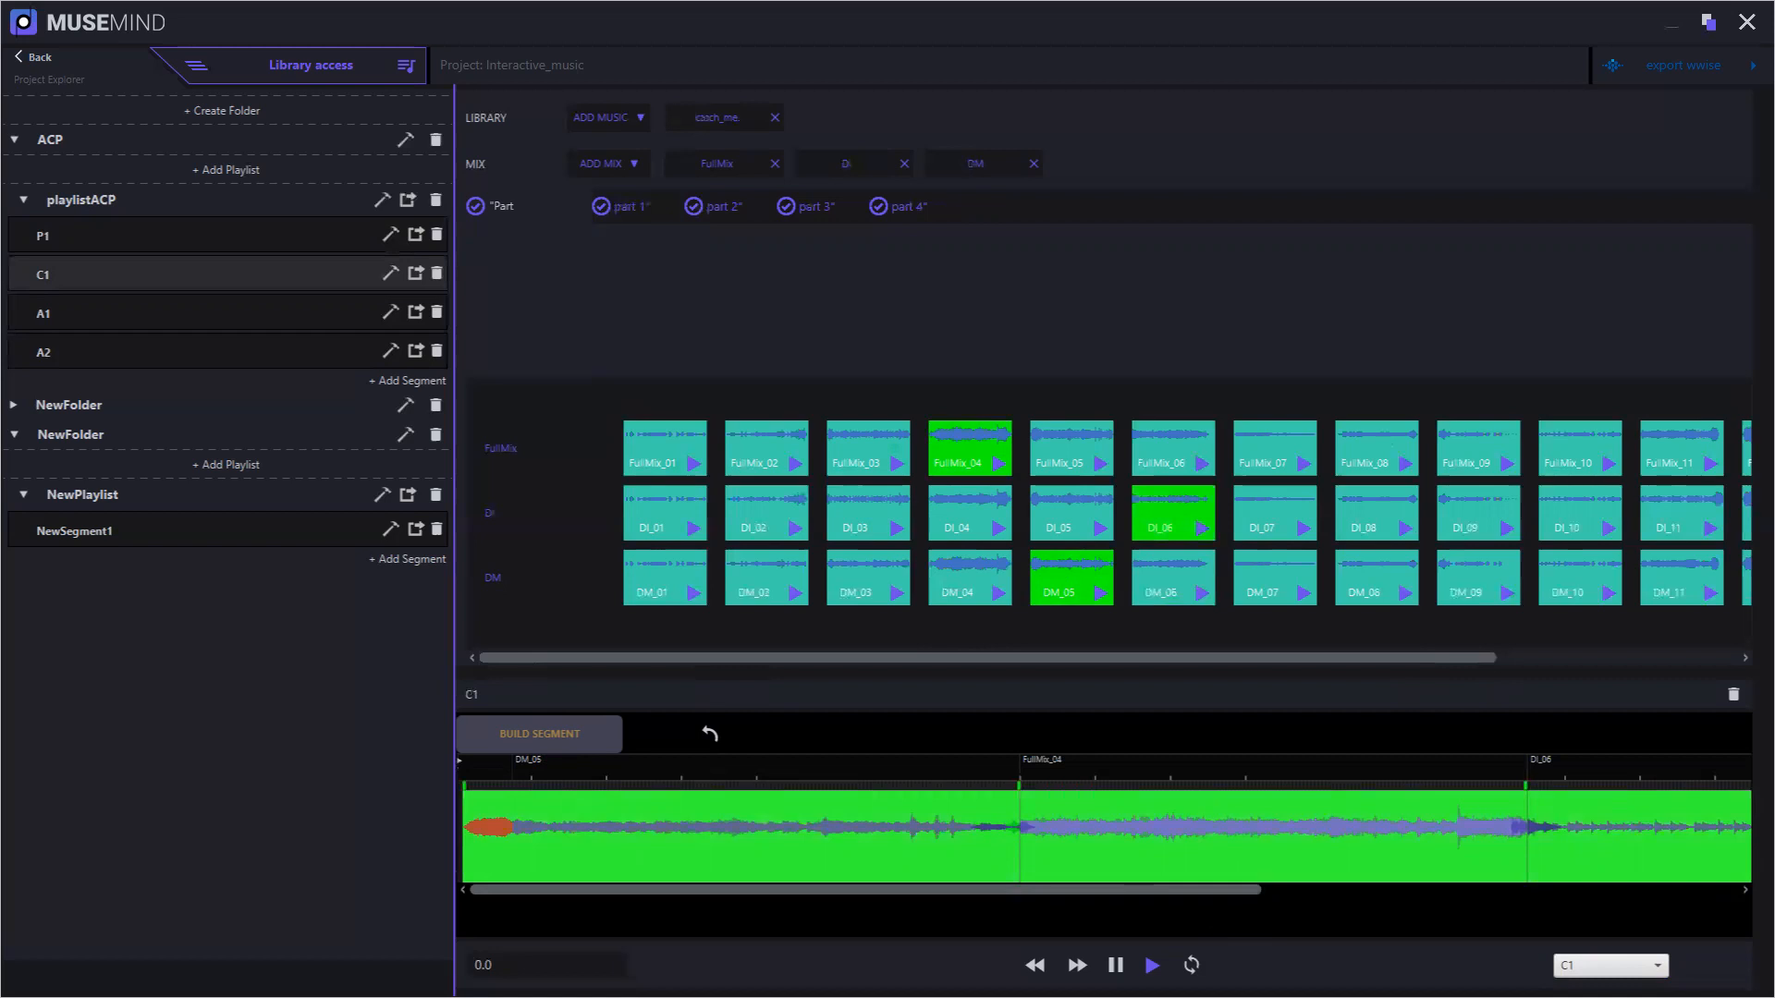
click(1151, 965)
Export playlistACP with both mix and stems for all its segments to D:\TEST_INTERACTIVE
click(408, 201)
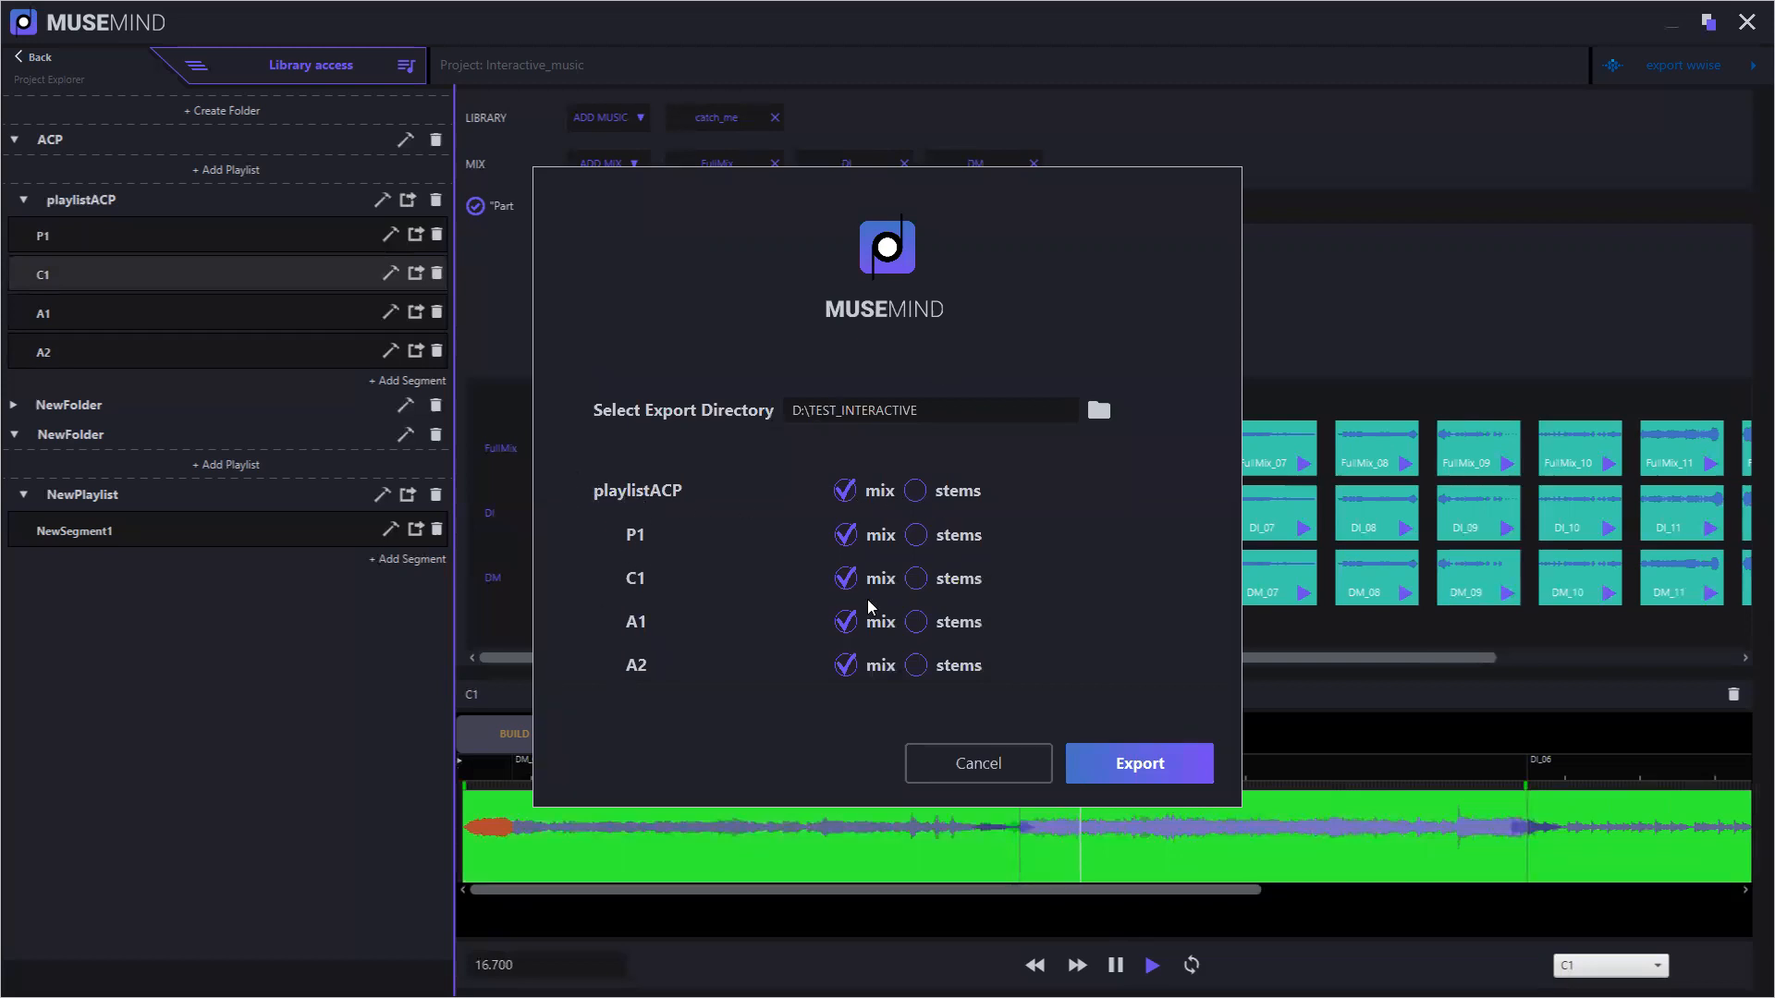
click(915, 491)
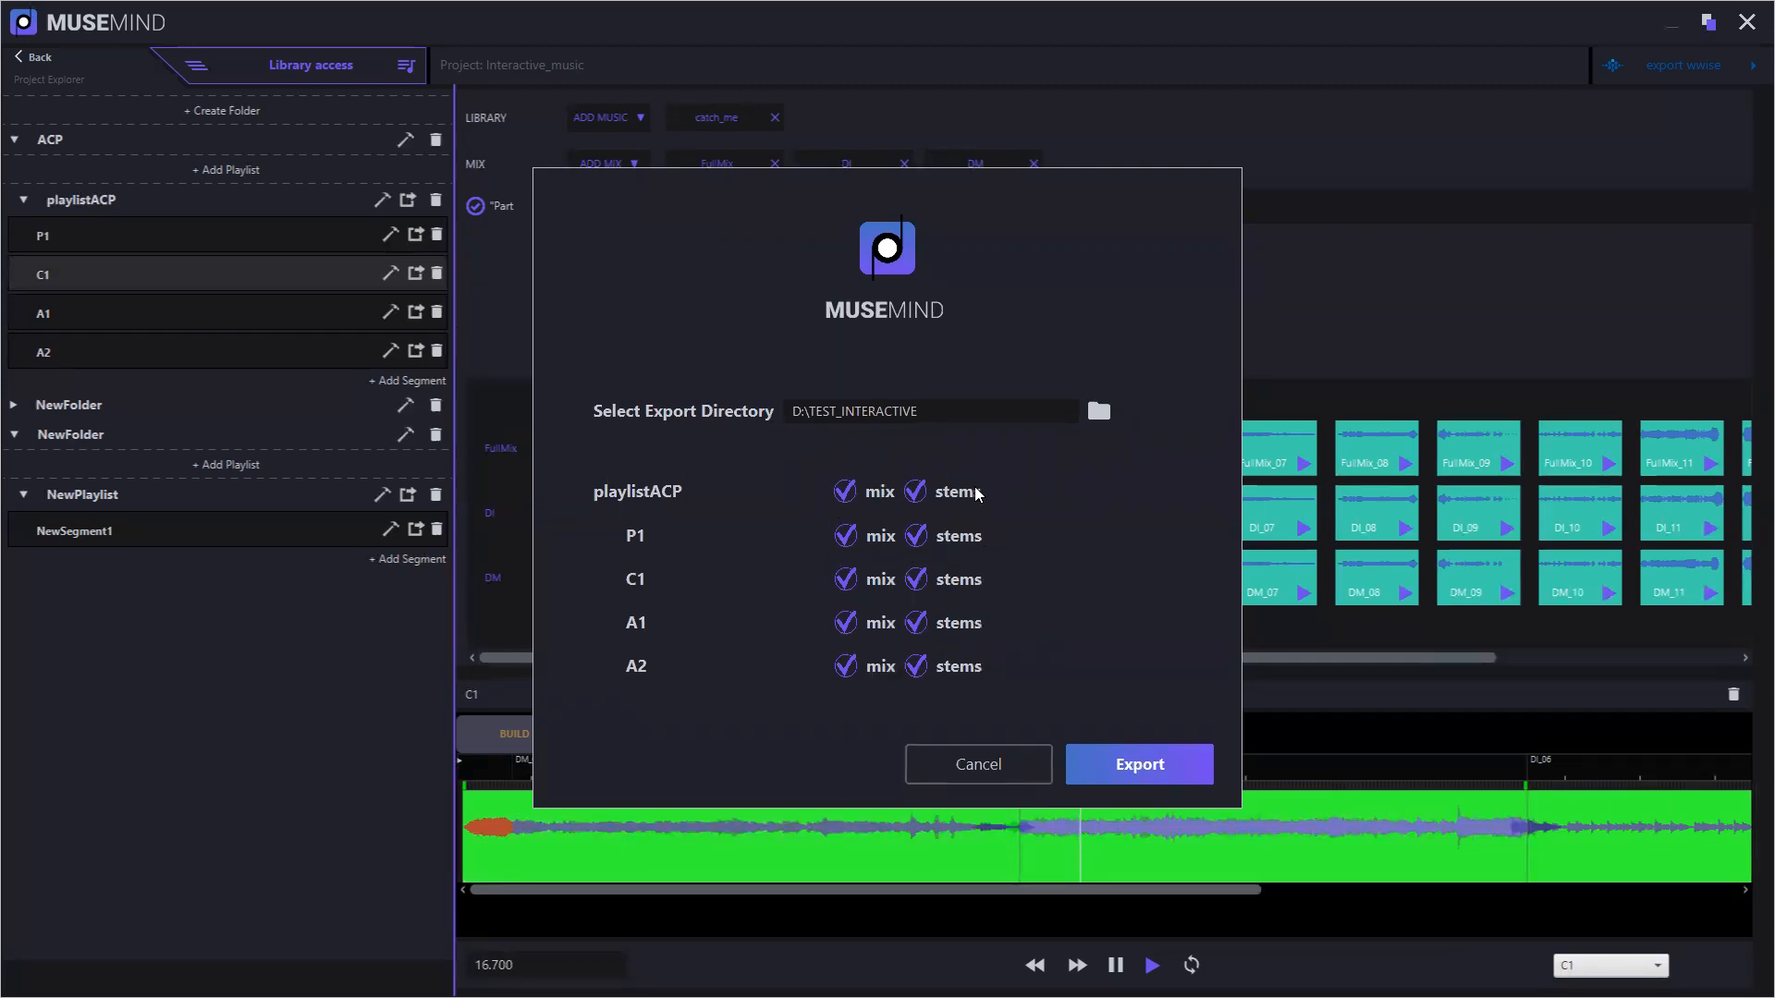
click(1124, 771)
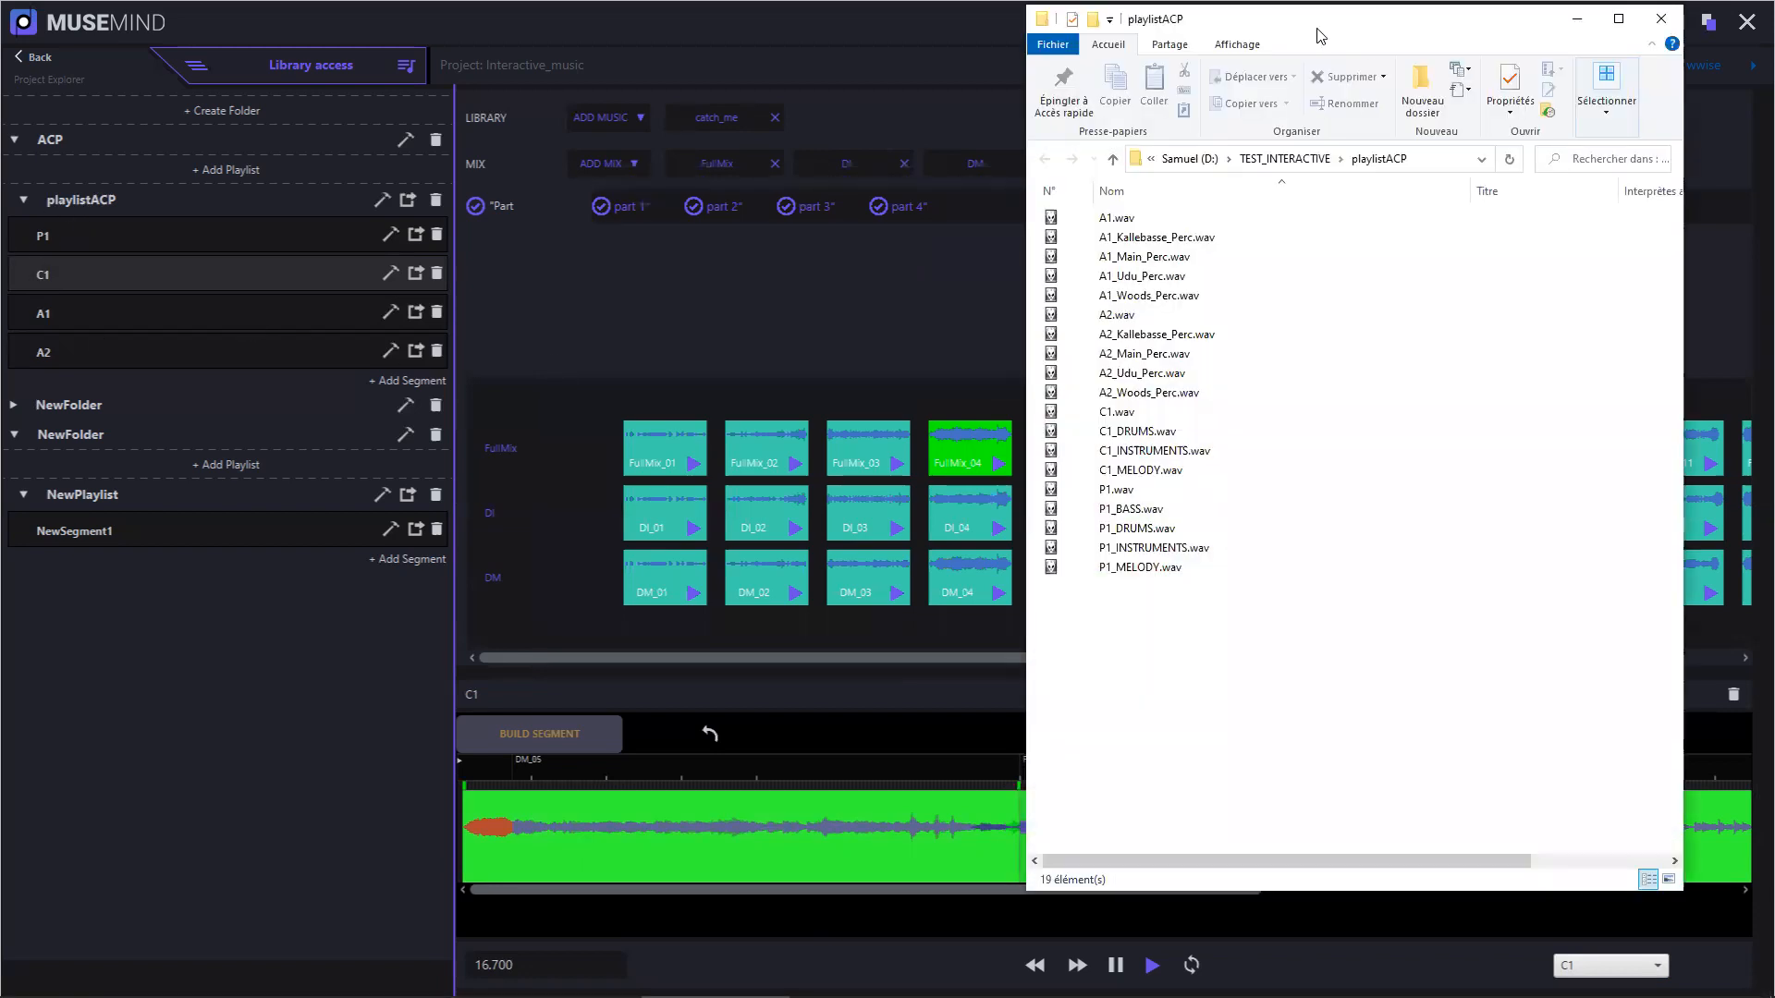
Check the exported mix and stem WAV files in the playlistACP folder and close it
drag(1319, 35, 919, 47)
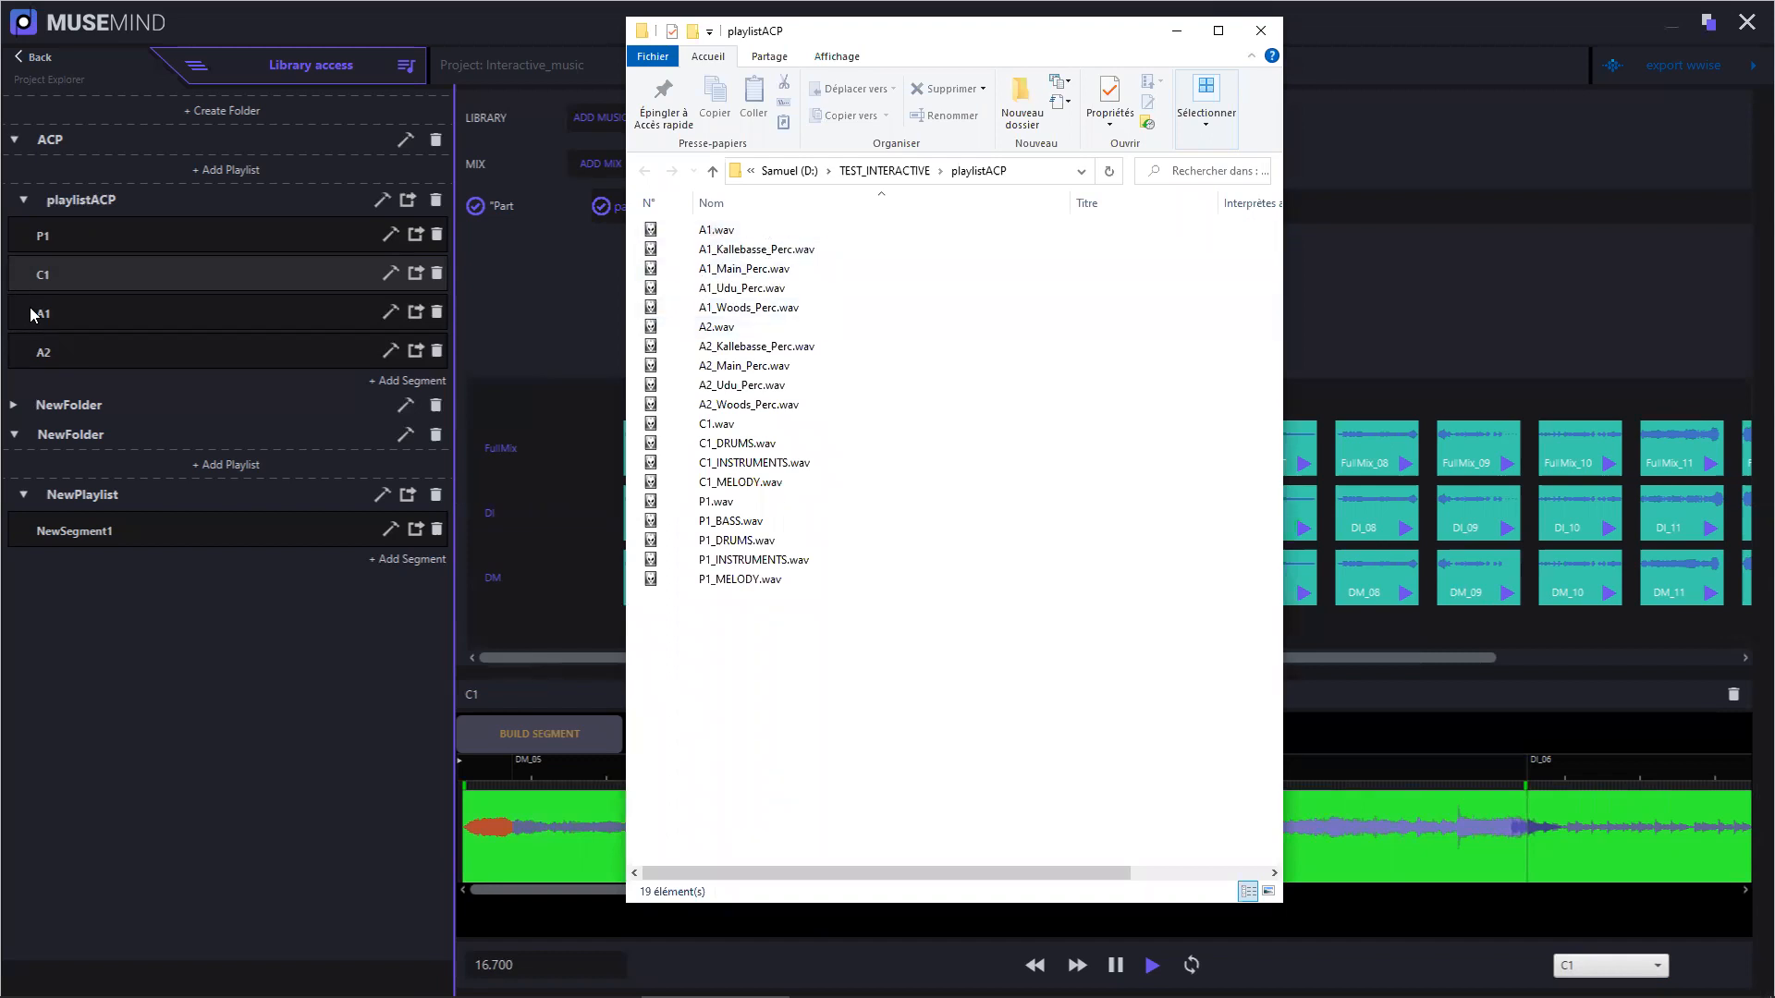
click(719, 232)
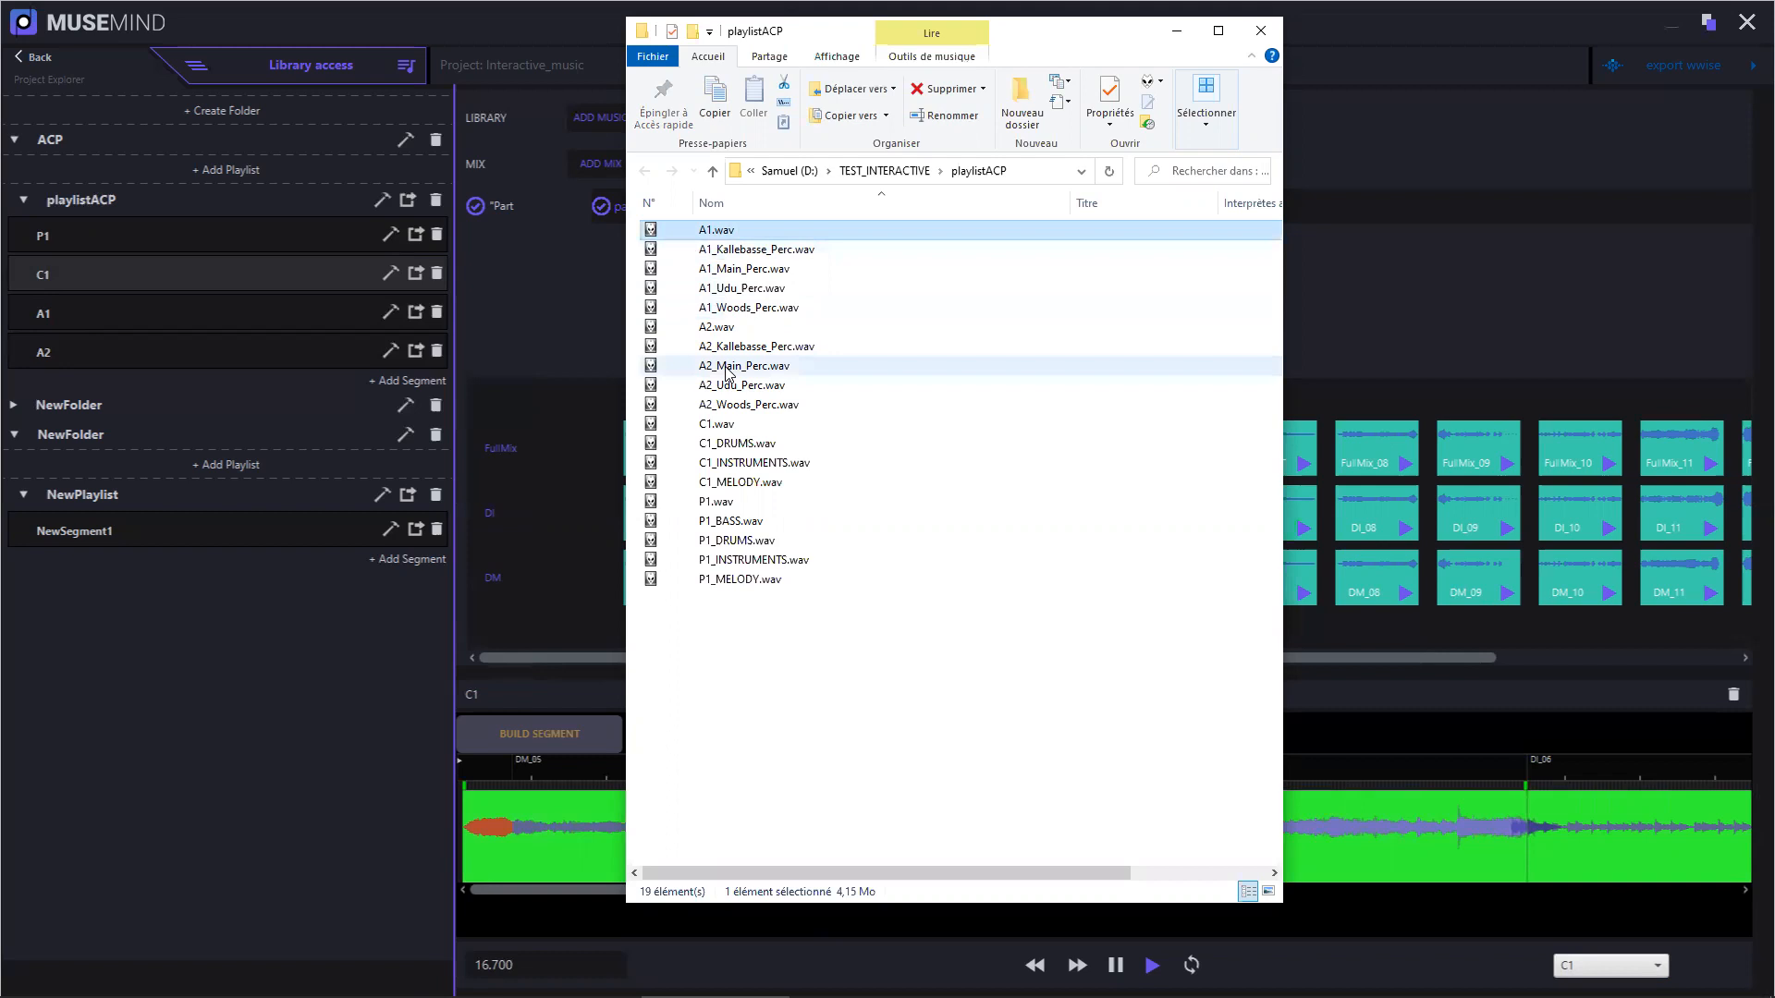
click(1260, 30)
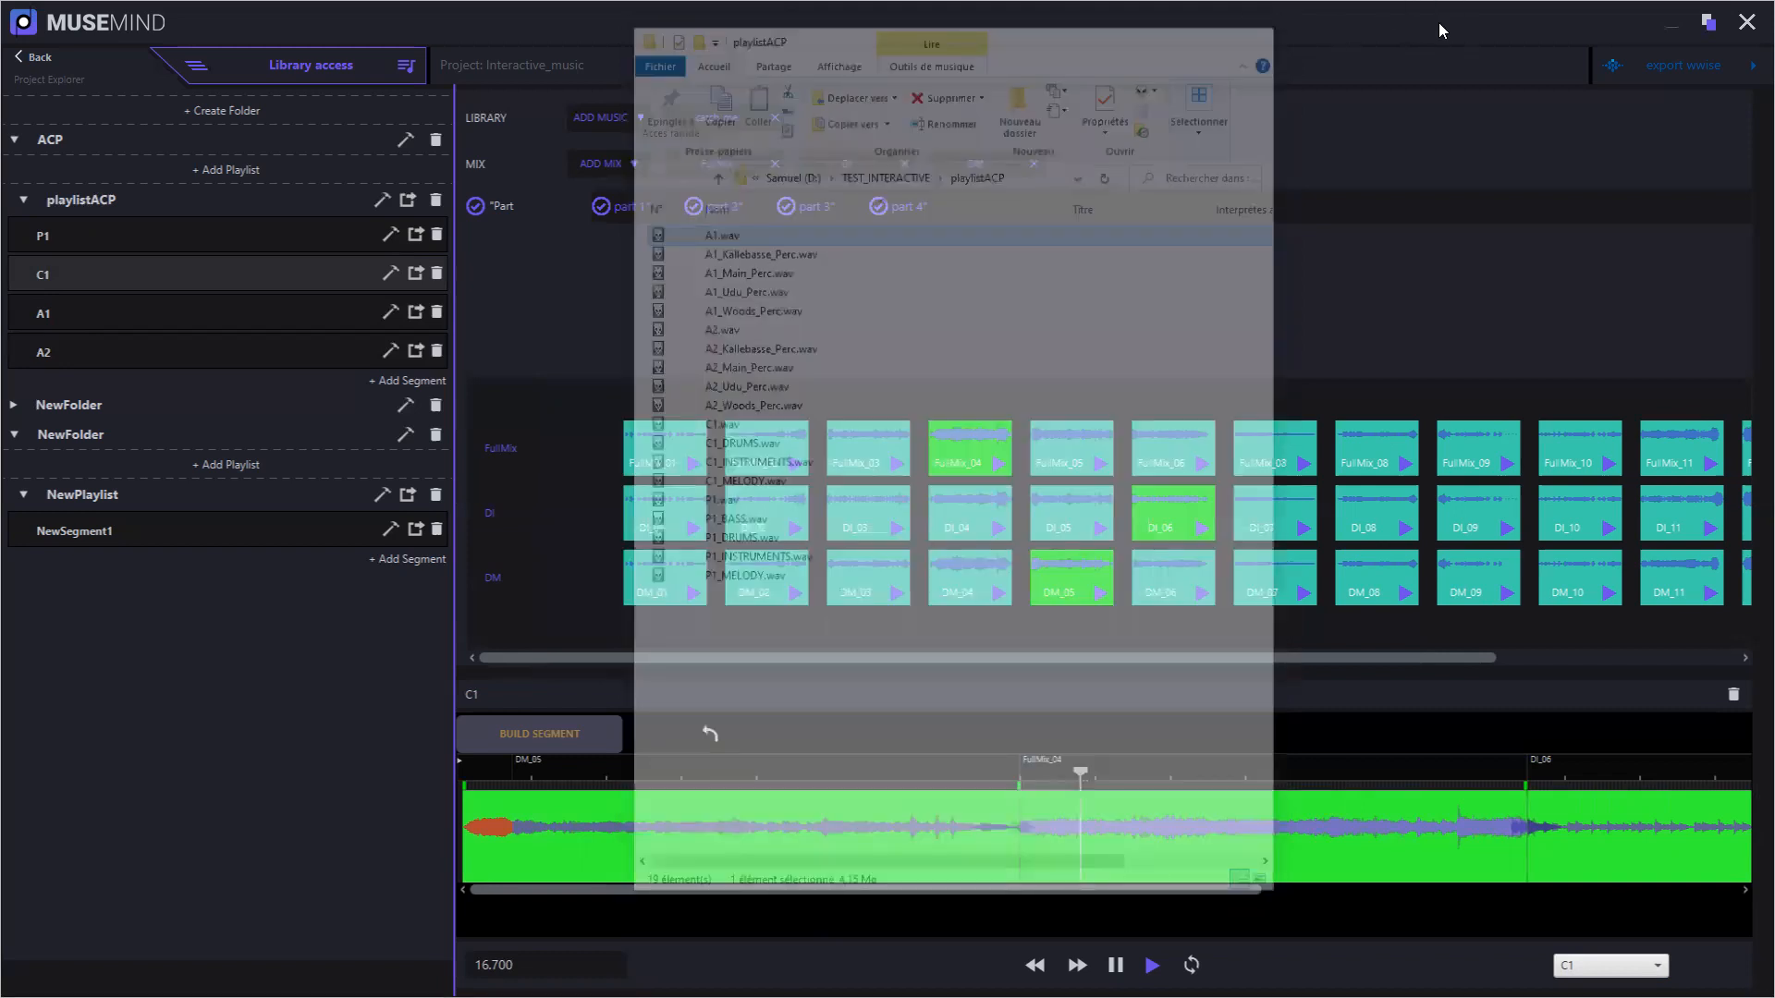
Open the Wwise export setup, include the NewFolder holding NewPlaylist with NewSegment1's stems, and try to export it together with ACP
click(1670, 66)
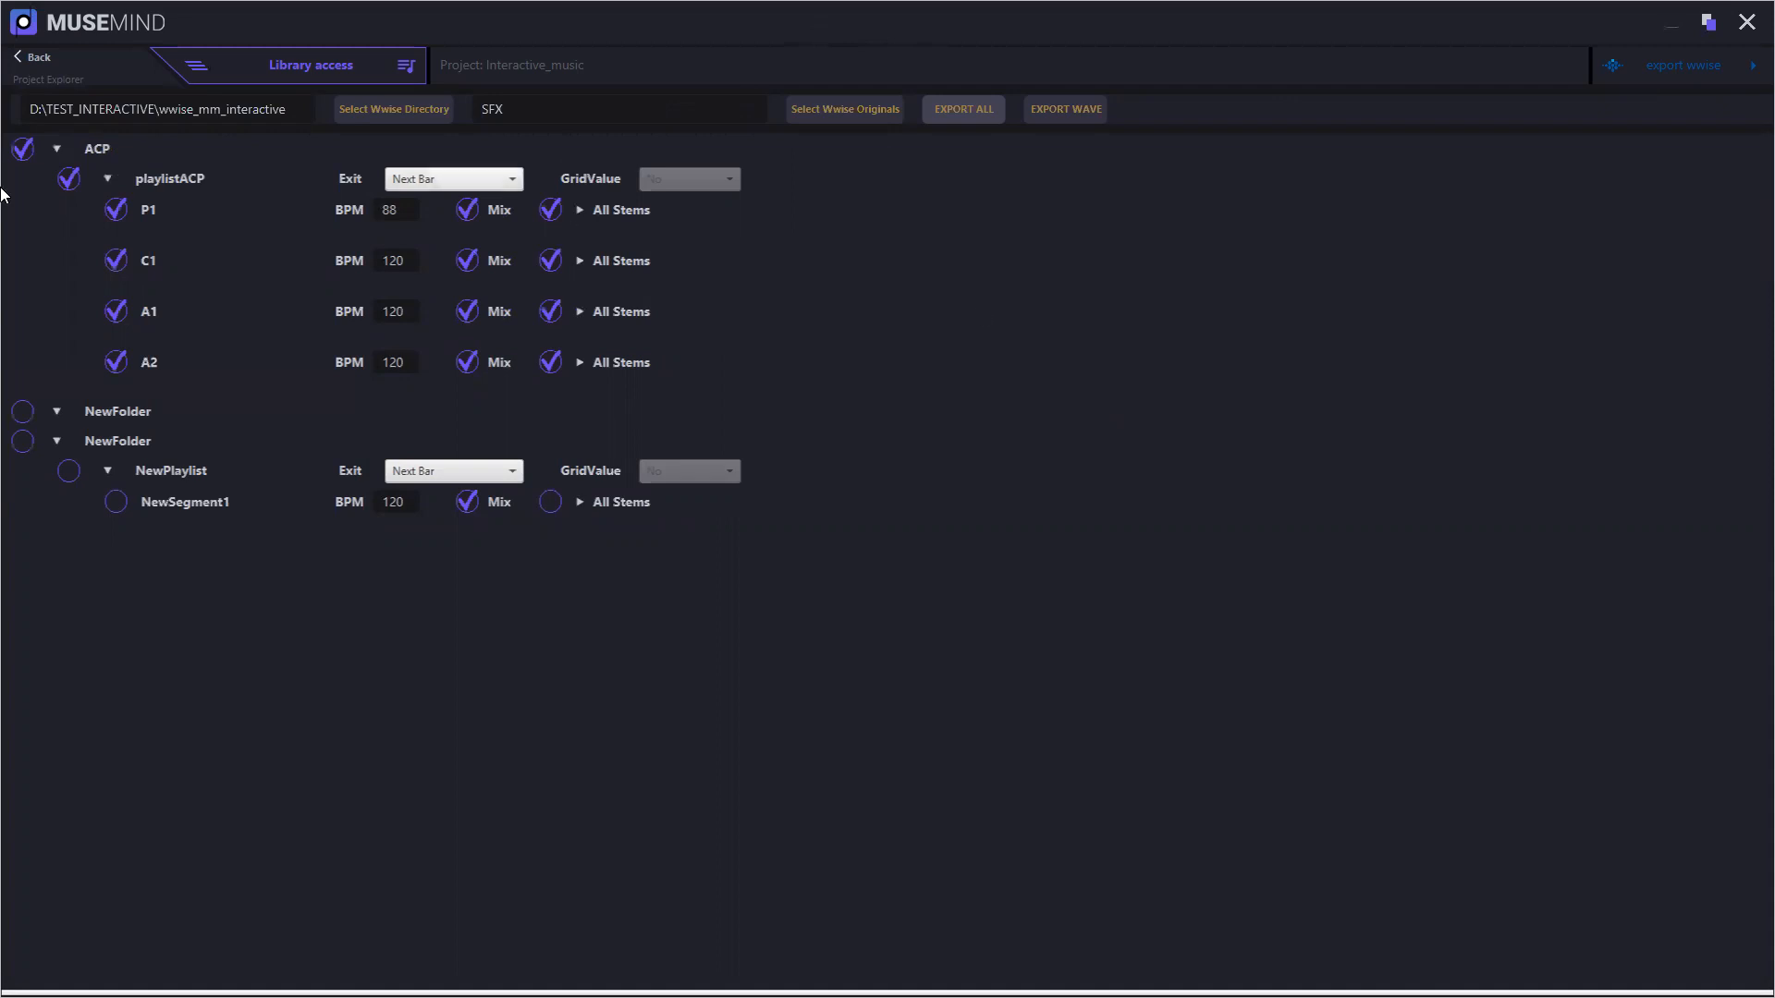
click(1679, 65)
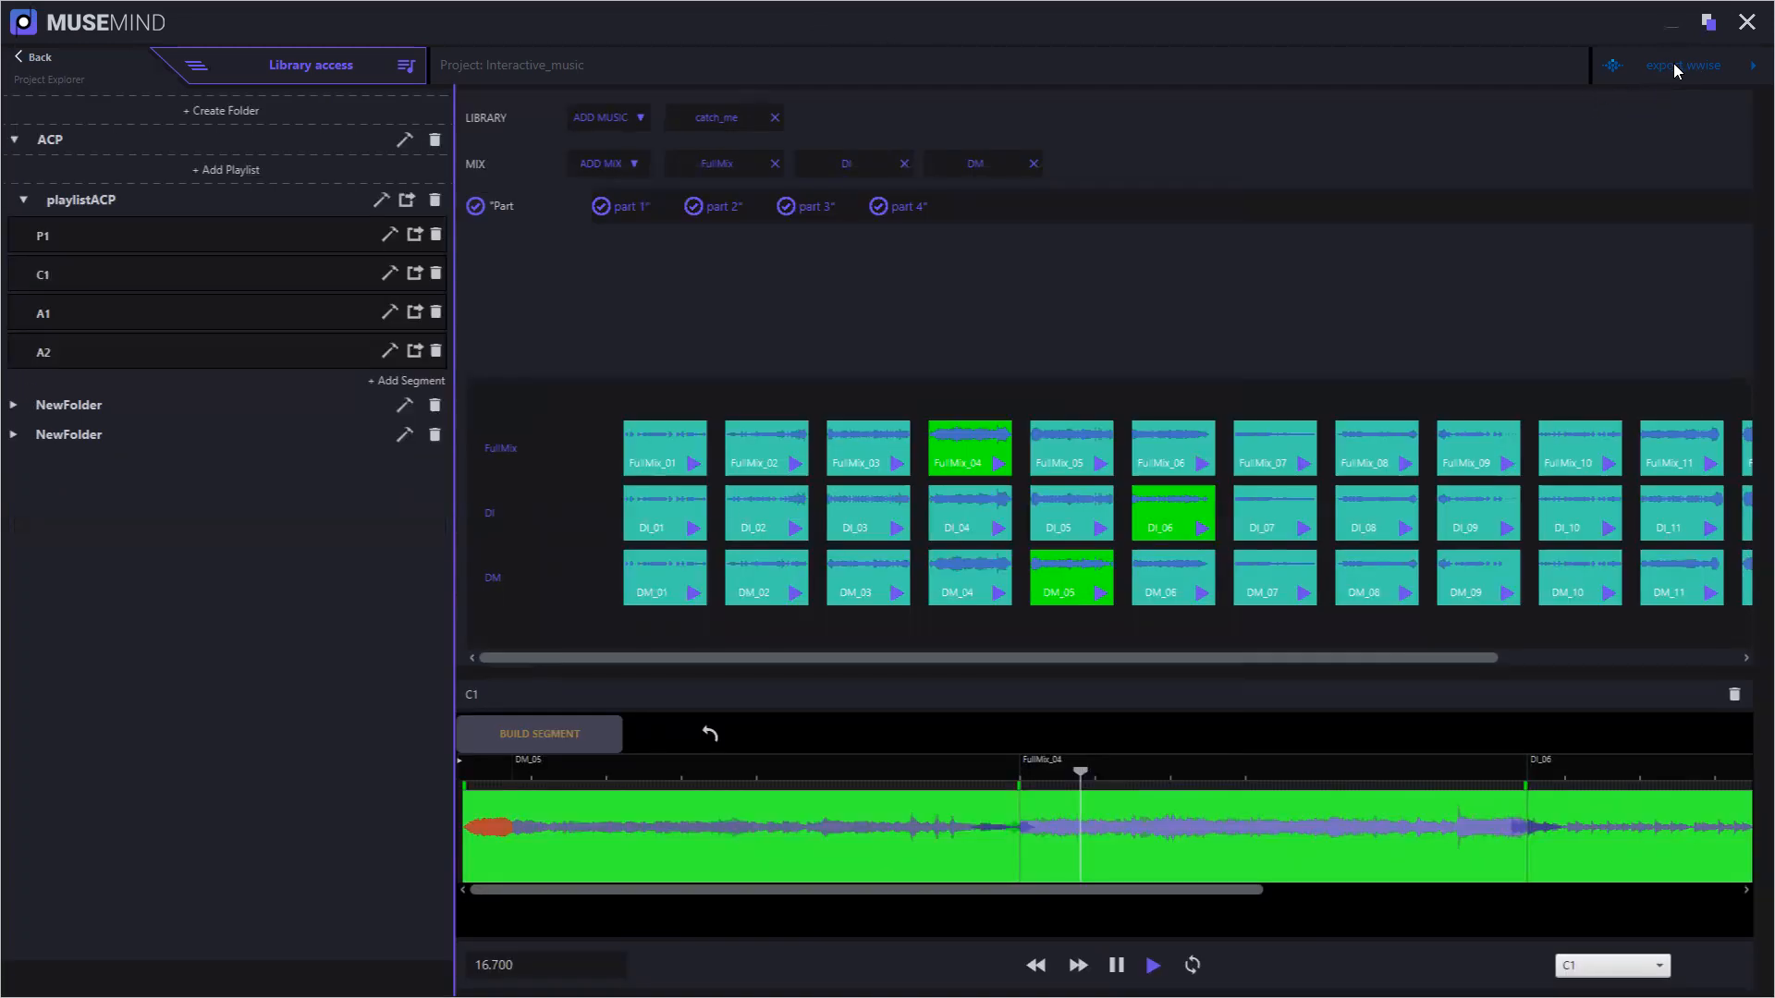
click(1679, 65)
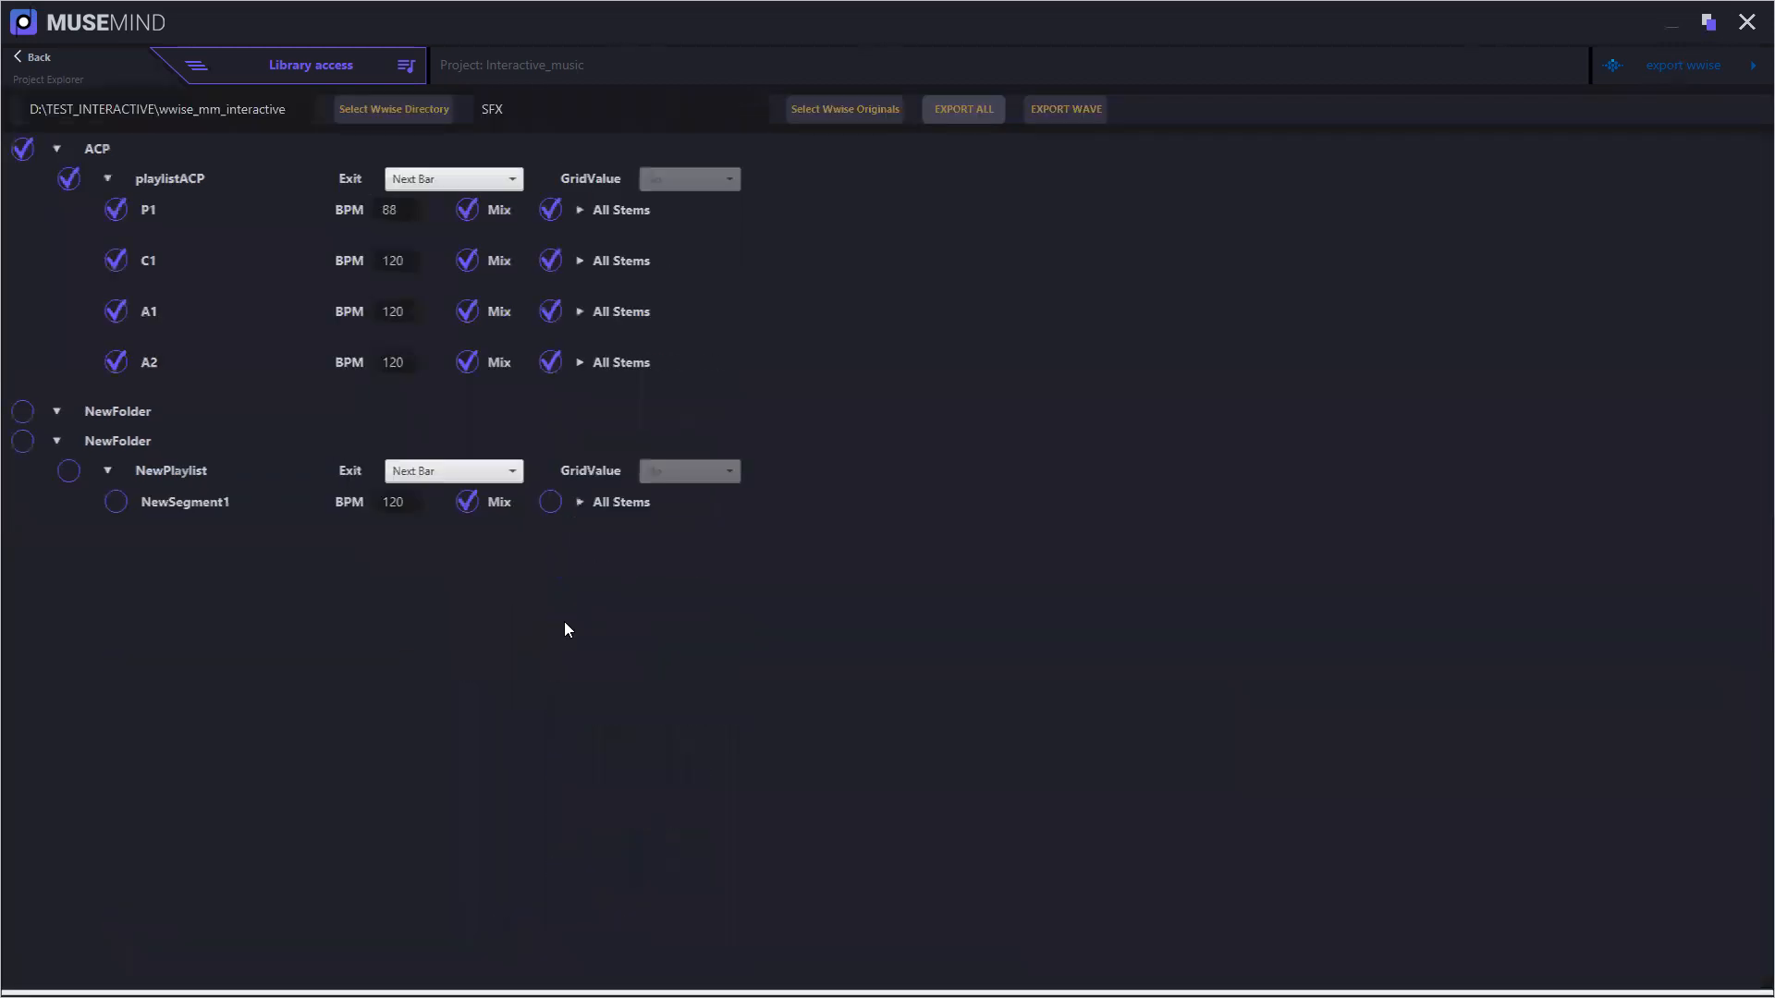
click(23, 443)
click(555, 504)
click(969, 111)
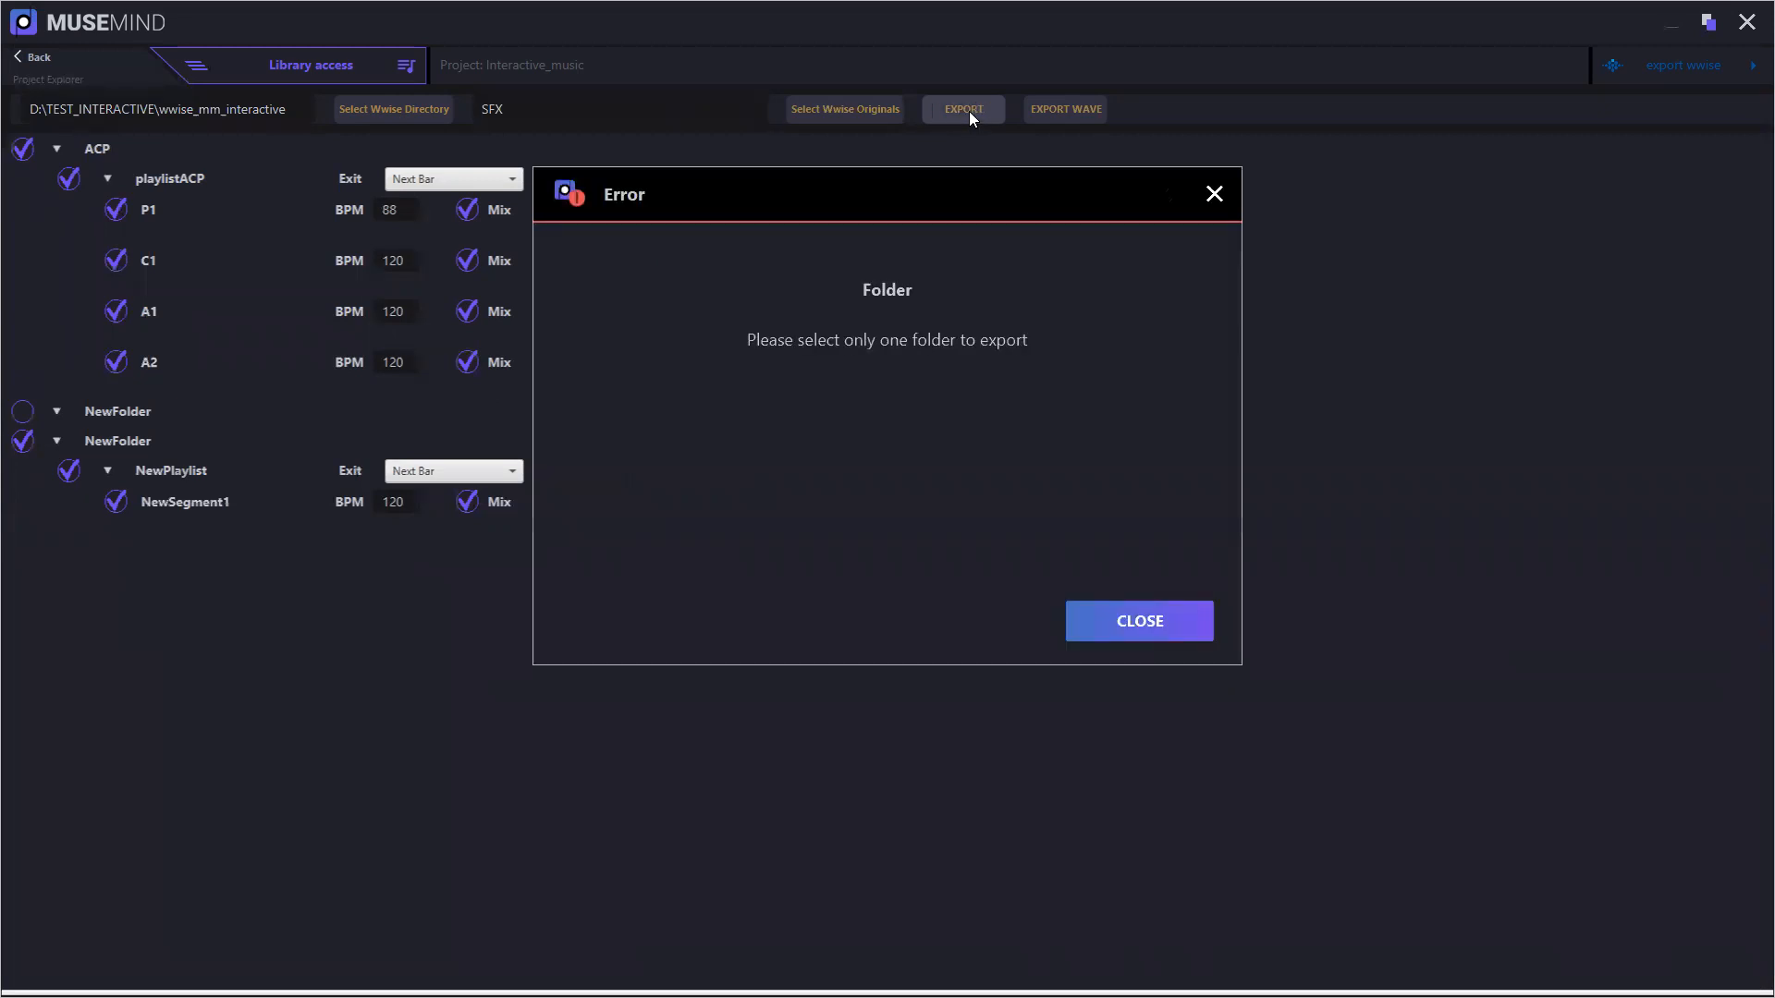
Exclude the ACP folder and export only NewPlaylist to Wwise, accepting the update
click(1163, 621)
click(21, 149)
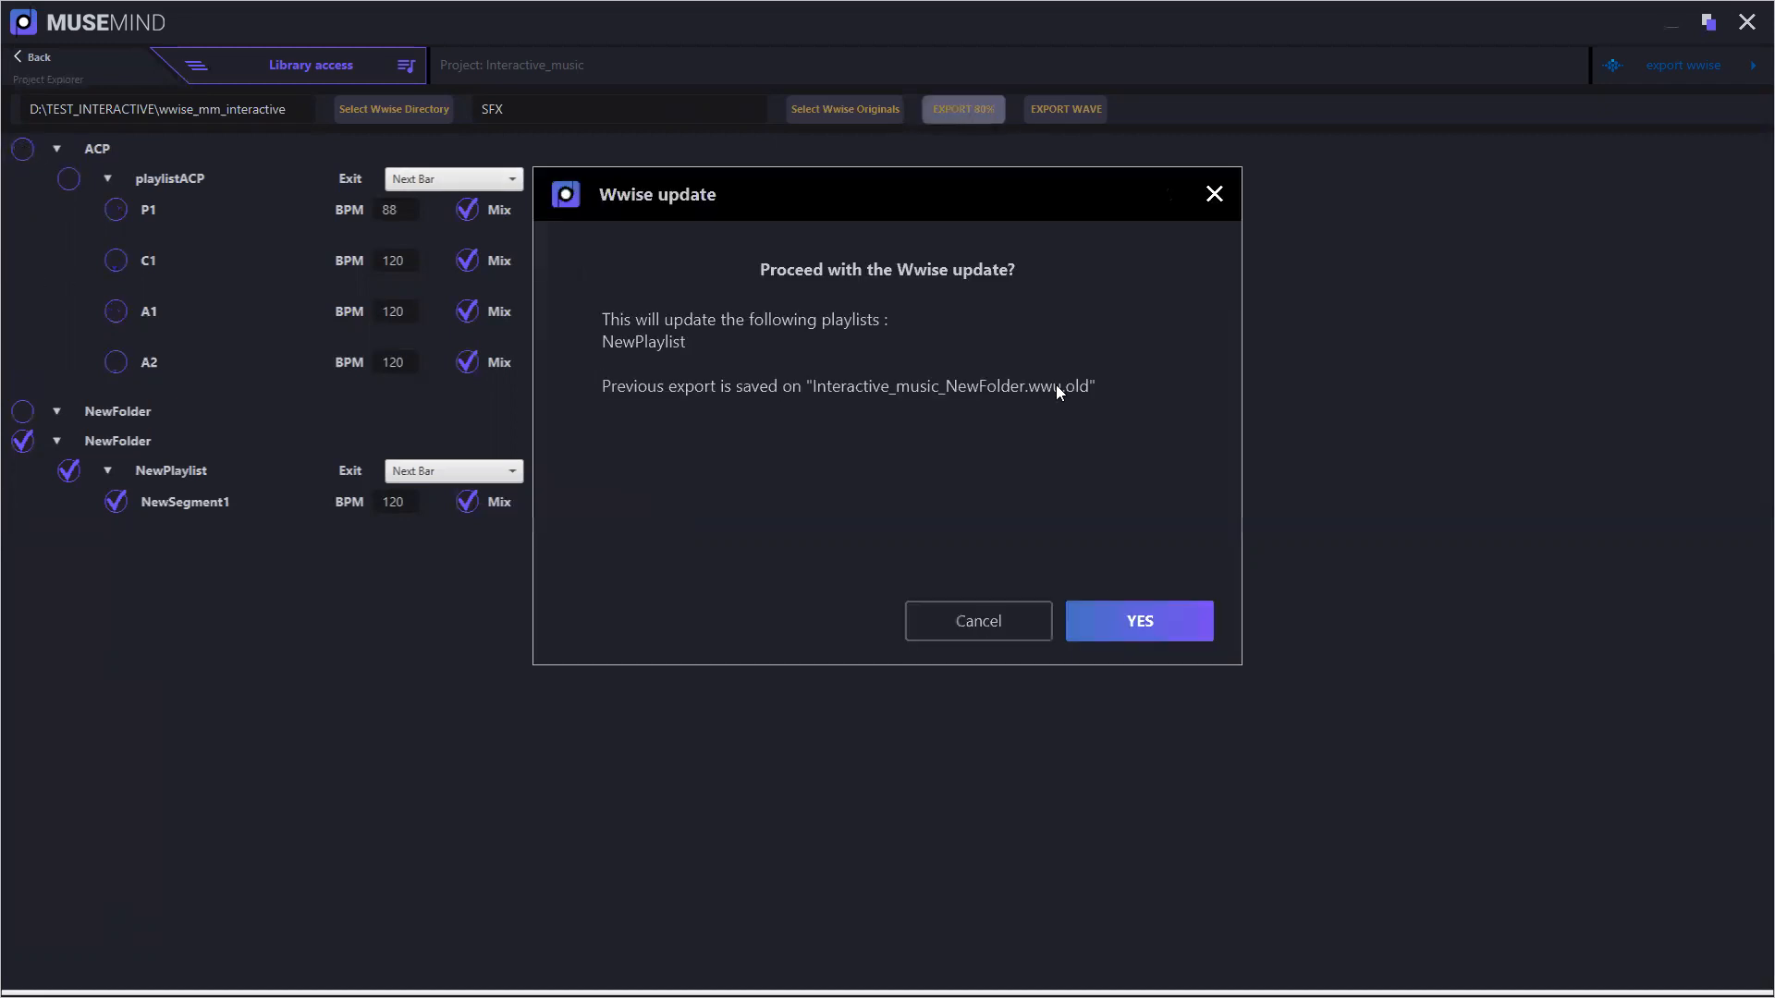
click(1161, 621)
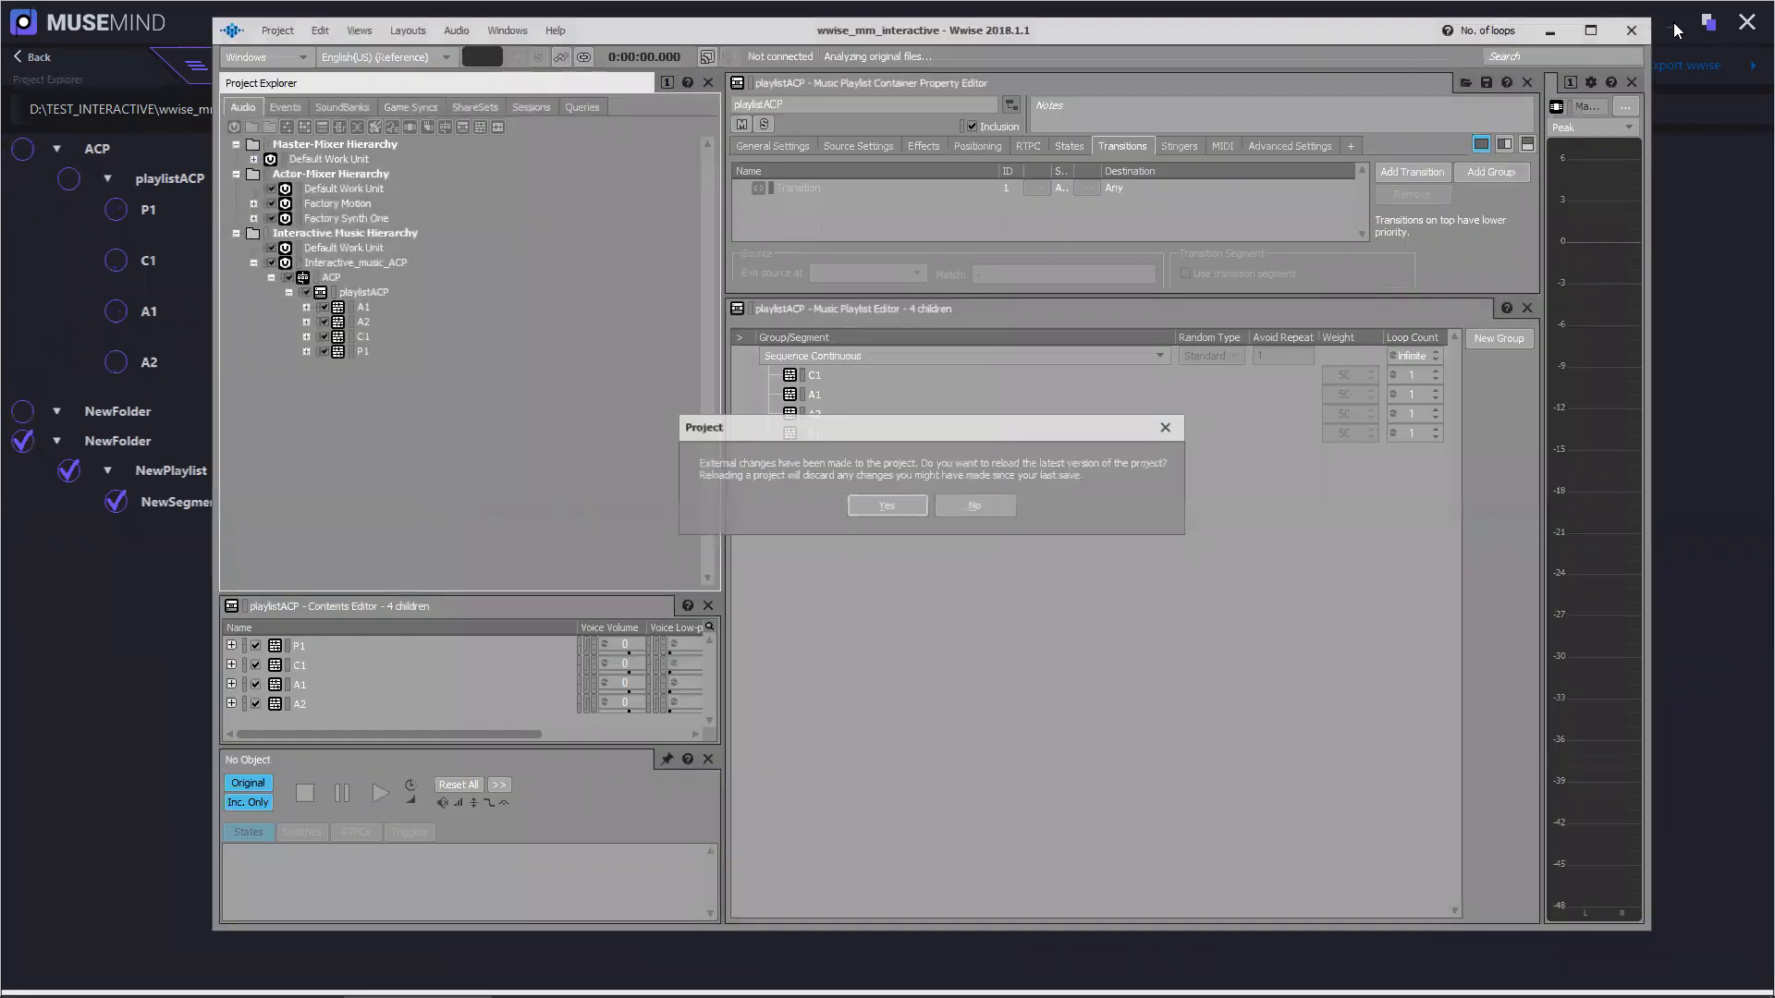
In Wwise, reload the latest version of wwise_mm_interactive and apply the Interactive Music layout
click(886, 508)
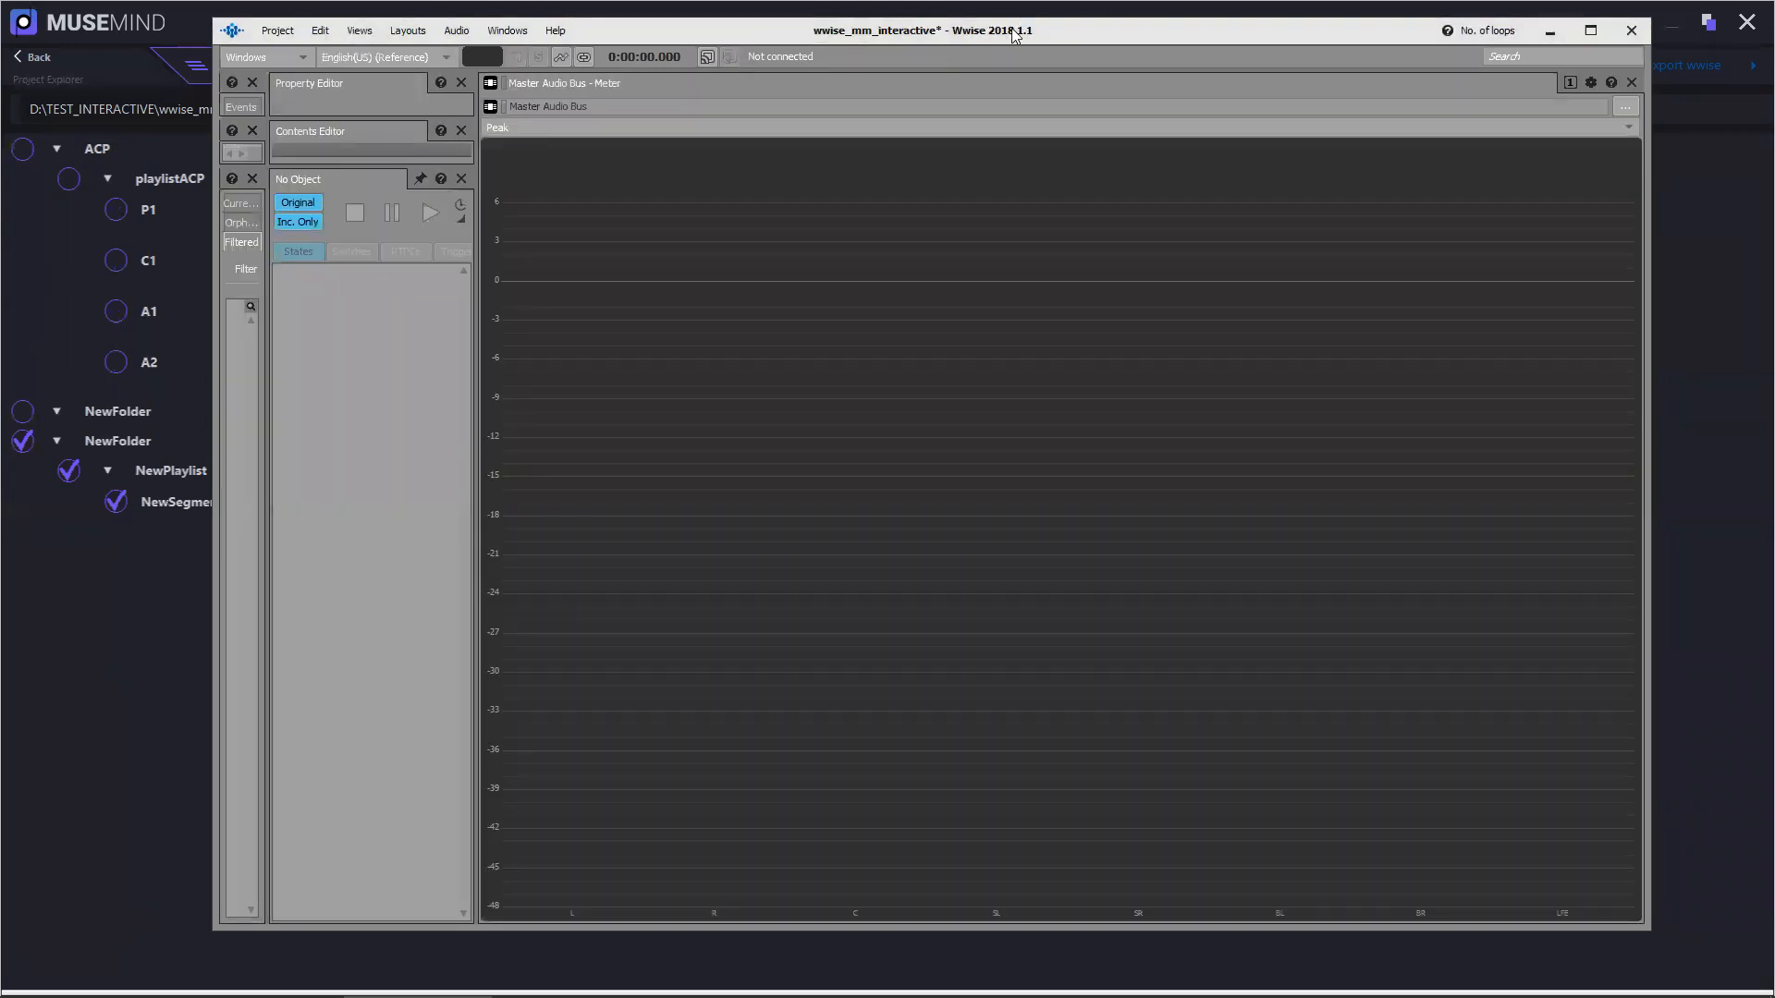
click(408, 32)
click(451, 158)
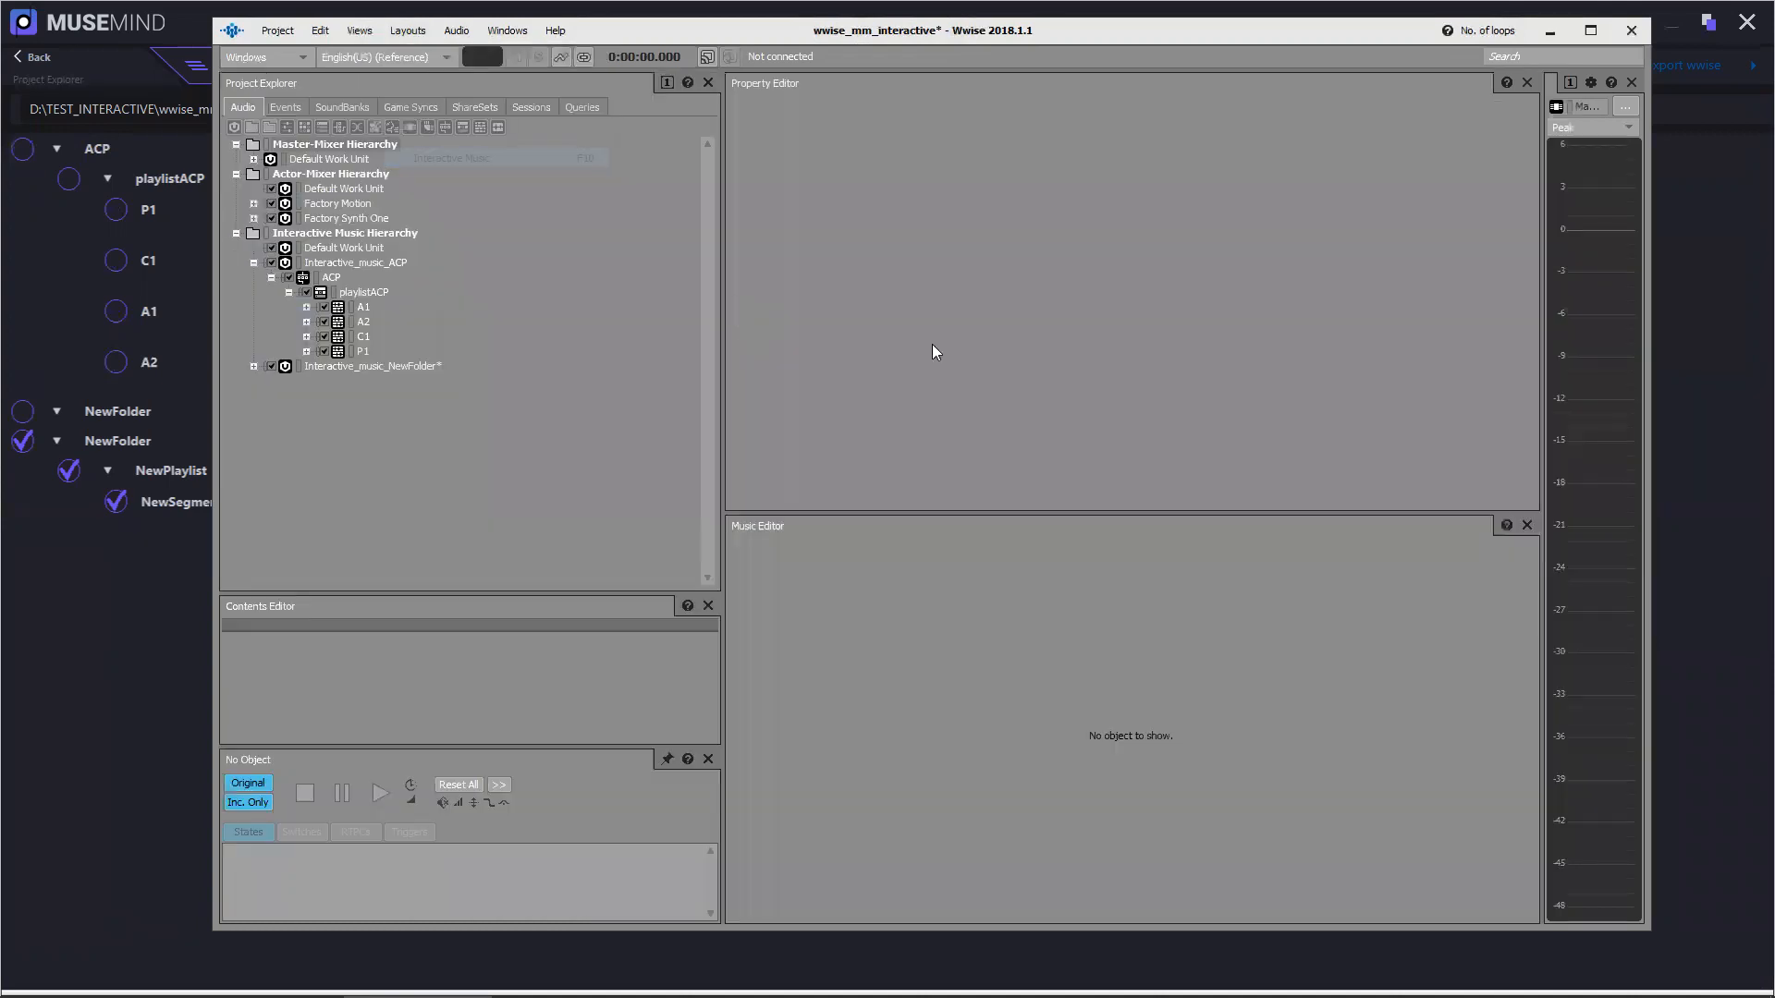
Inspect ACP and playlistACP, open NewPlaylist inside Interactive_music_NewFolder, and play it briefly
click(253, 366)
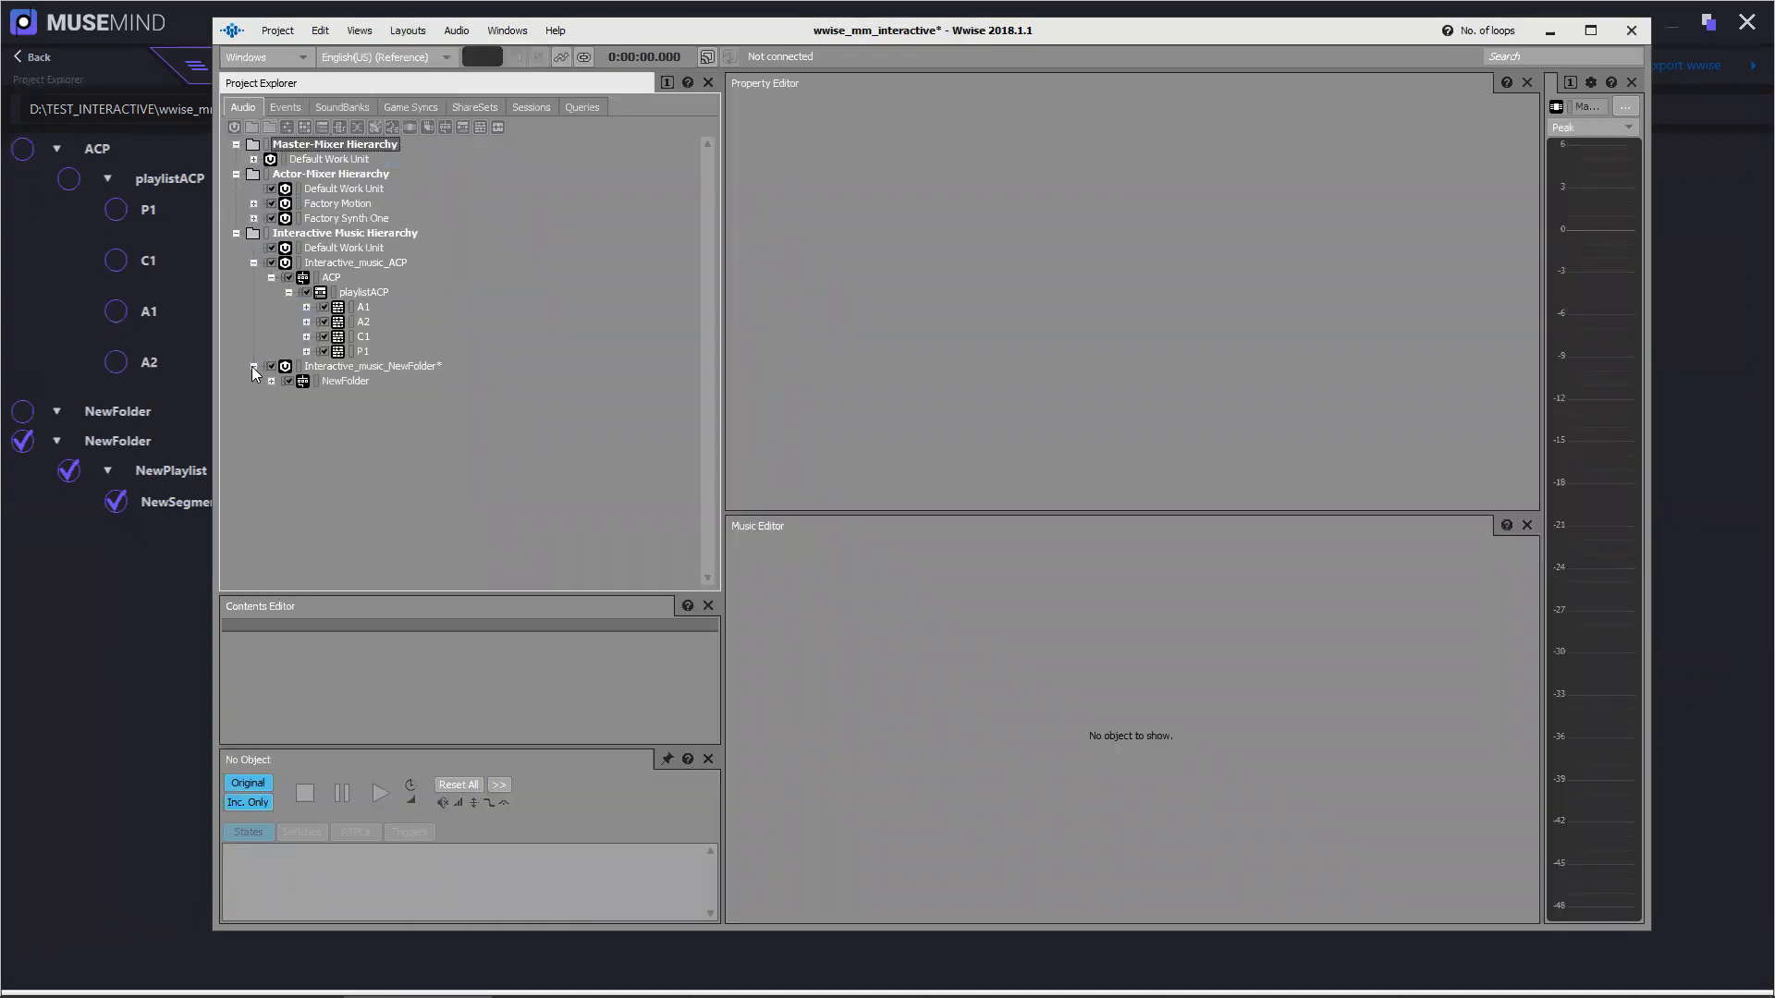
click(332, 278)
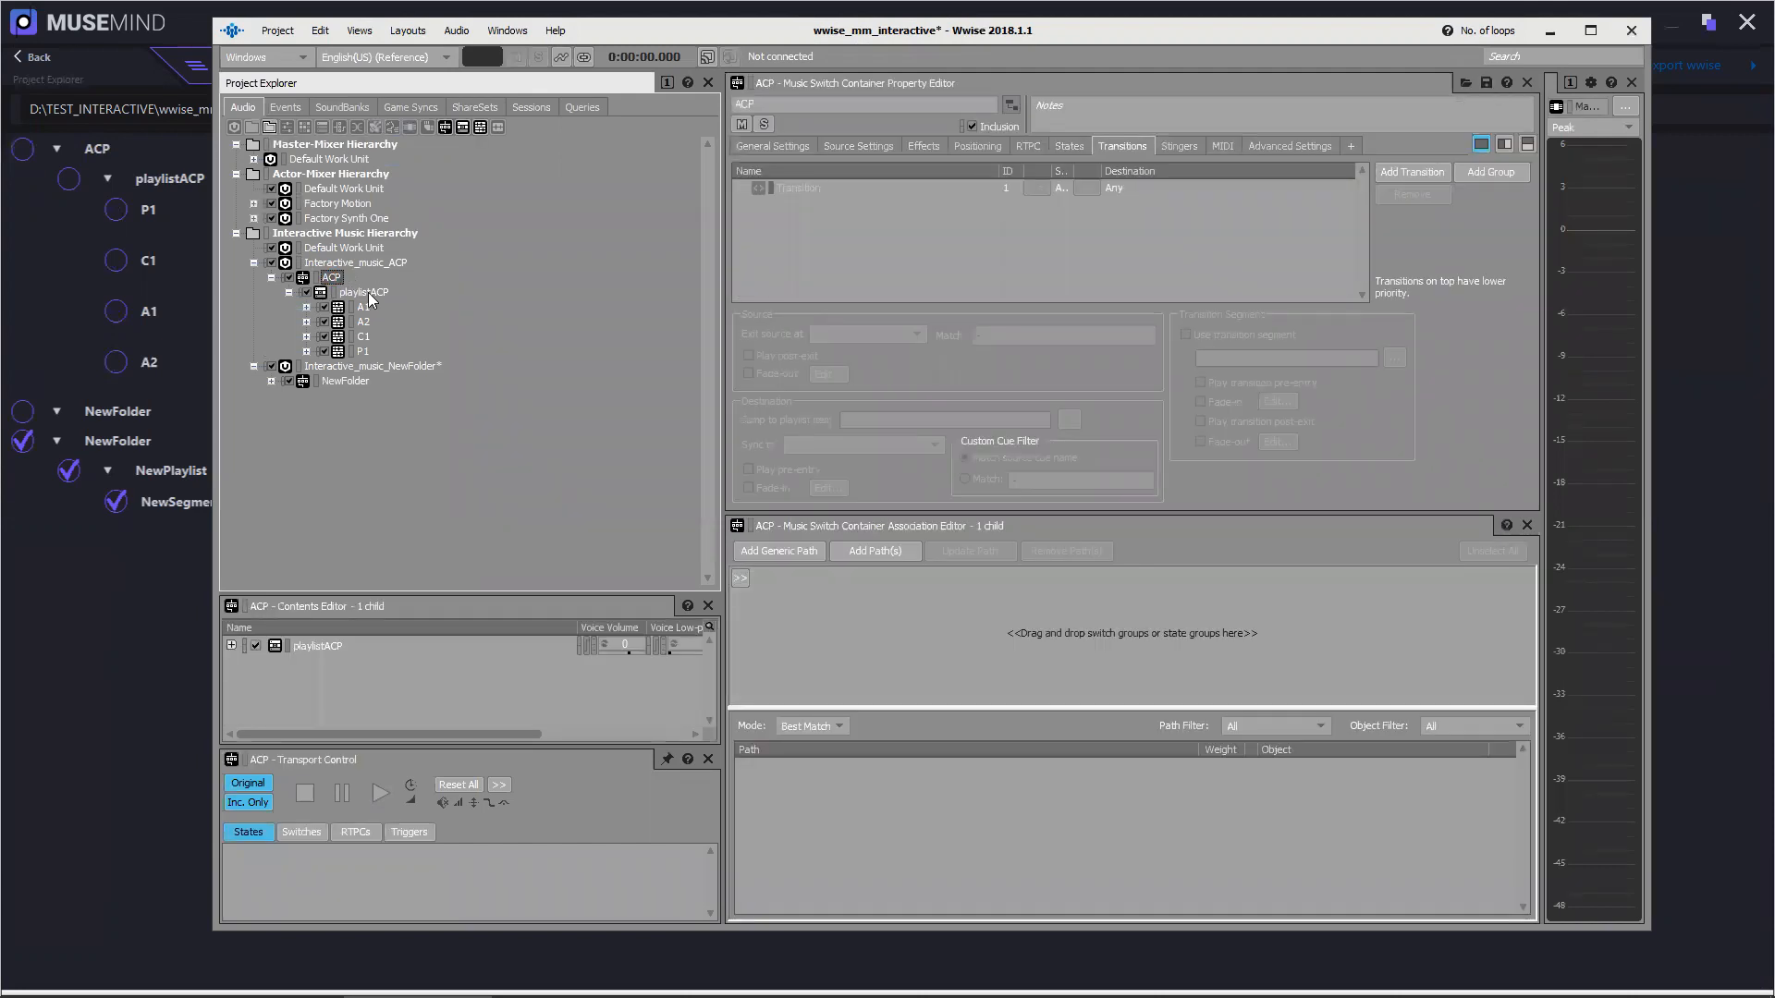
click(369, 293)
click(273, 382)
click(289, 396)
click(377, 397)
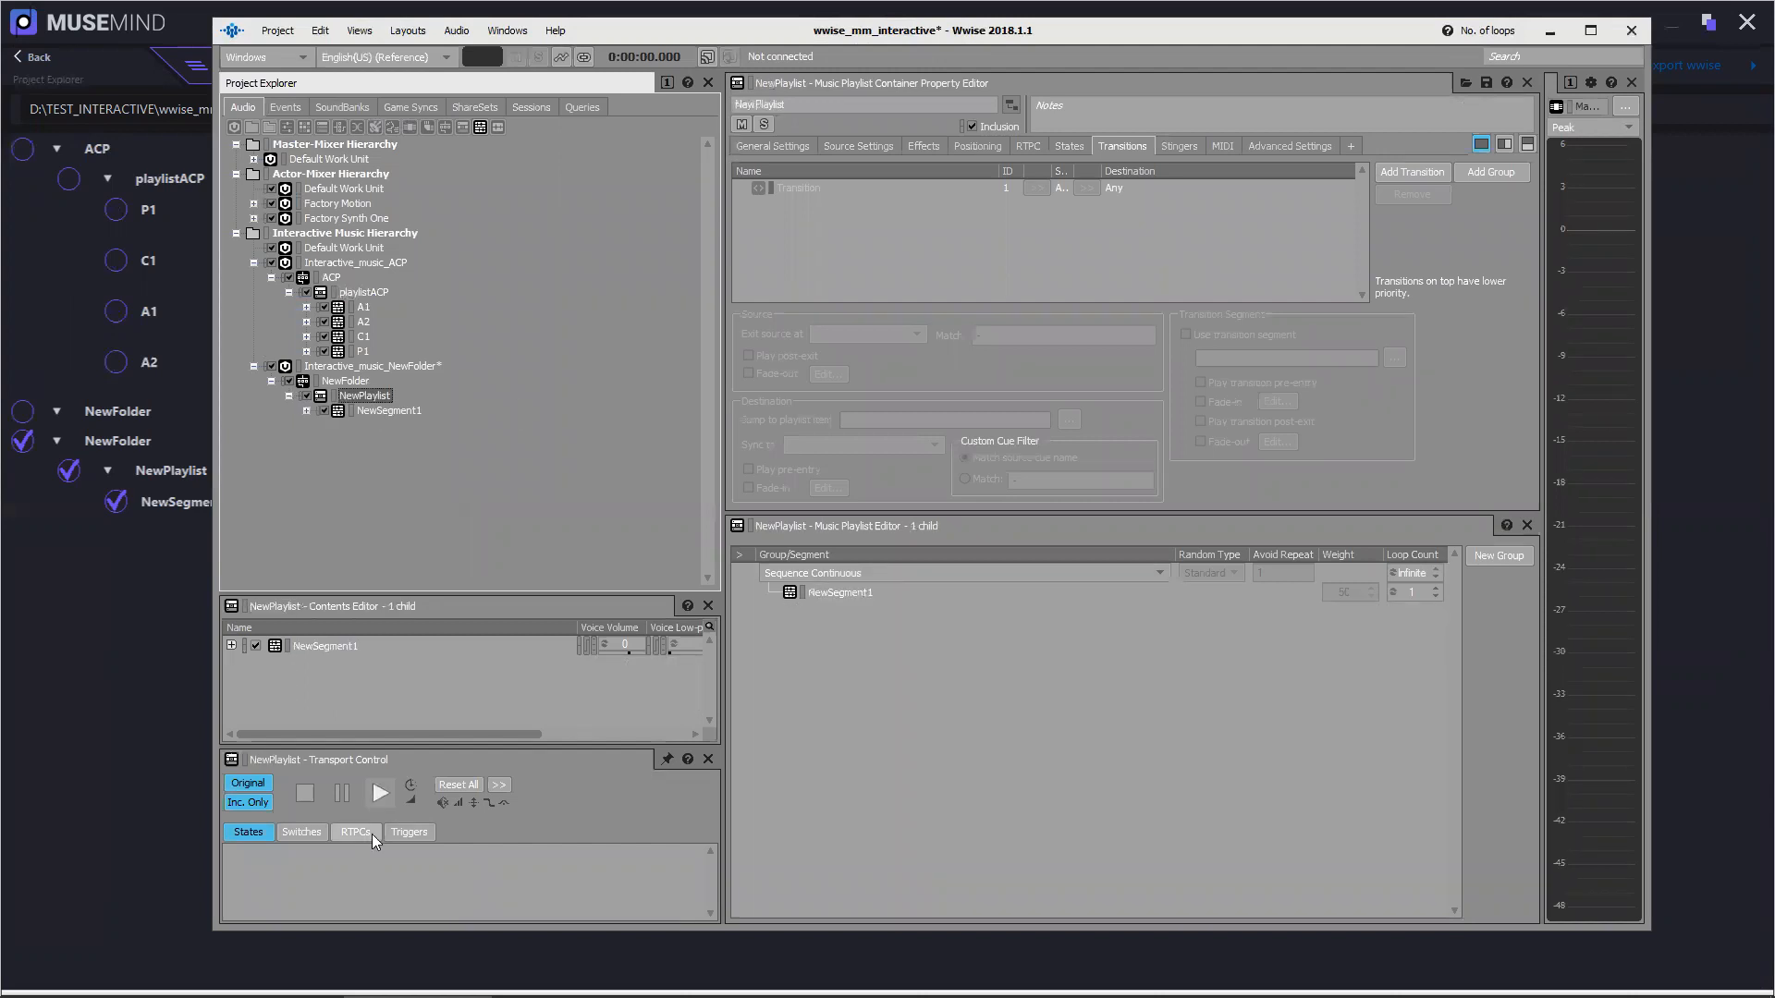
click(380, 793)
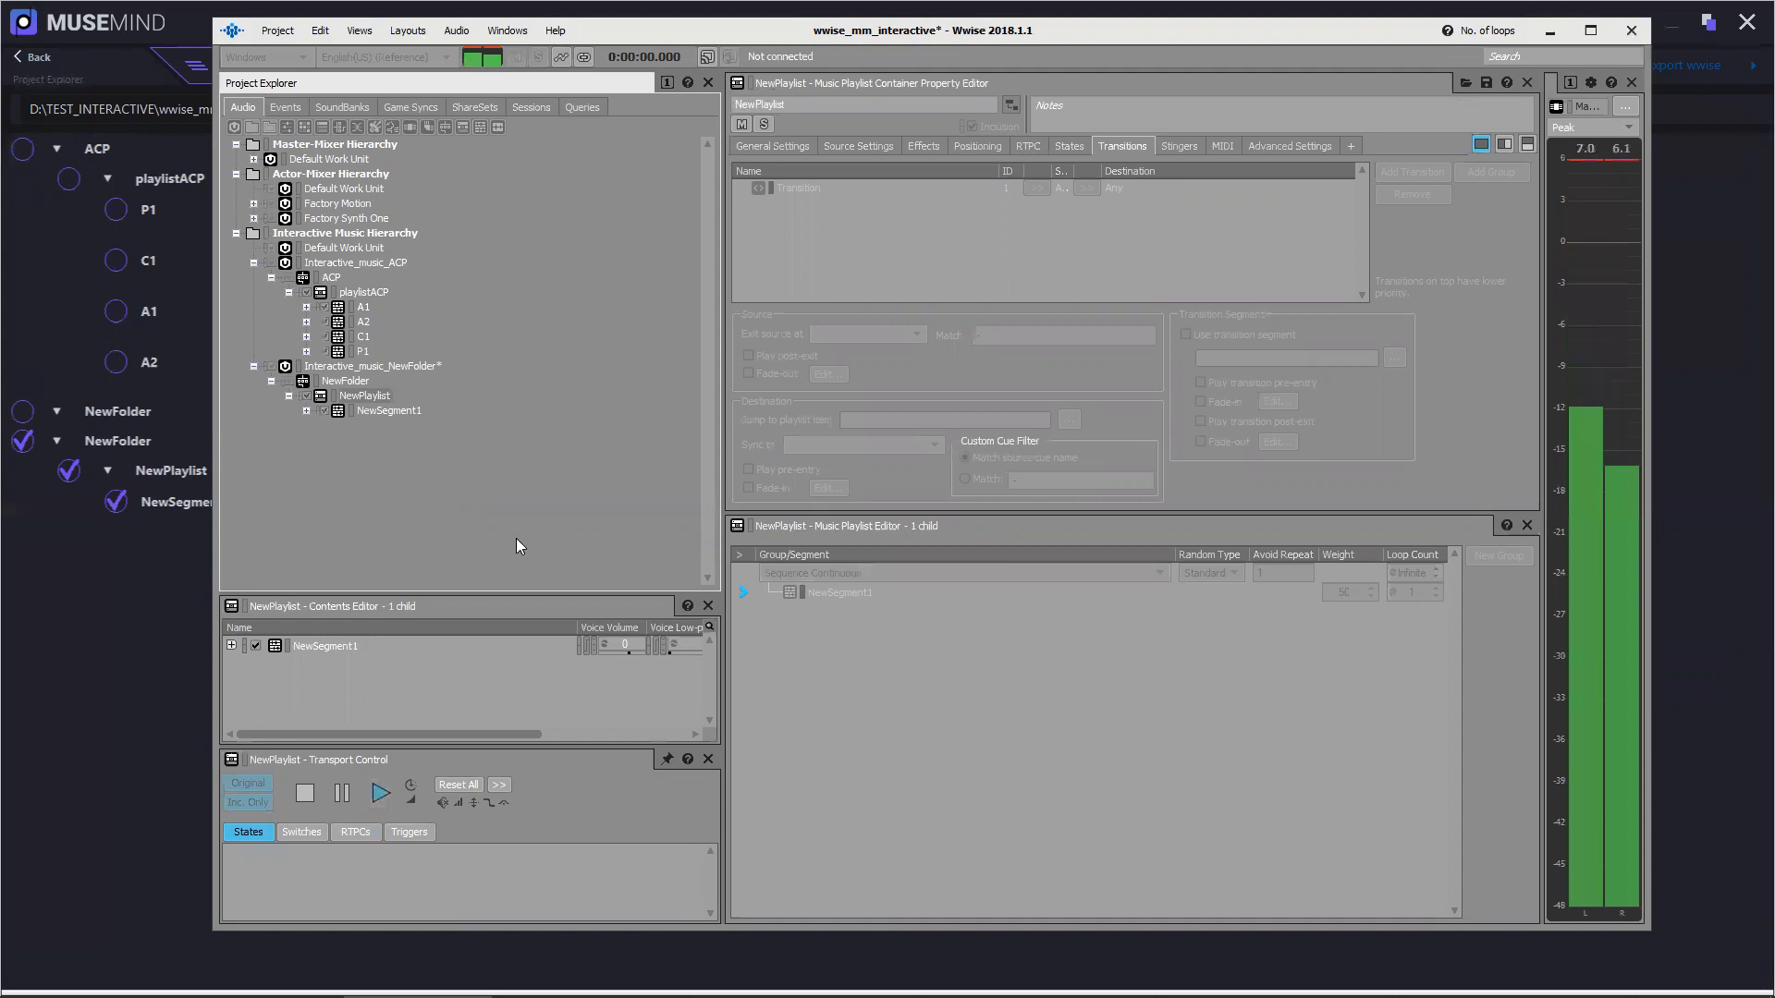
click(305, 793)
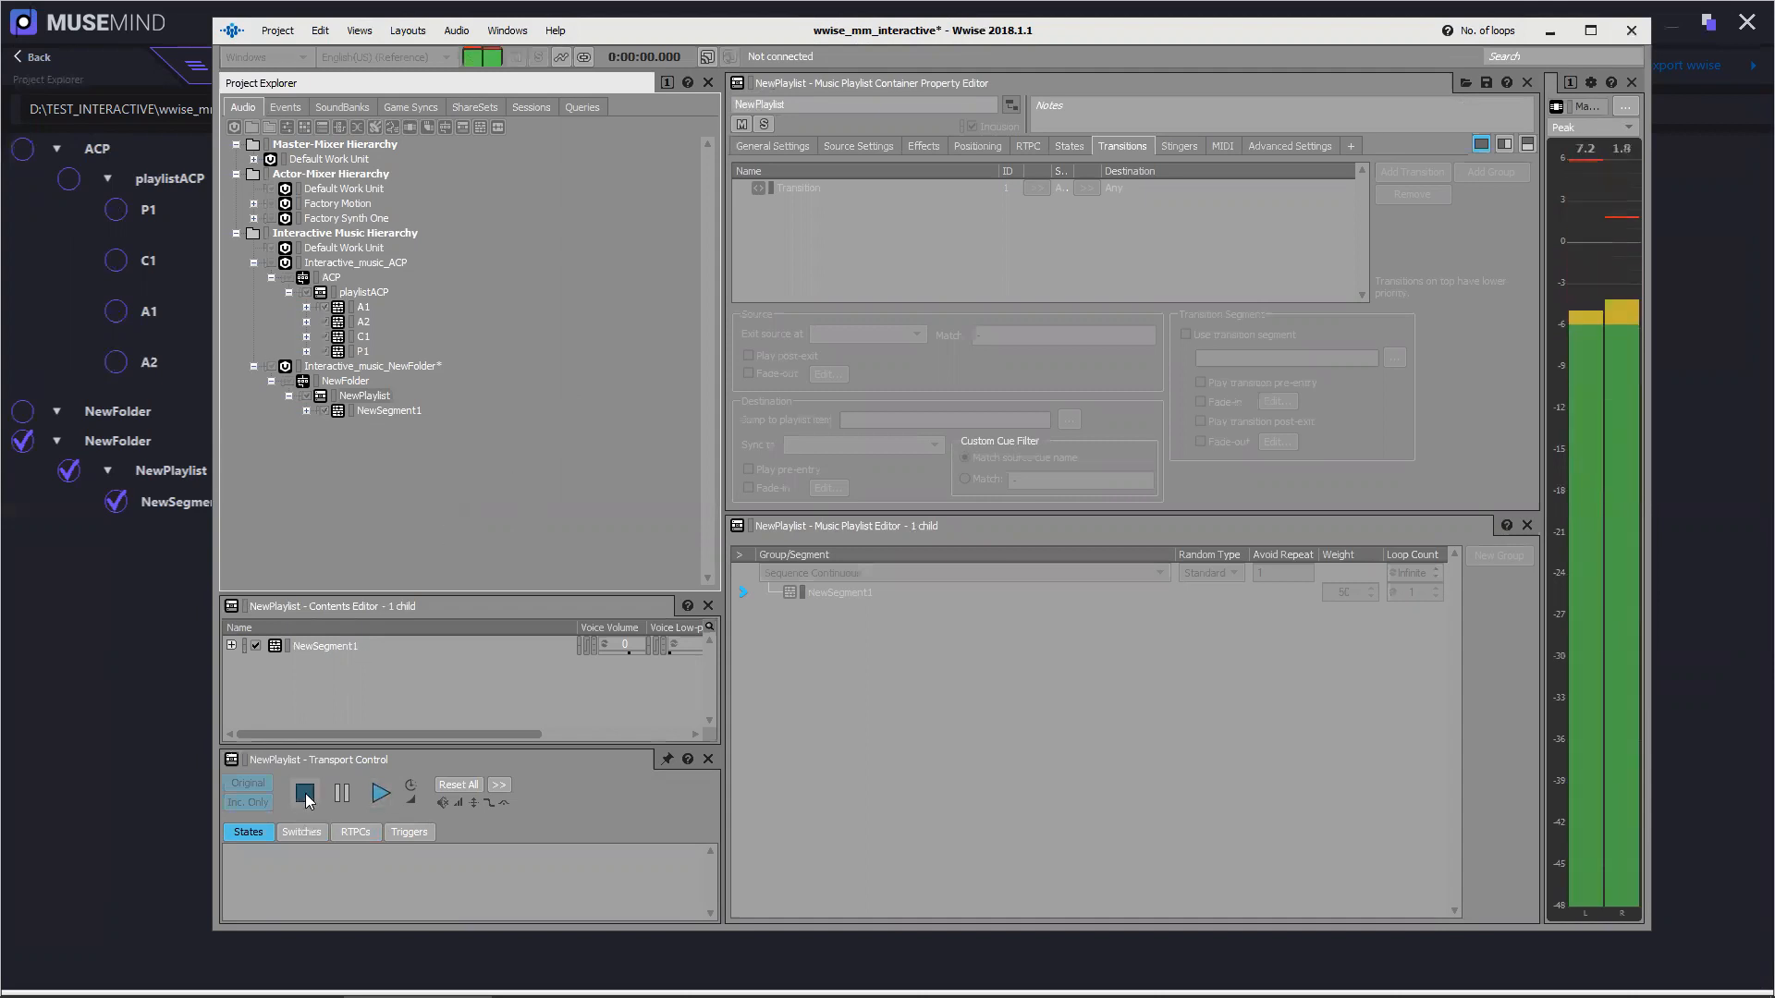
Open NewSegment1 and enlarge the Music Segment Editor to examine its mix and stem tracks
click(306, 410)
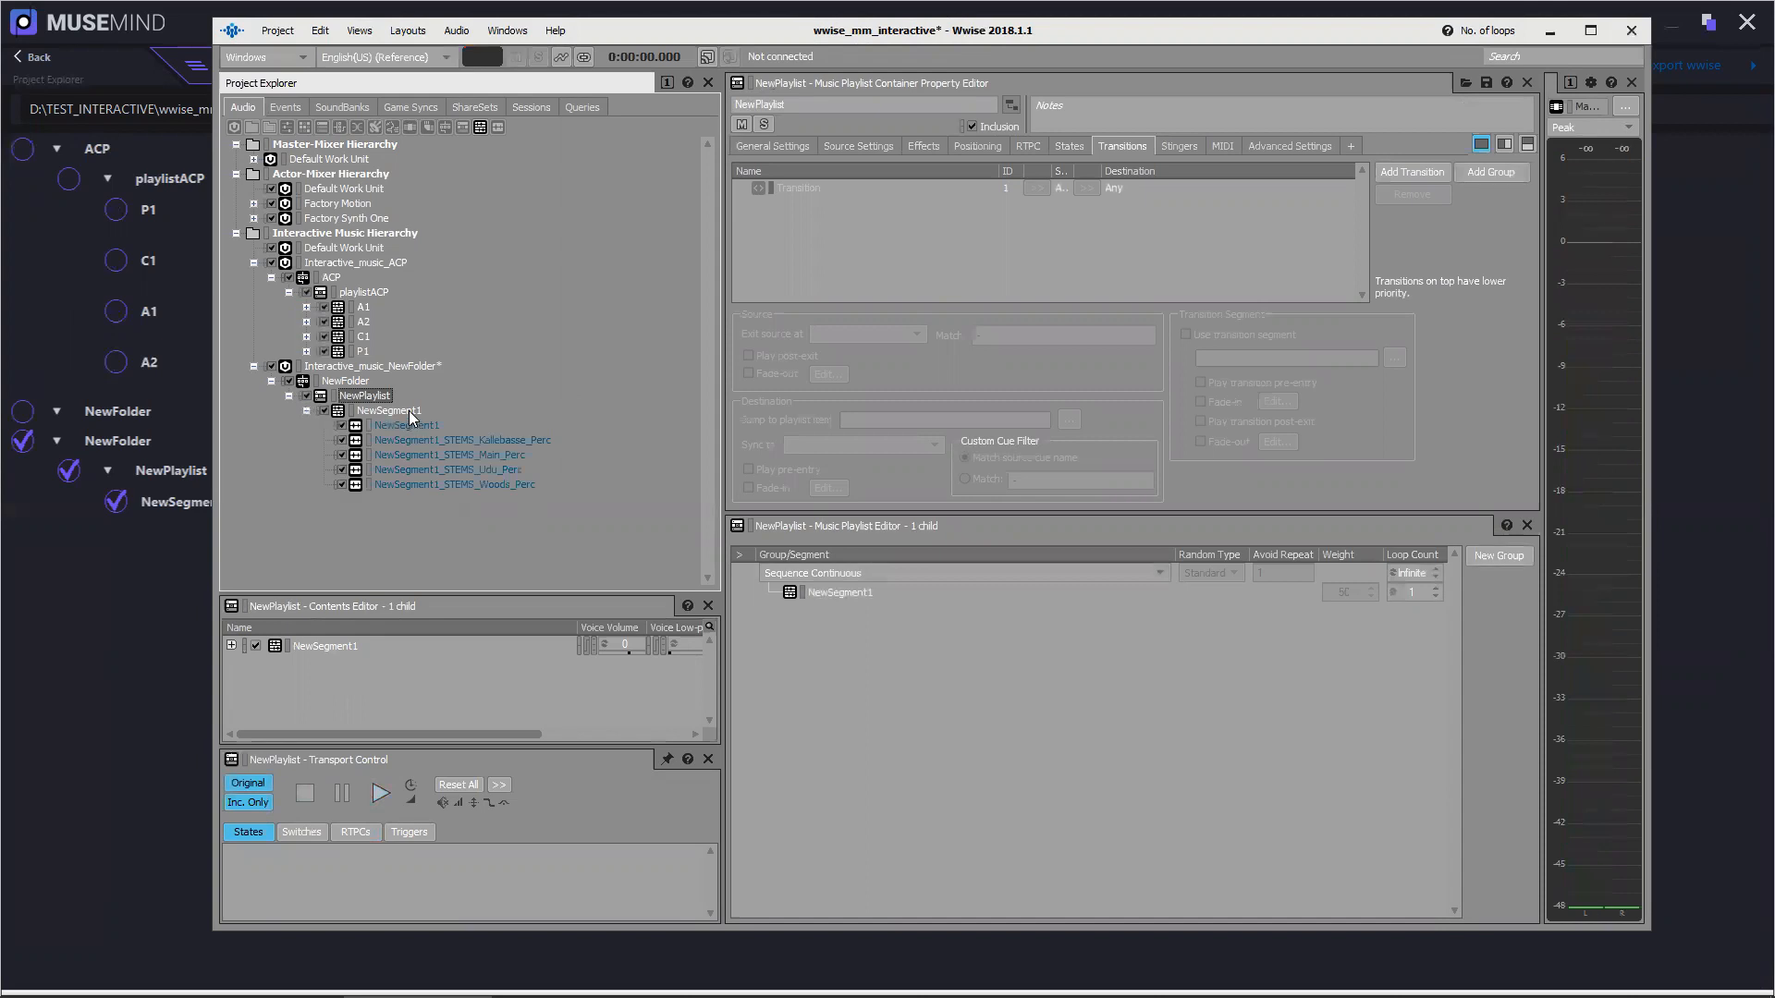
click(409, 412)
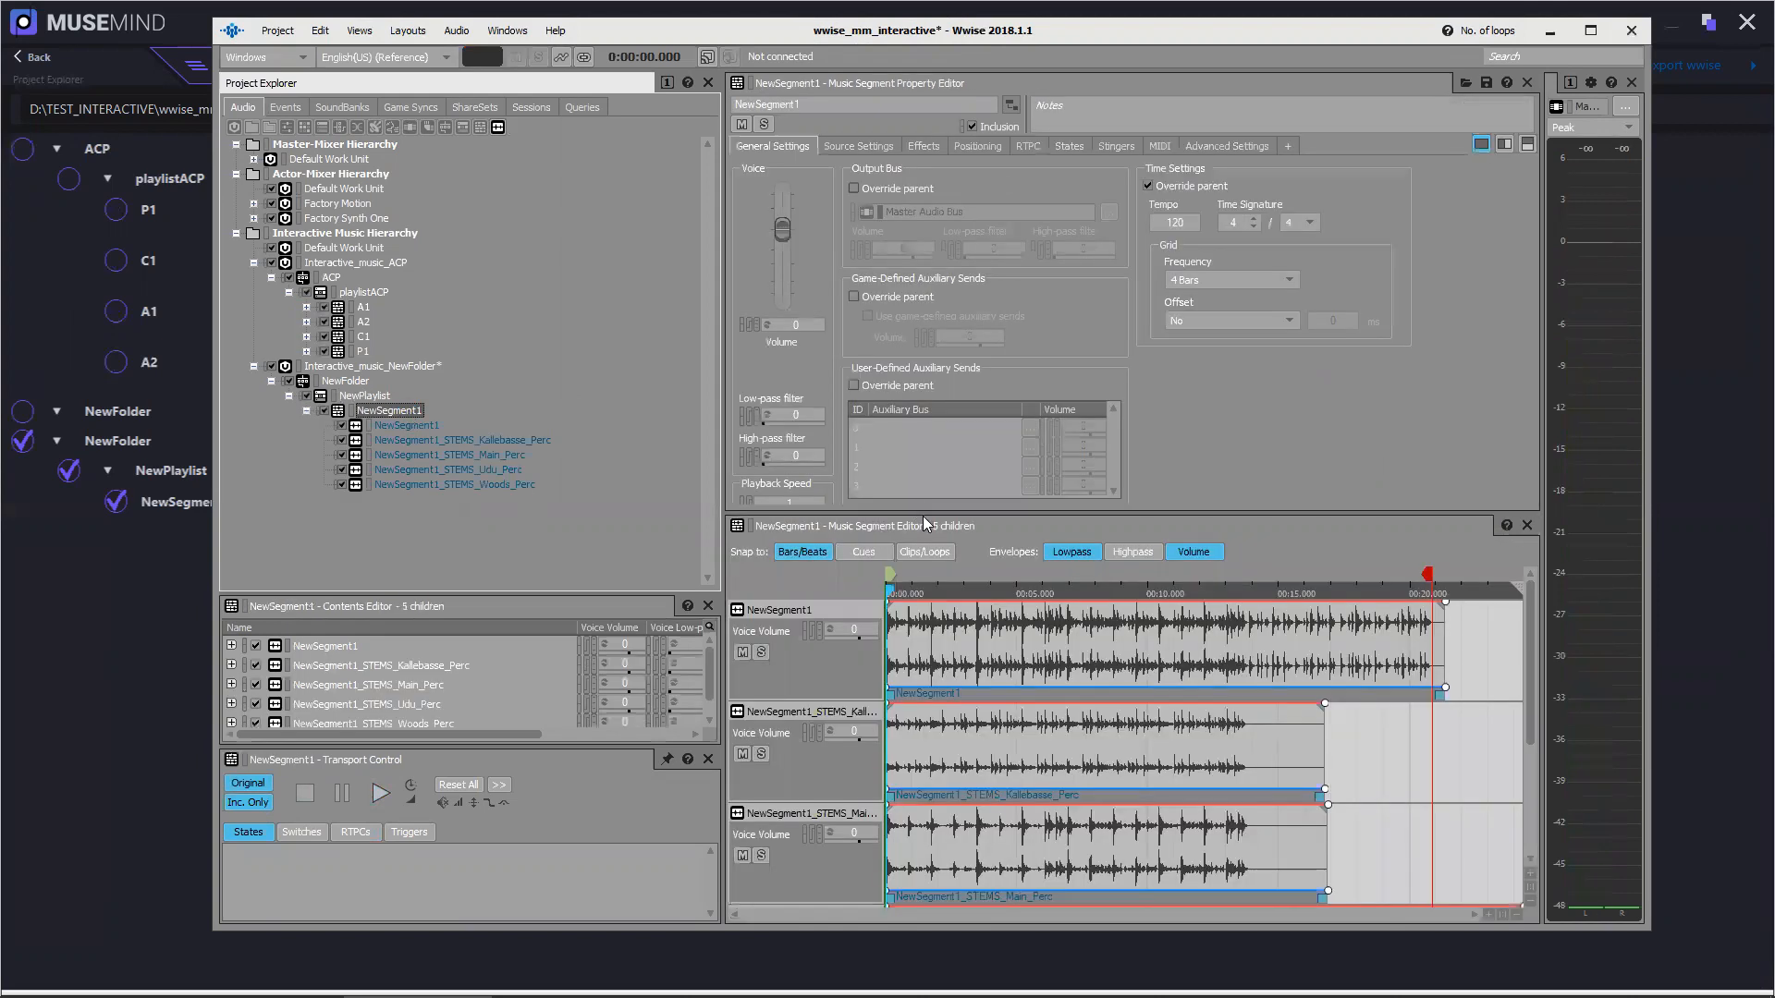
drag(921, 511, 921, 322)
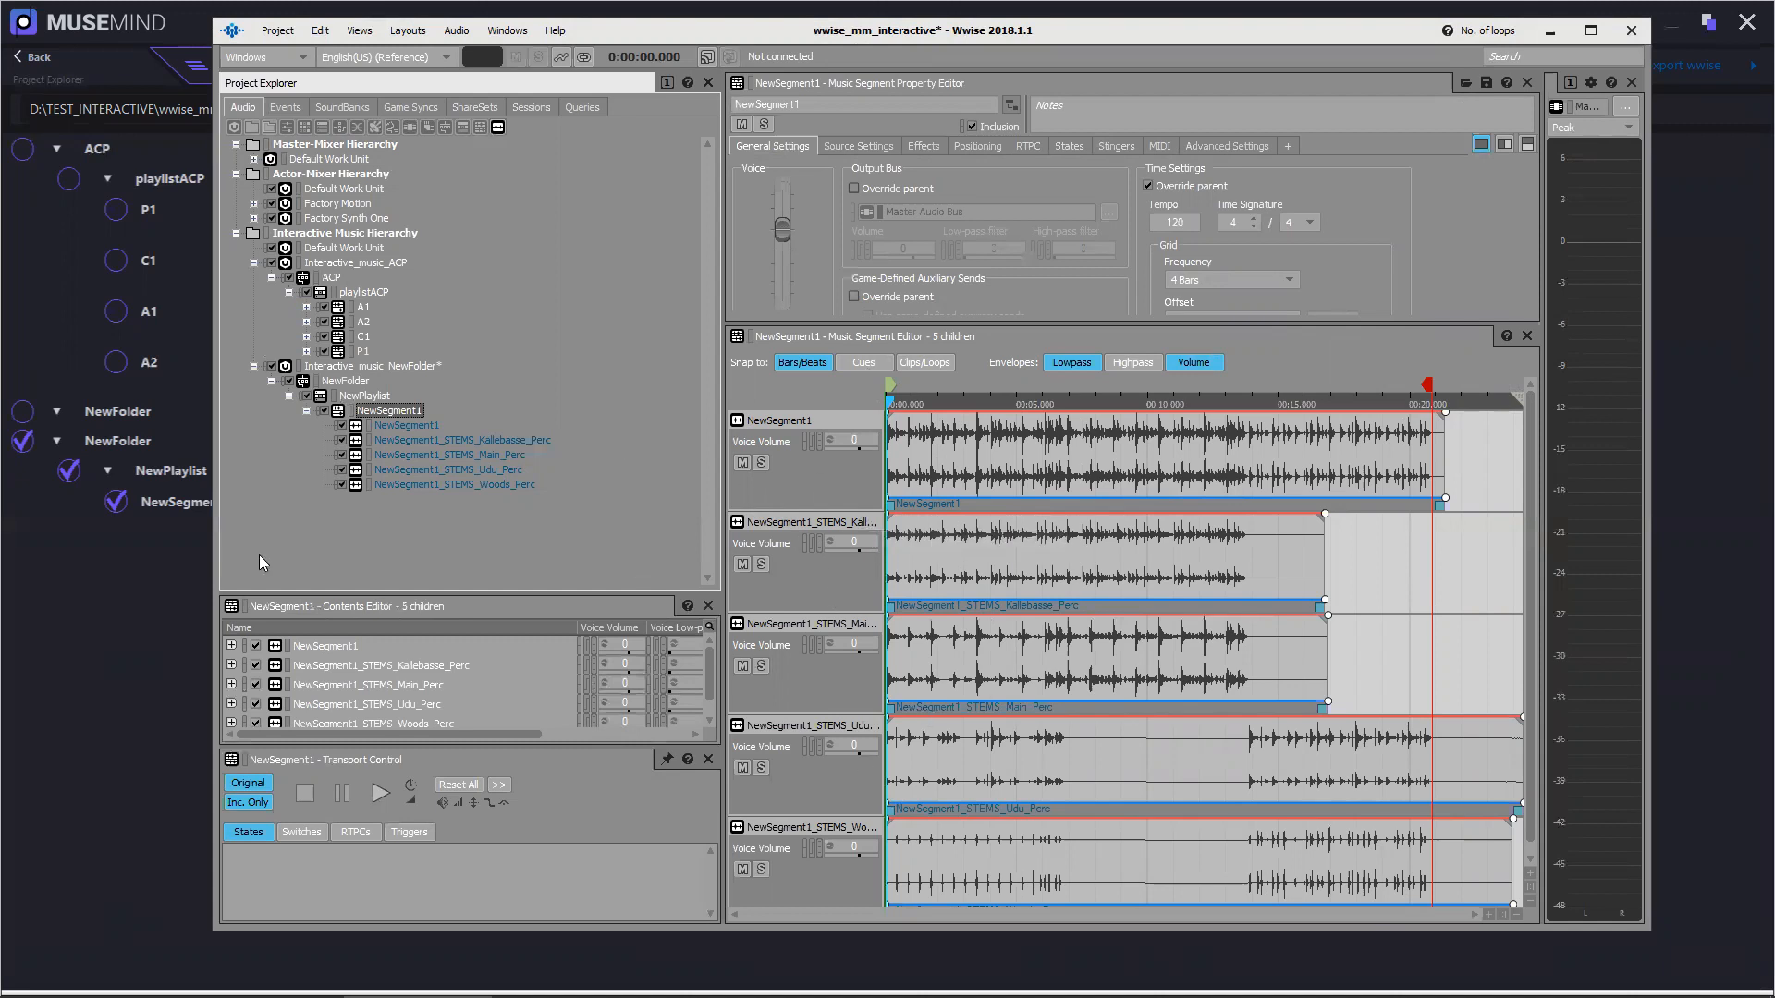
click(307, 413)
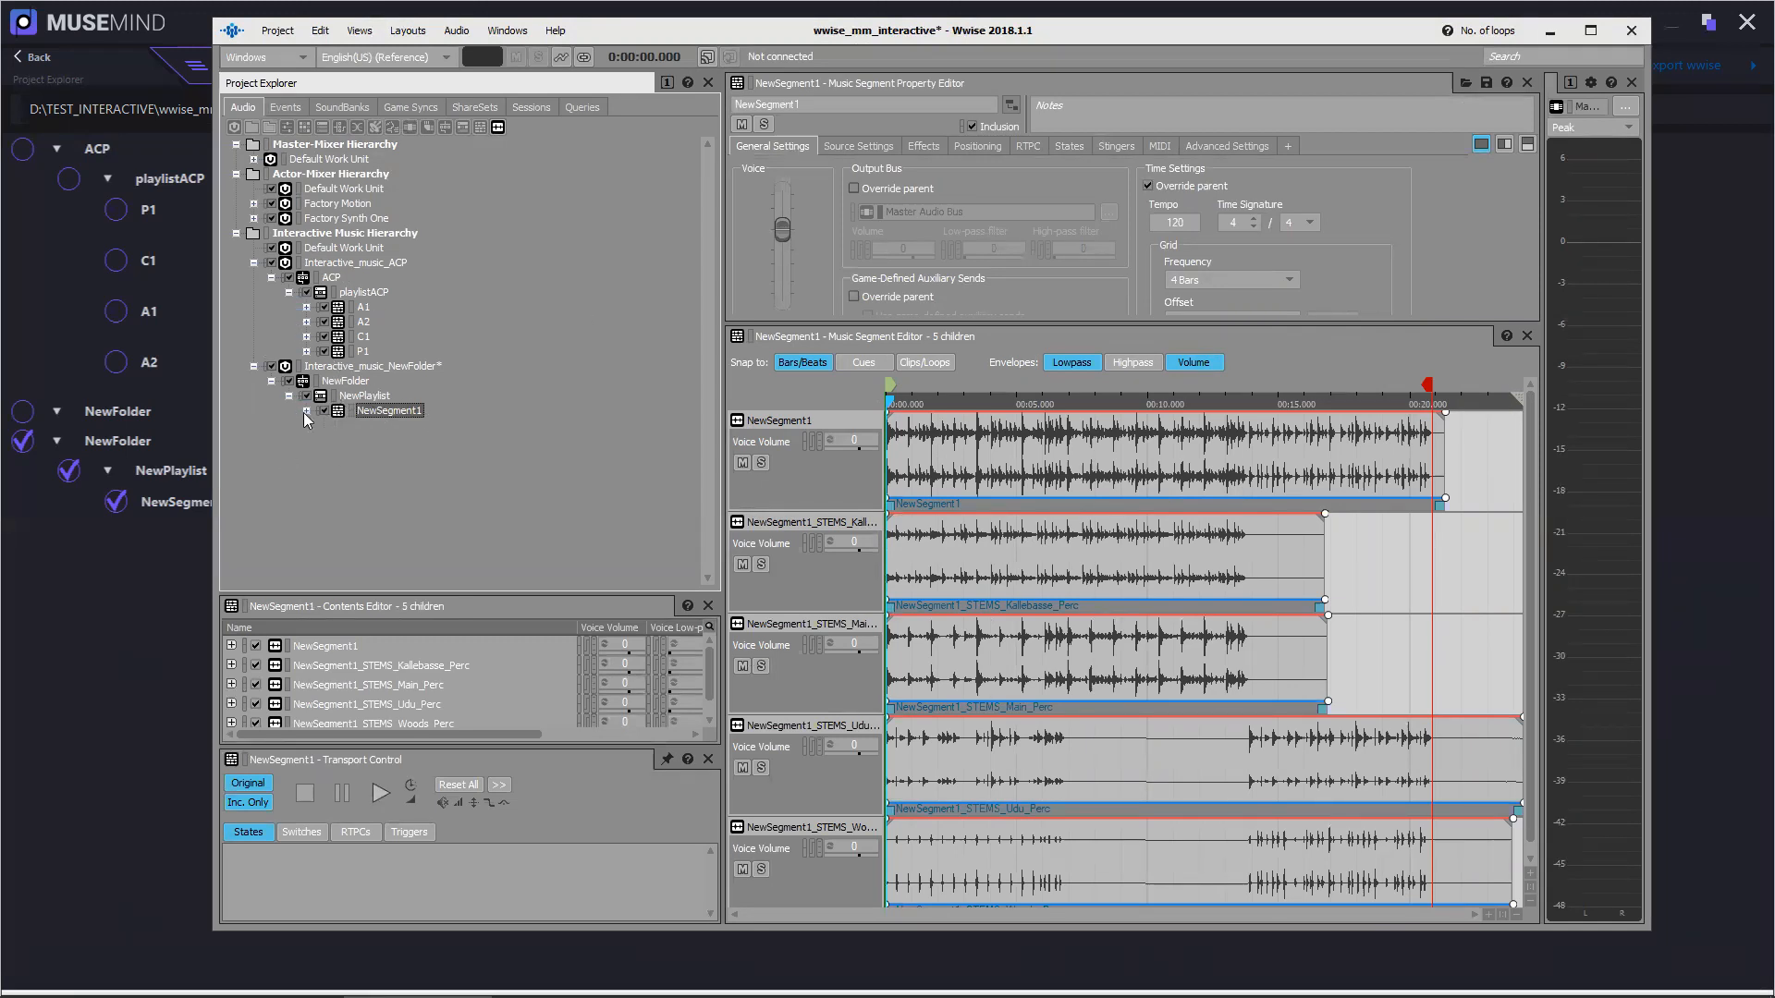
Open playlistACP in the Interactive_music_ACP hierarchy, play its segment sequence, and stop playback
click(357, 292)
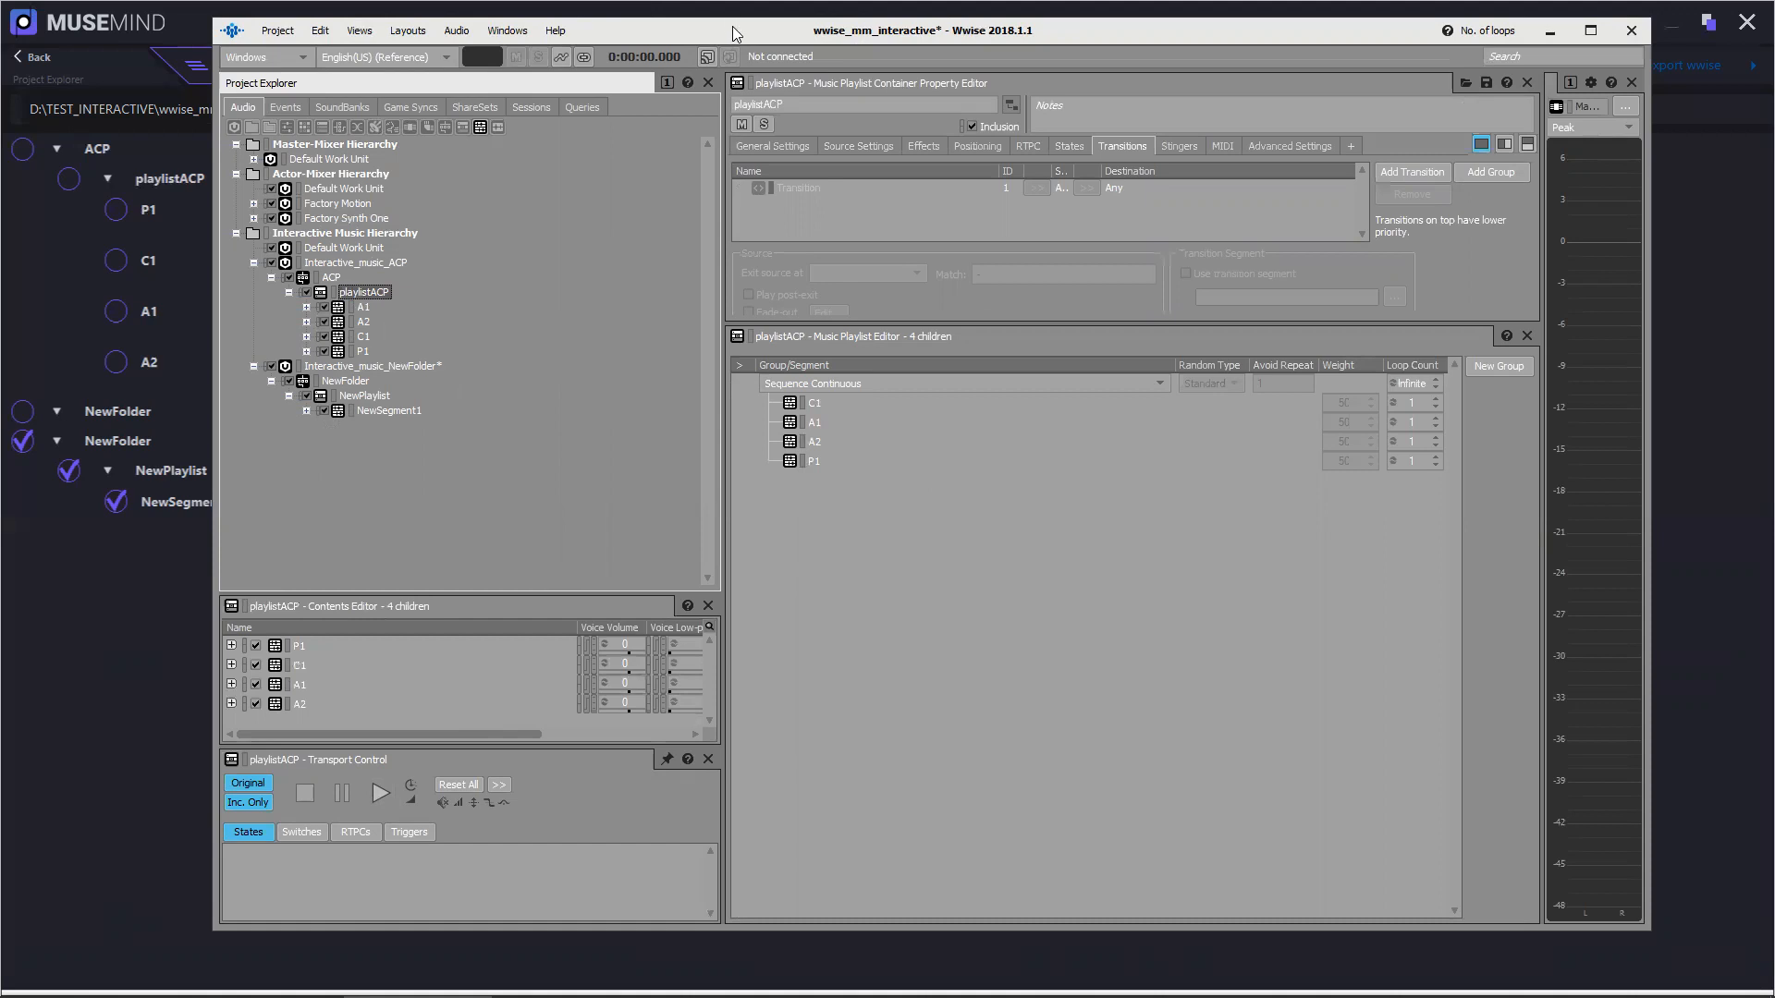
drag(732, 26, 734, 17)
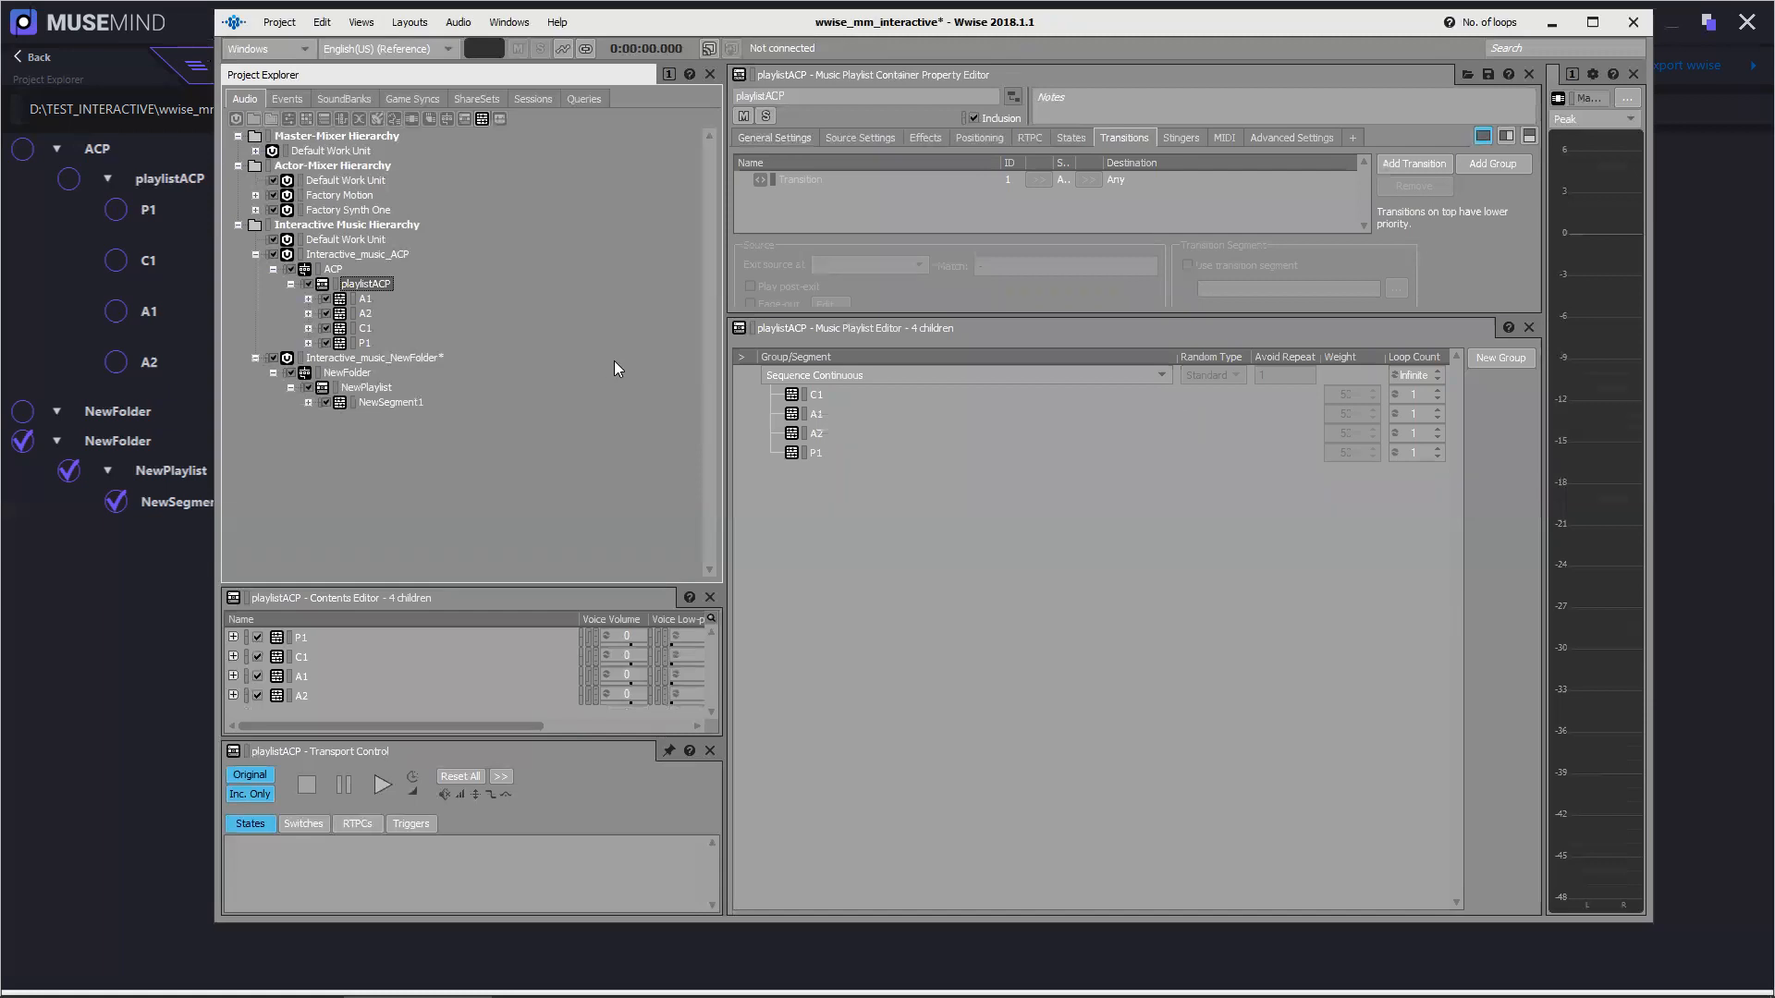
click(381, 786)
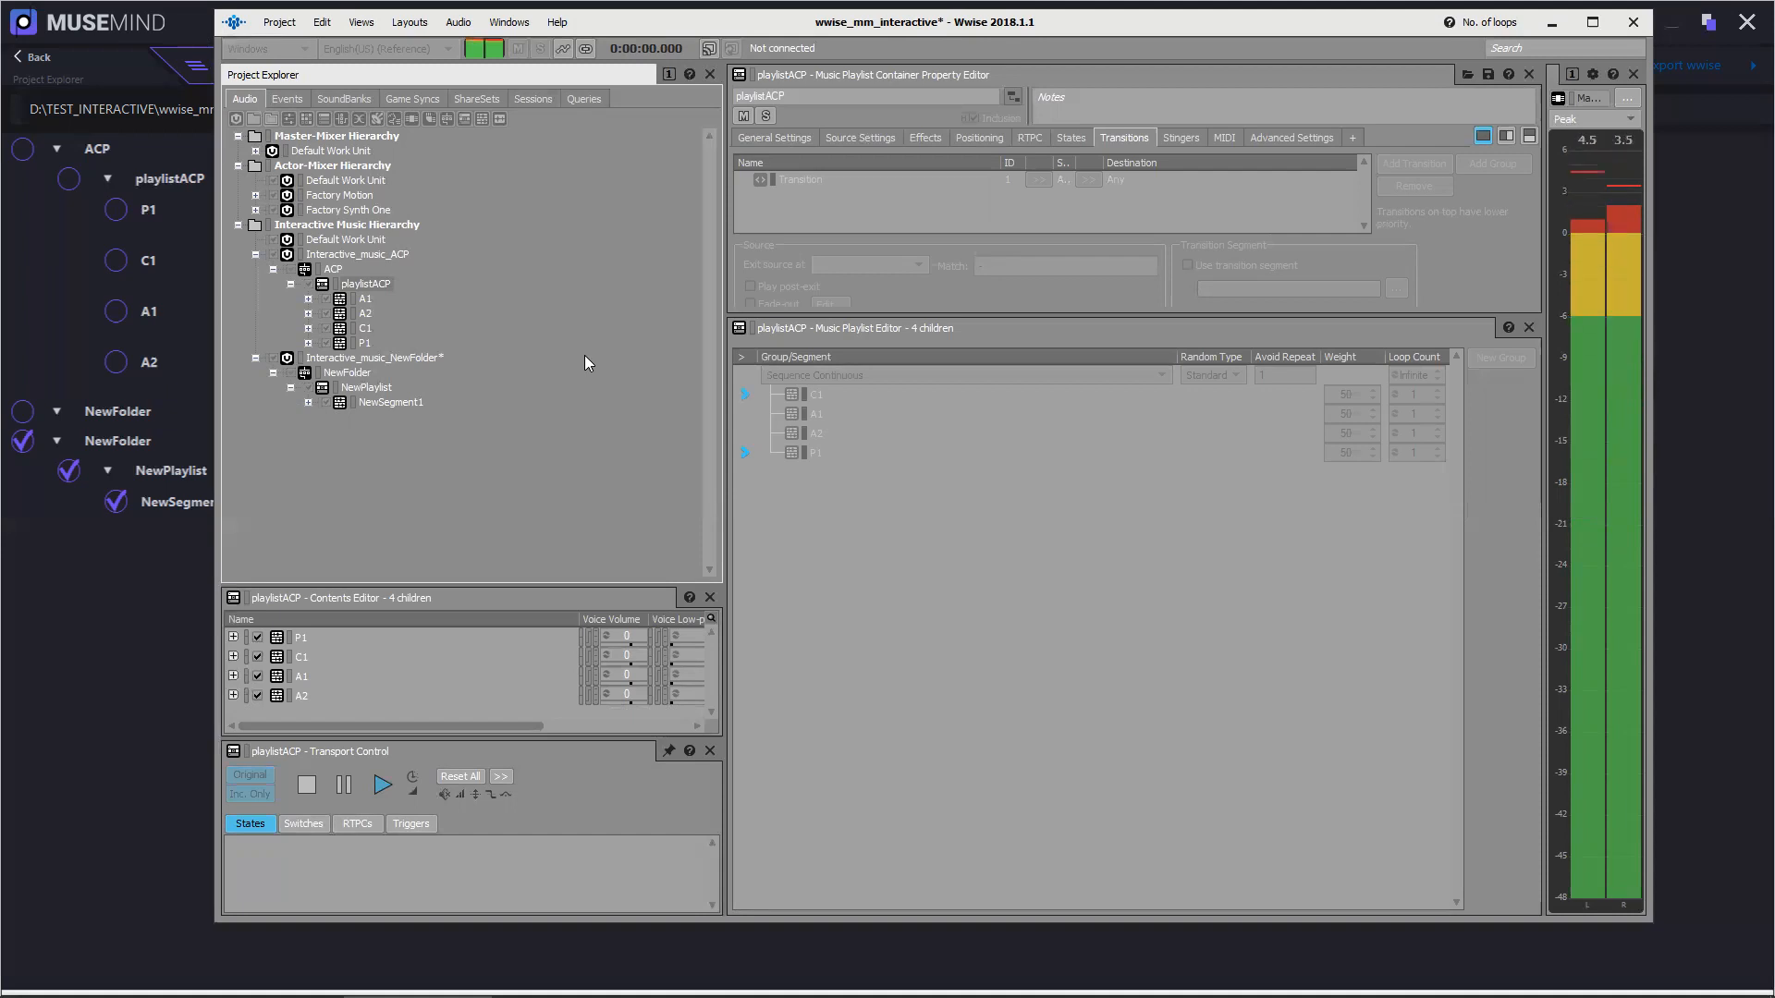
click(308, 786)
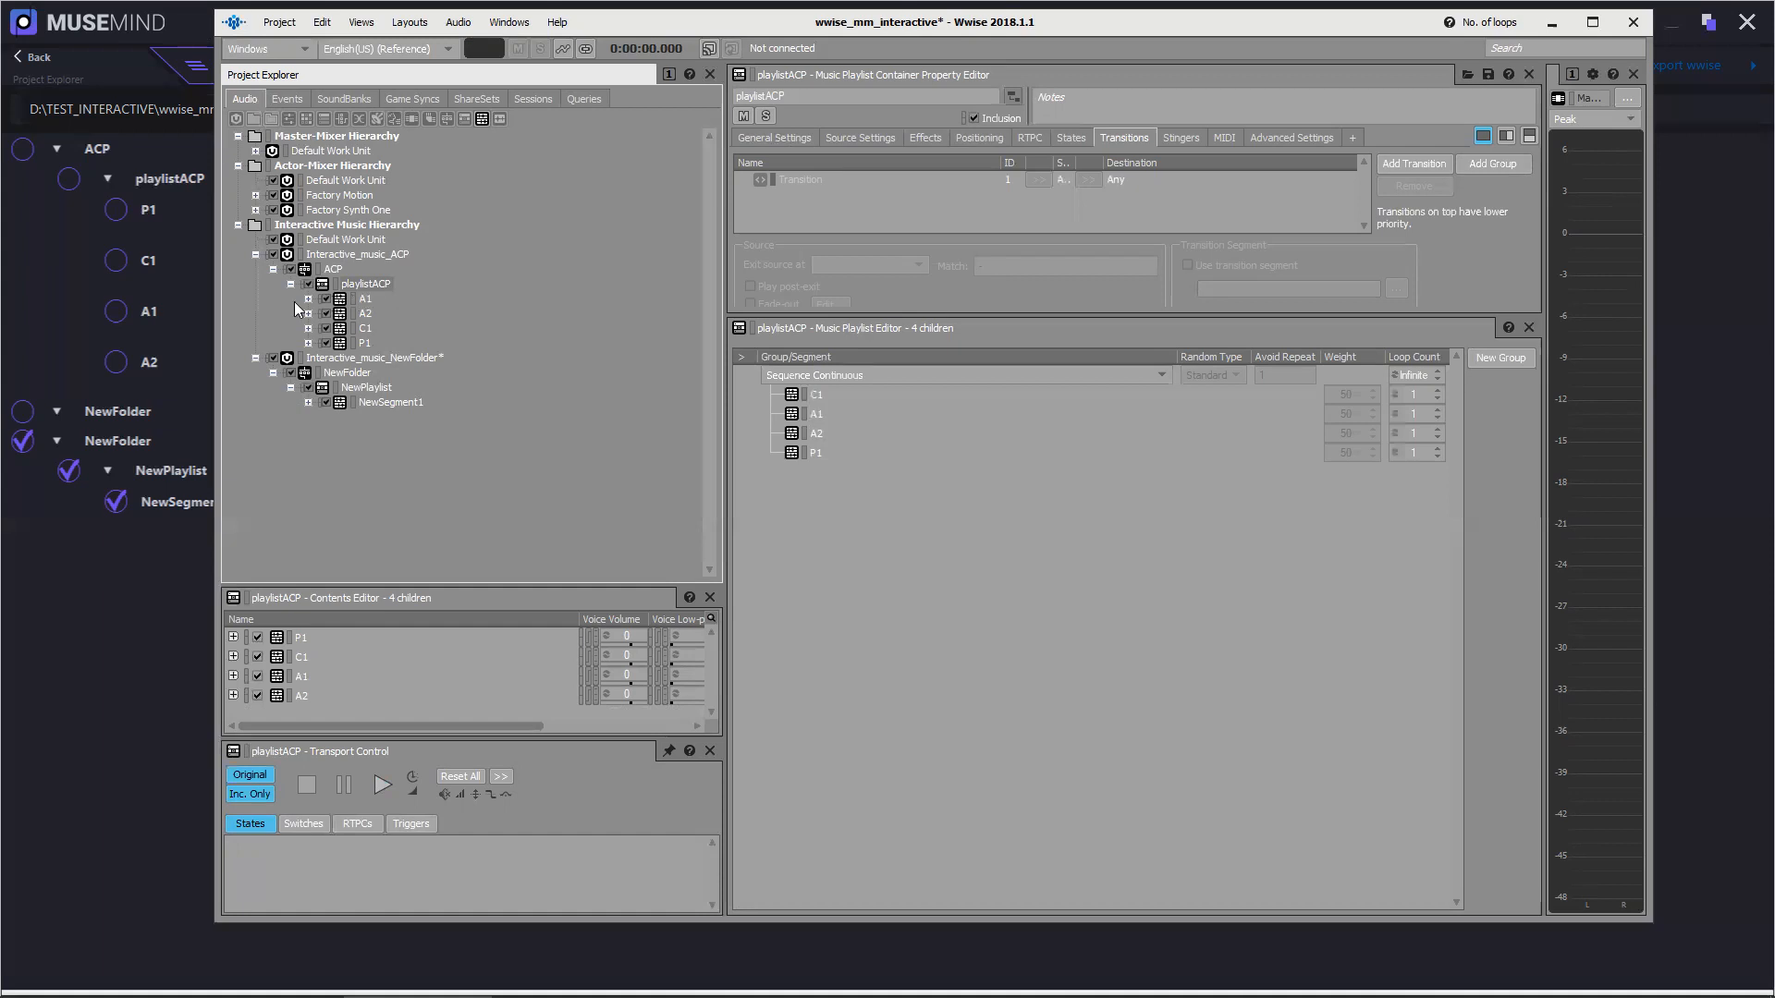
Open segment C1 of playlistACP and examine its mix and stem tracks from the entry cue to the exit cue
click(308, 328)
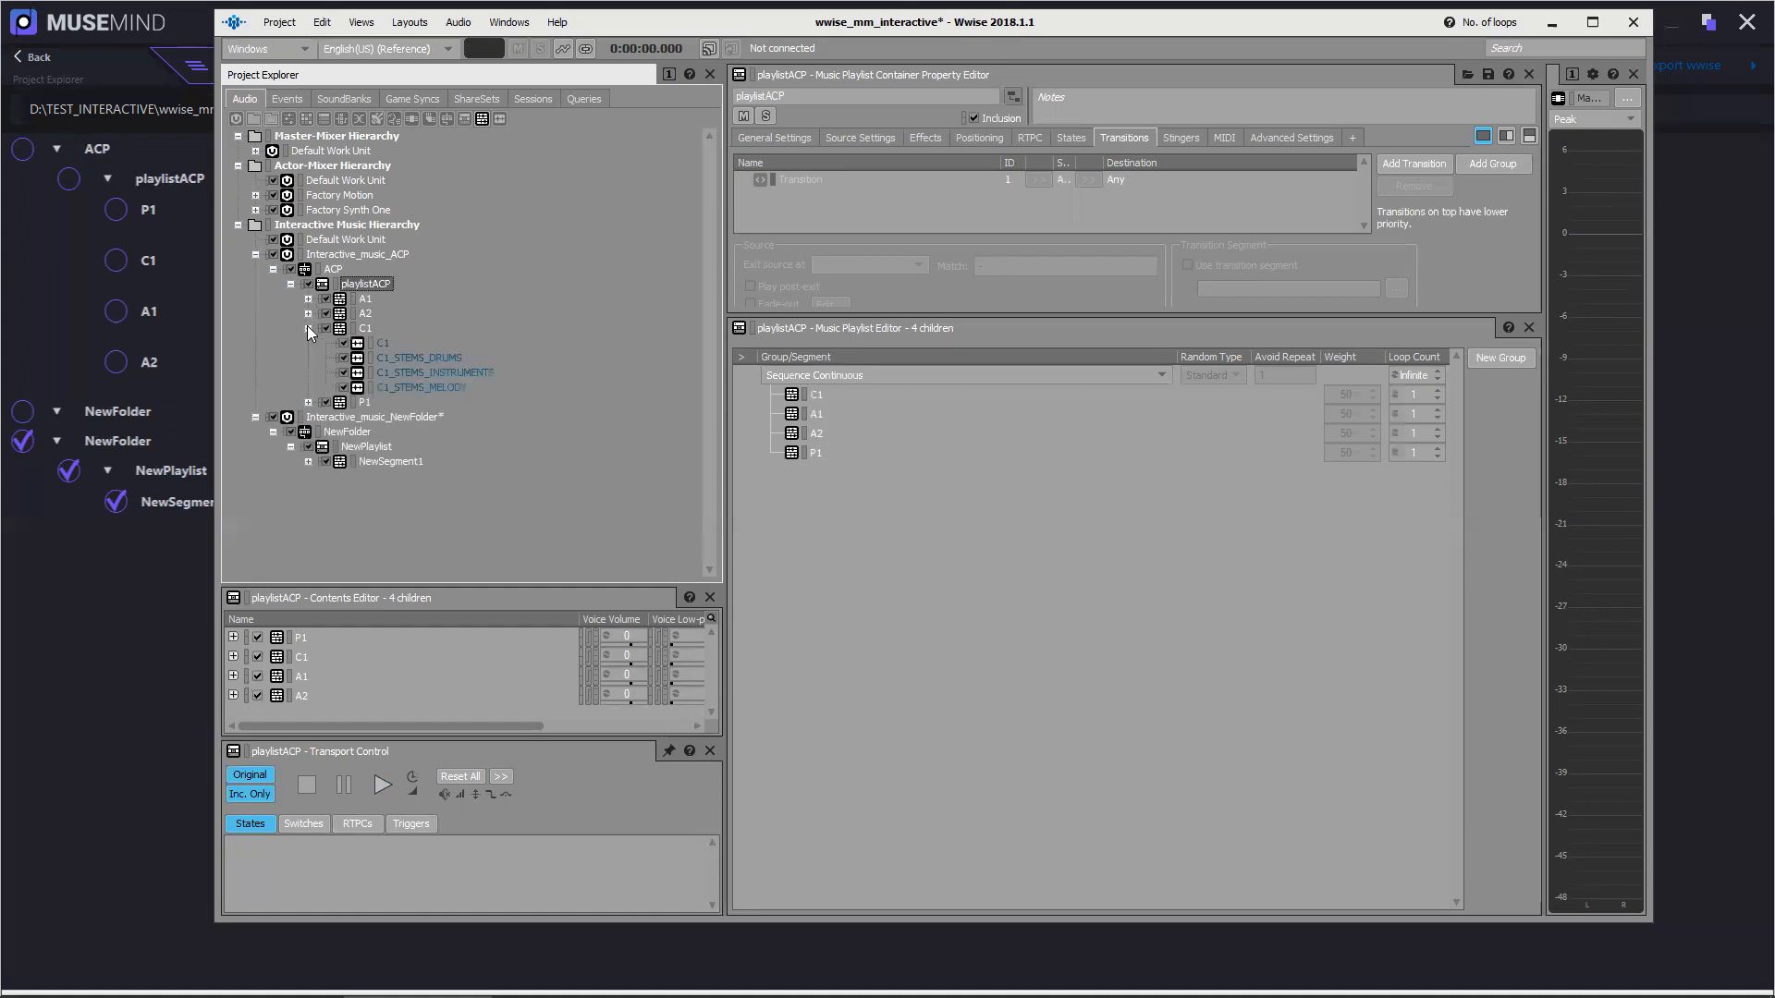
click(367, 328)
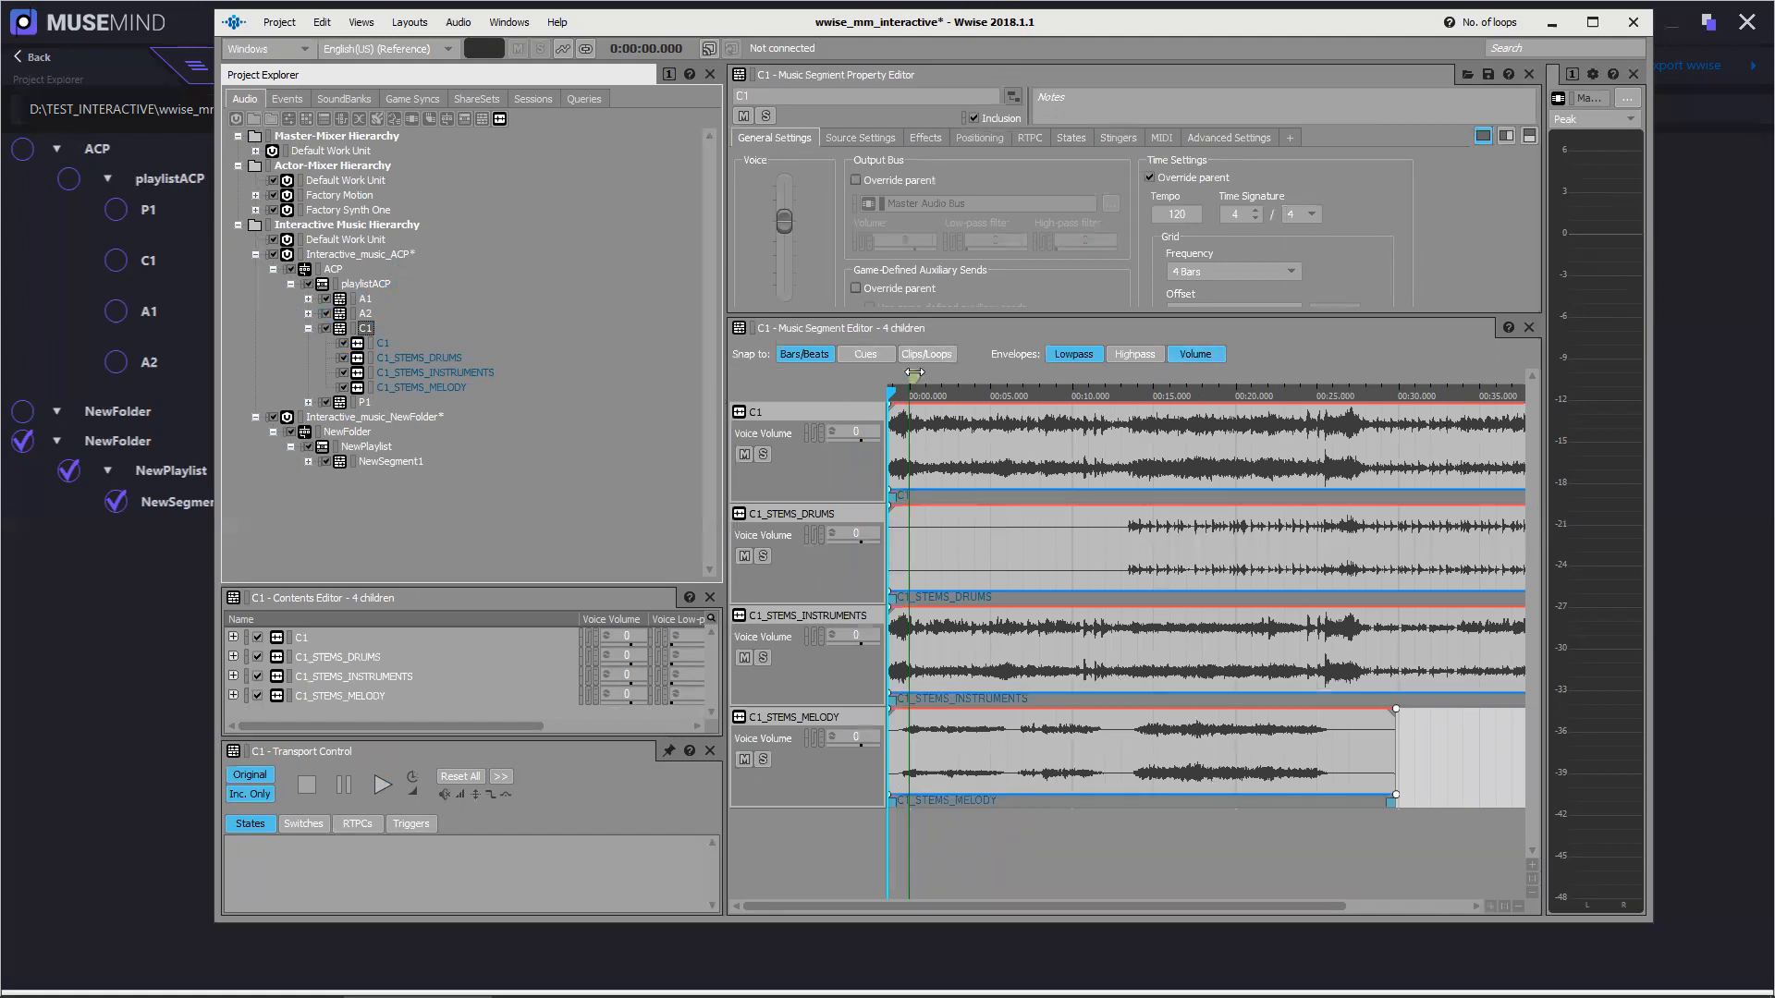
drag(982, 901, 1215, 902)
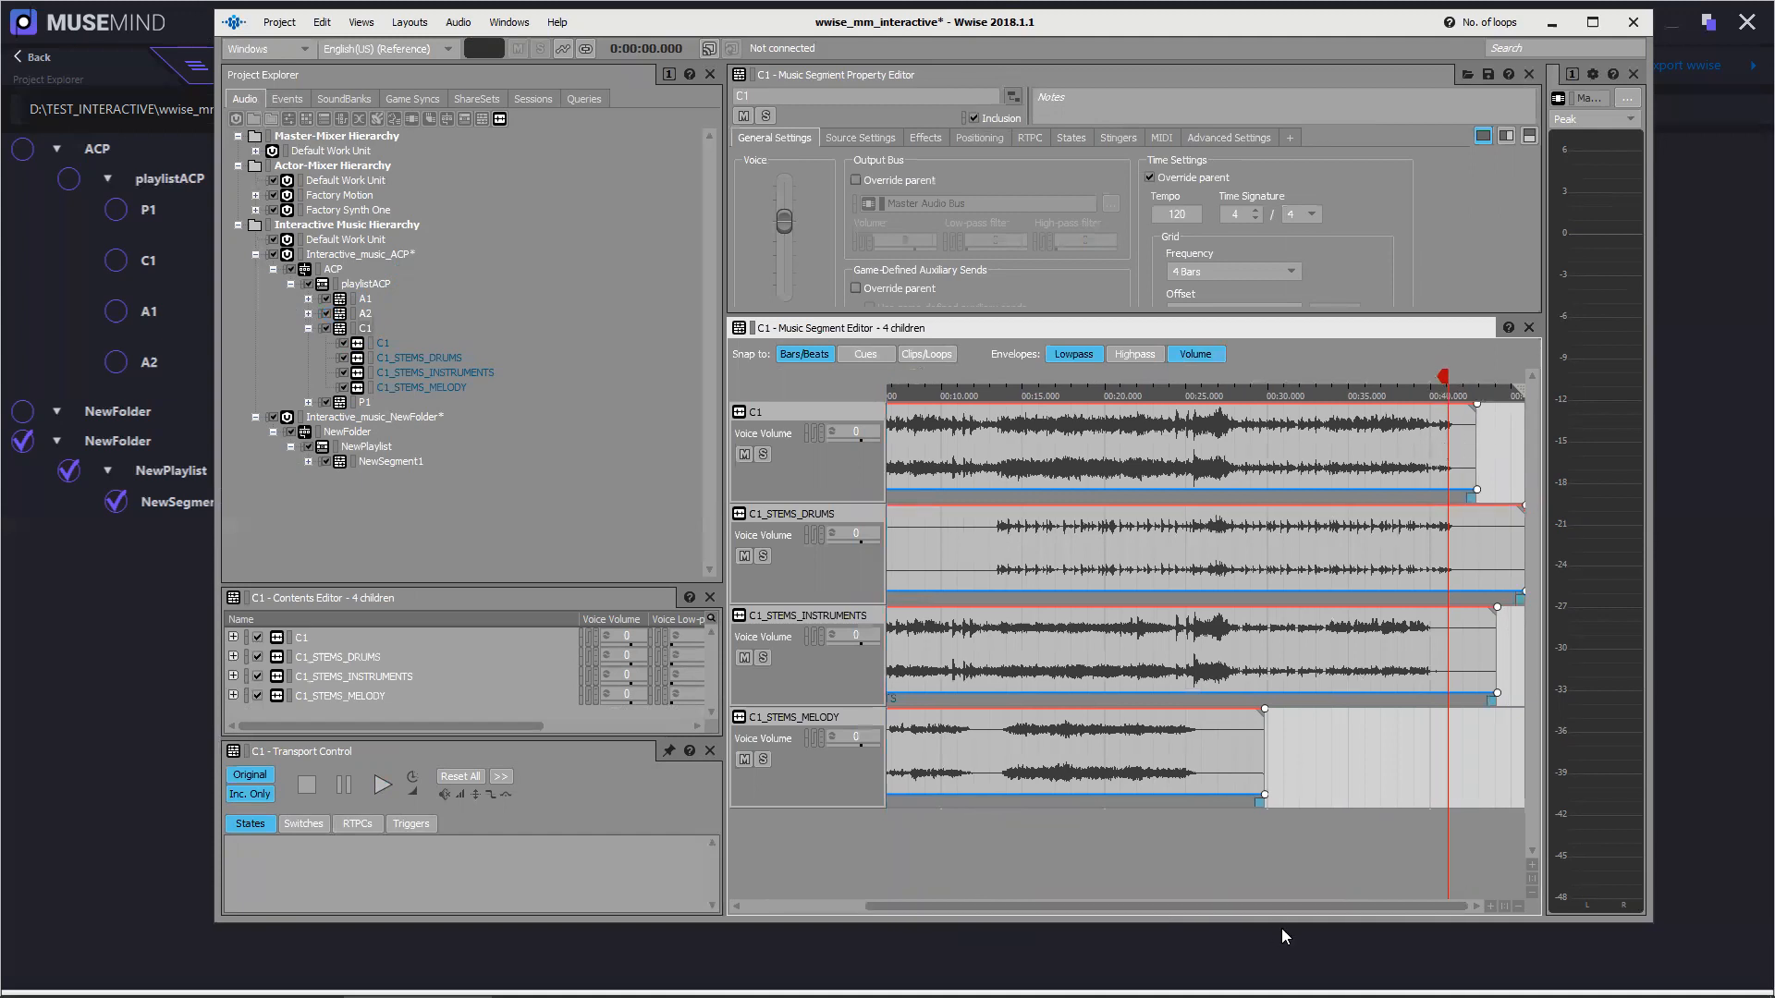
drag(1300, 909, 1141, 904)
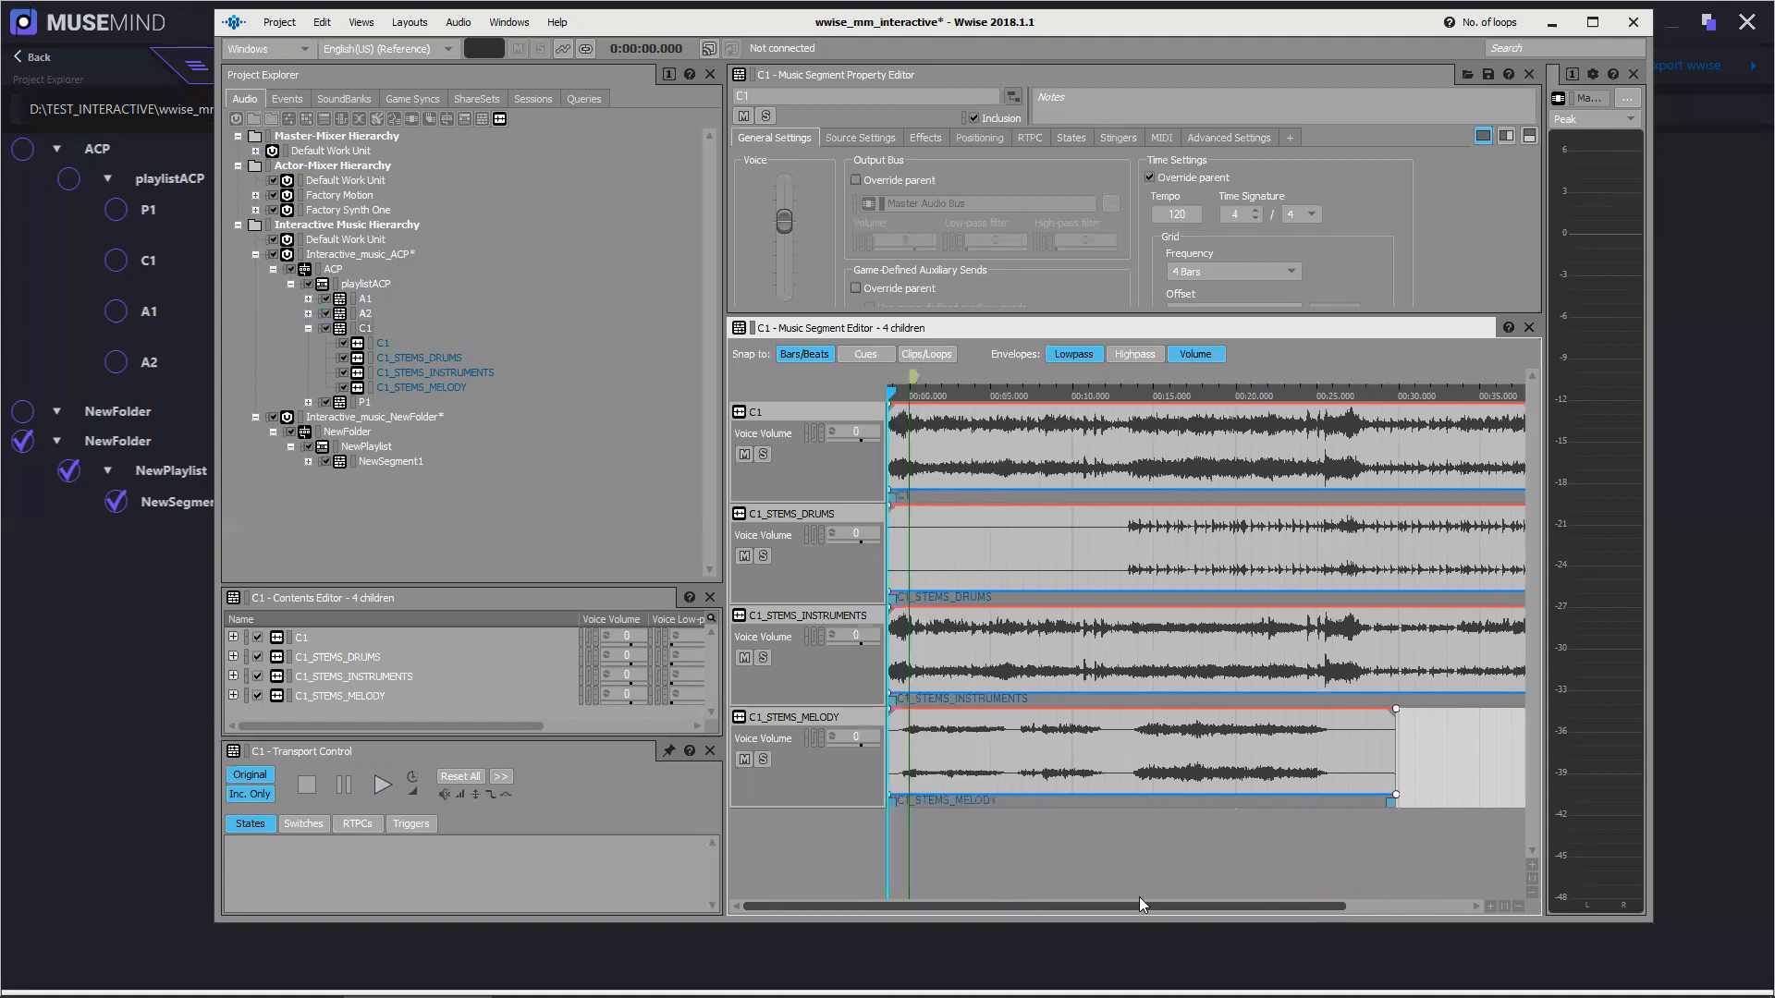